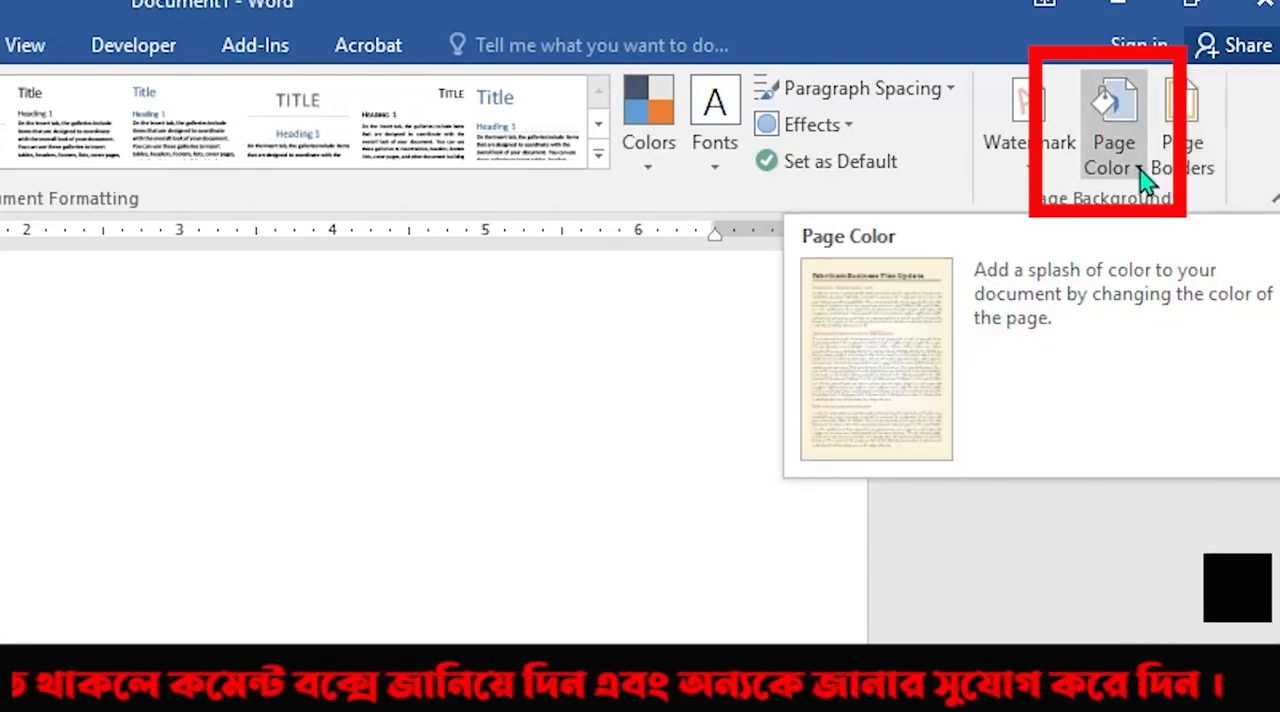
Set the page color to Green, Accent 6, Darker 25%, and change it to the standard light blue.
{"action": "left_click", "coordinate": [1140, 168]}
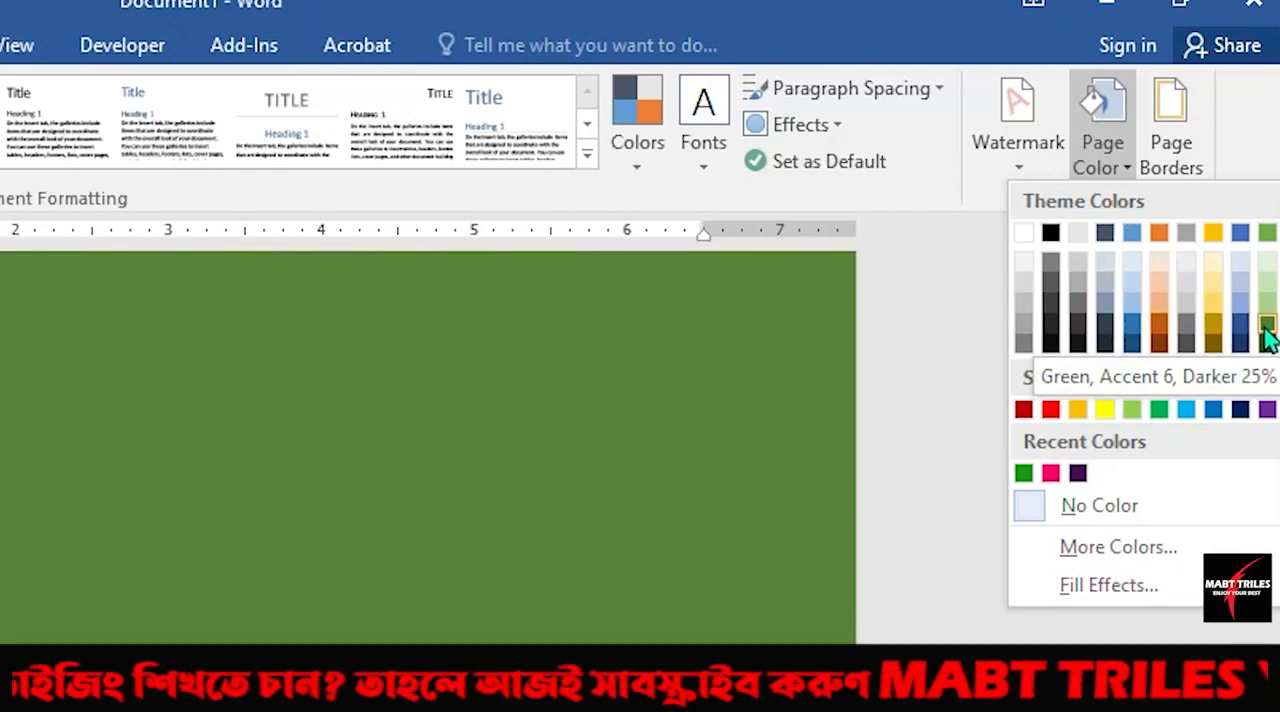
{"action": "left_click", "coordinate": [1267, 337]}
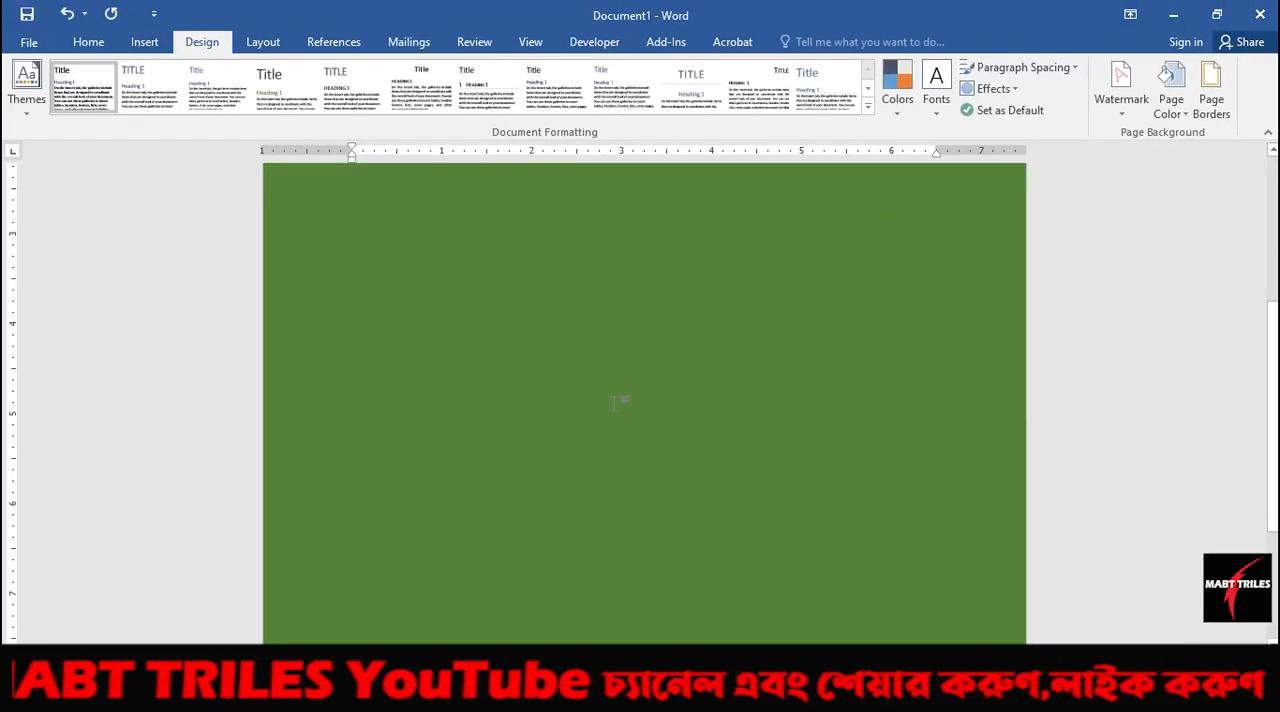
{"action": "left_click", "coordinate": [1179, 110]}
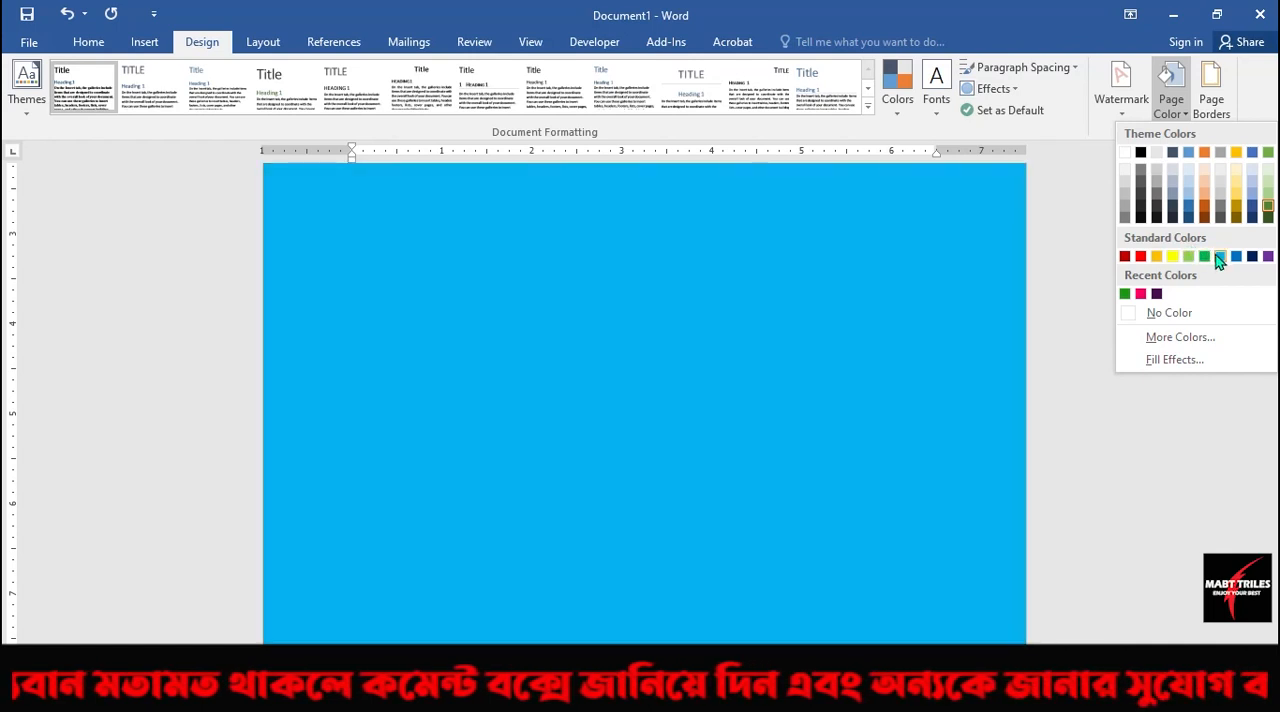
{"action": "left_click", "coordinate": [1220, 258]}
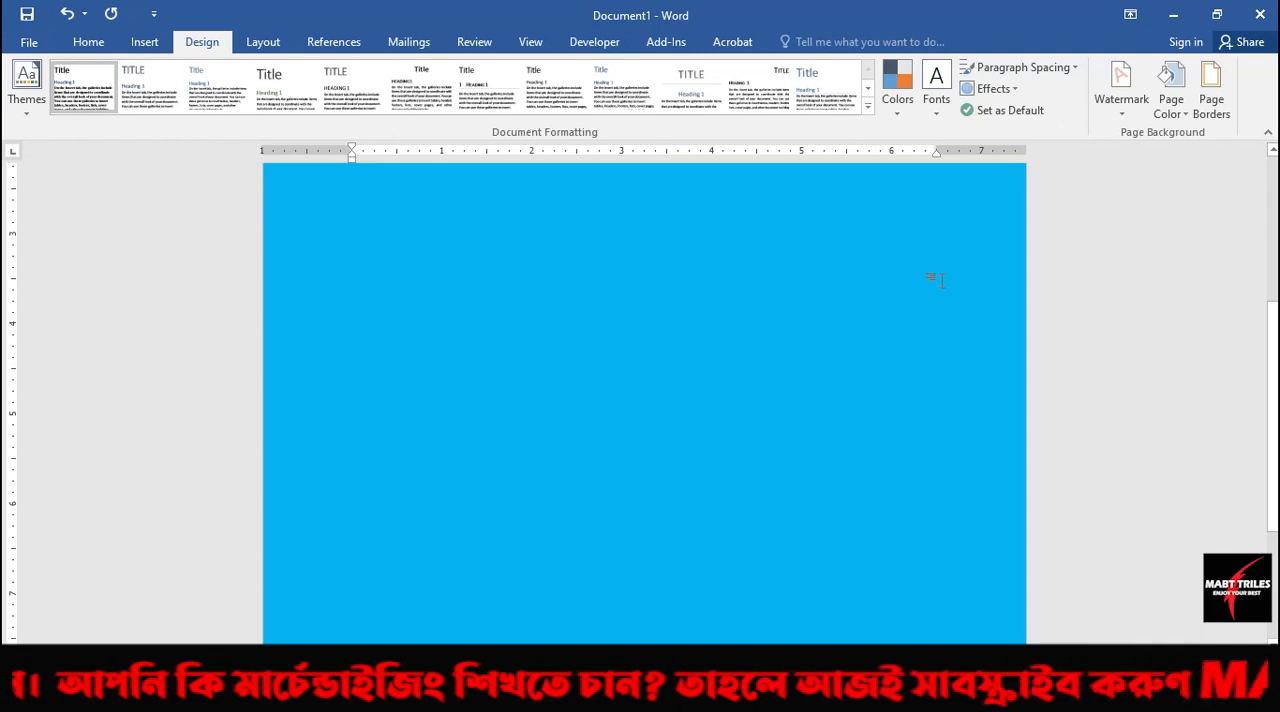
Set the page color to the dark orange theme shade, and remove it with No Color.
{"action": "left_click", "coordinate": [1172, 100]}
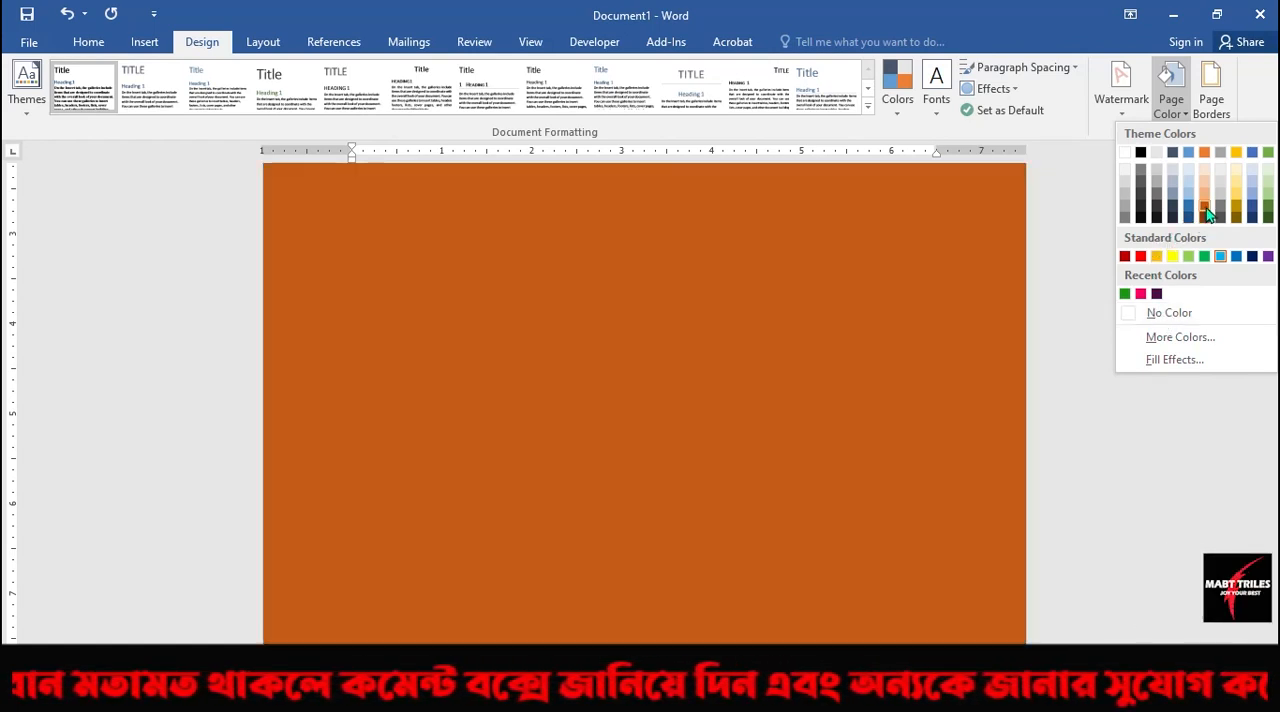
{"action": "left_click", "coordinate": [1205, 213]}
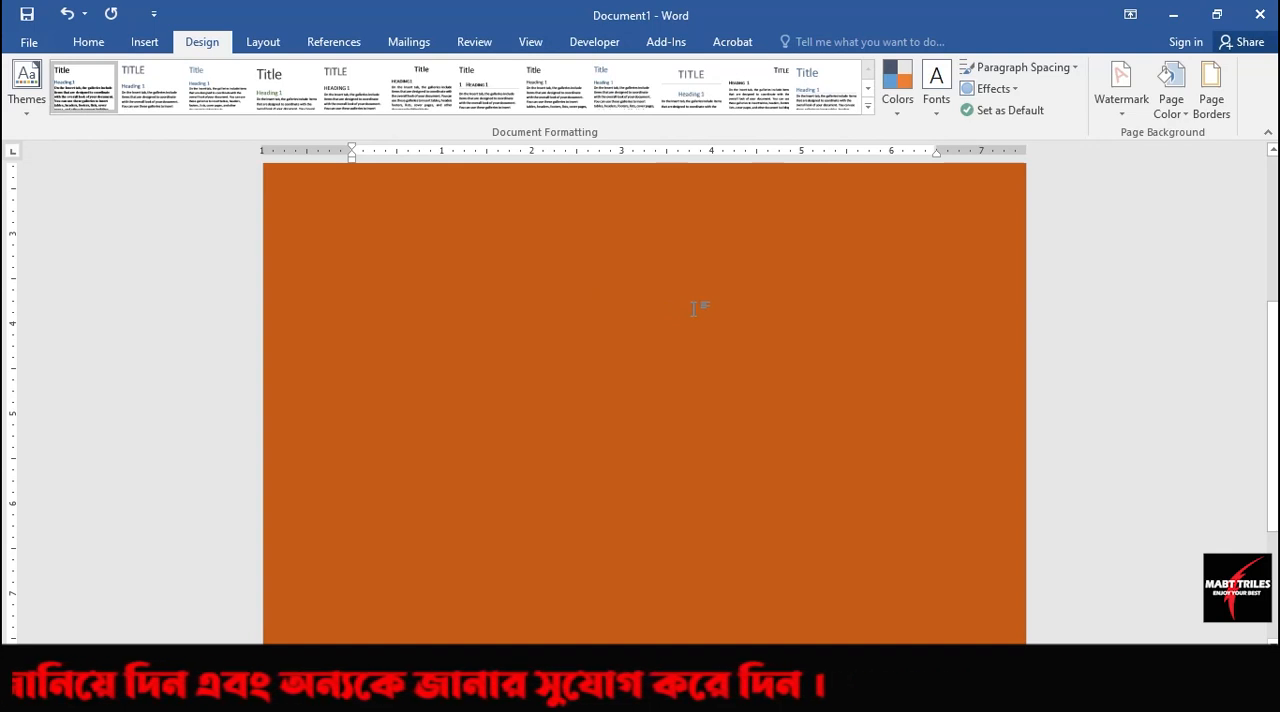
{"action": "left_click", "coordinate": [1180, 112]}
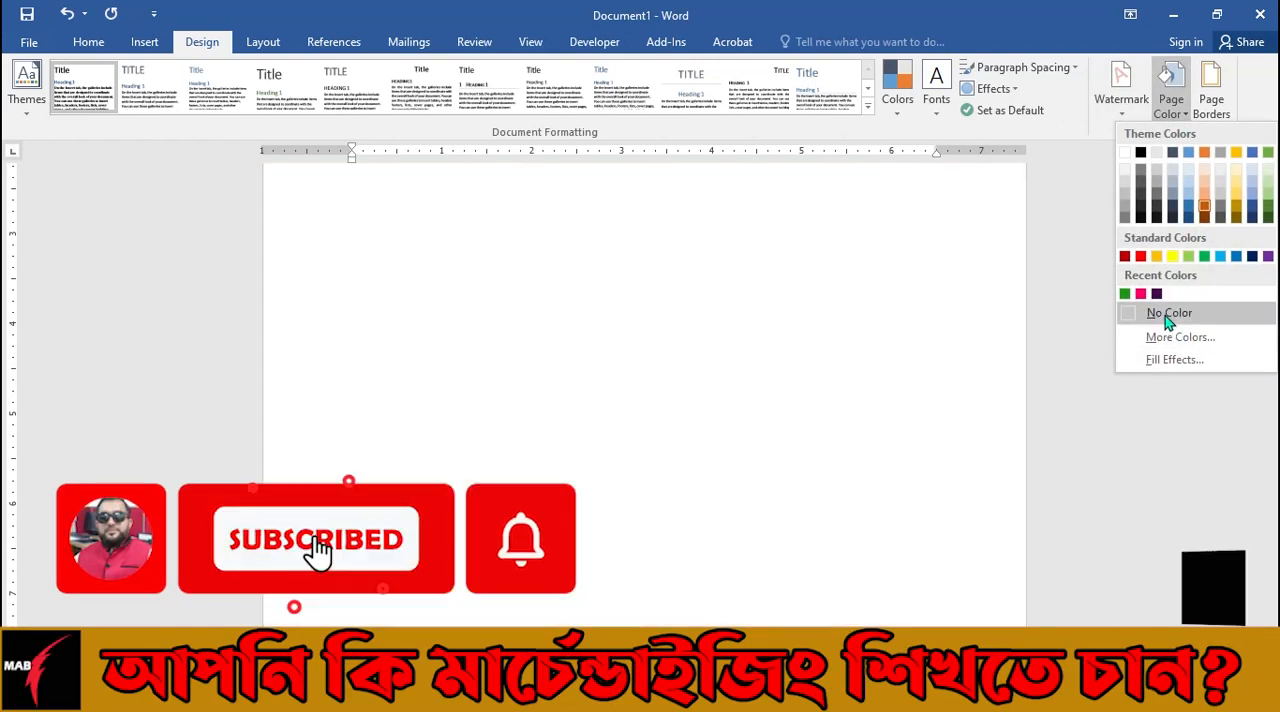
{"action": "left_click", "coordinate": [1169, 314]}
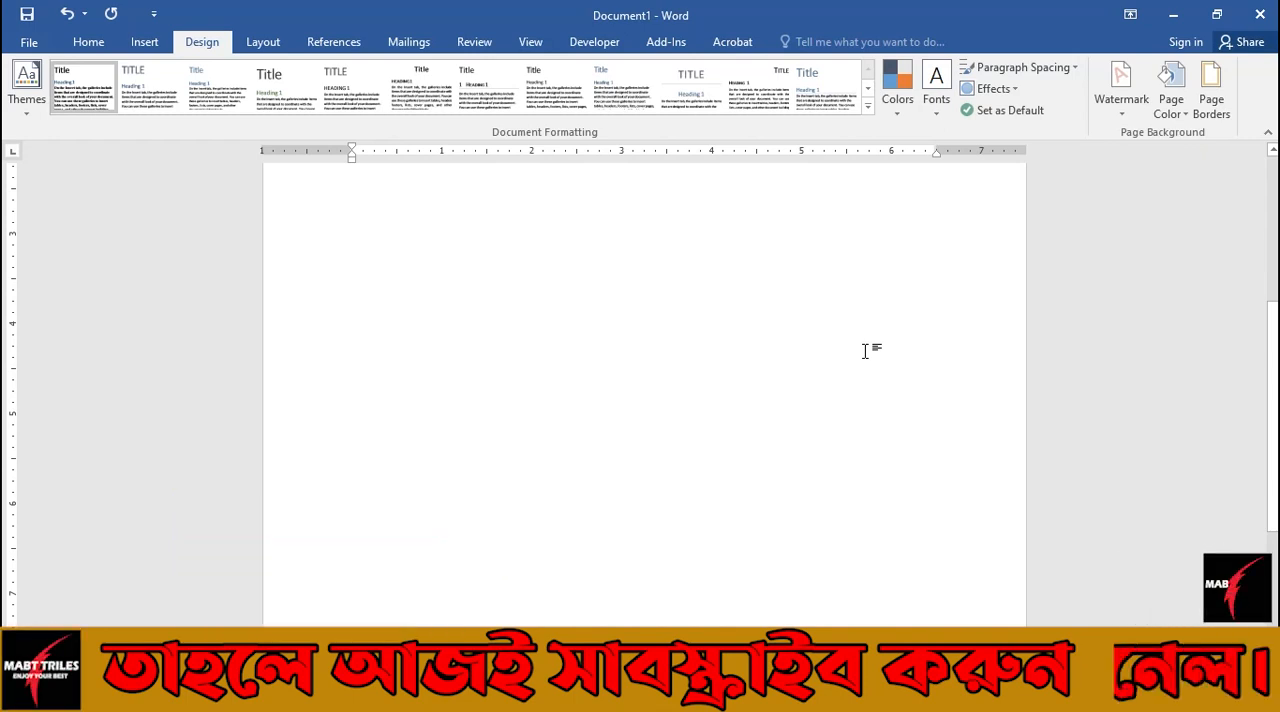
Apply a hot pink page color chosen from the standard color honeycomb under More Colors.
{"action": "left_click", "coordinate": [1171, 100]}
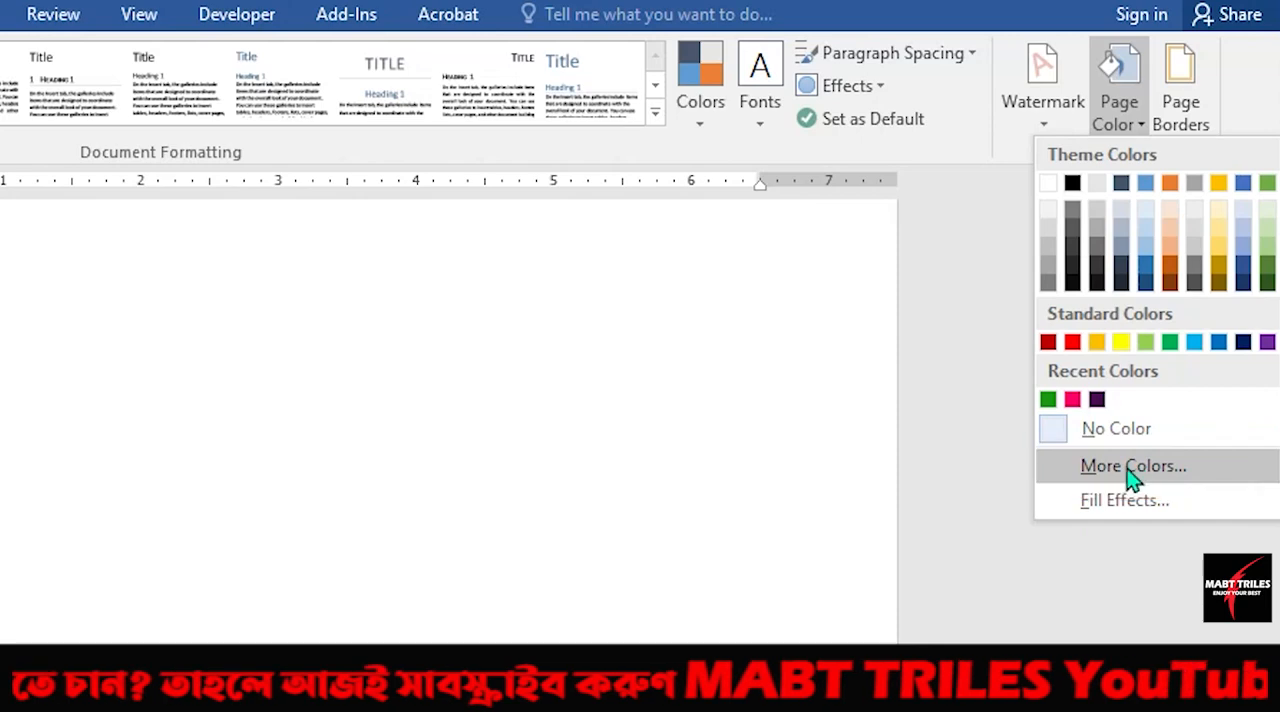
{"action": "left_click", "coordinate": [1131, 468]}
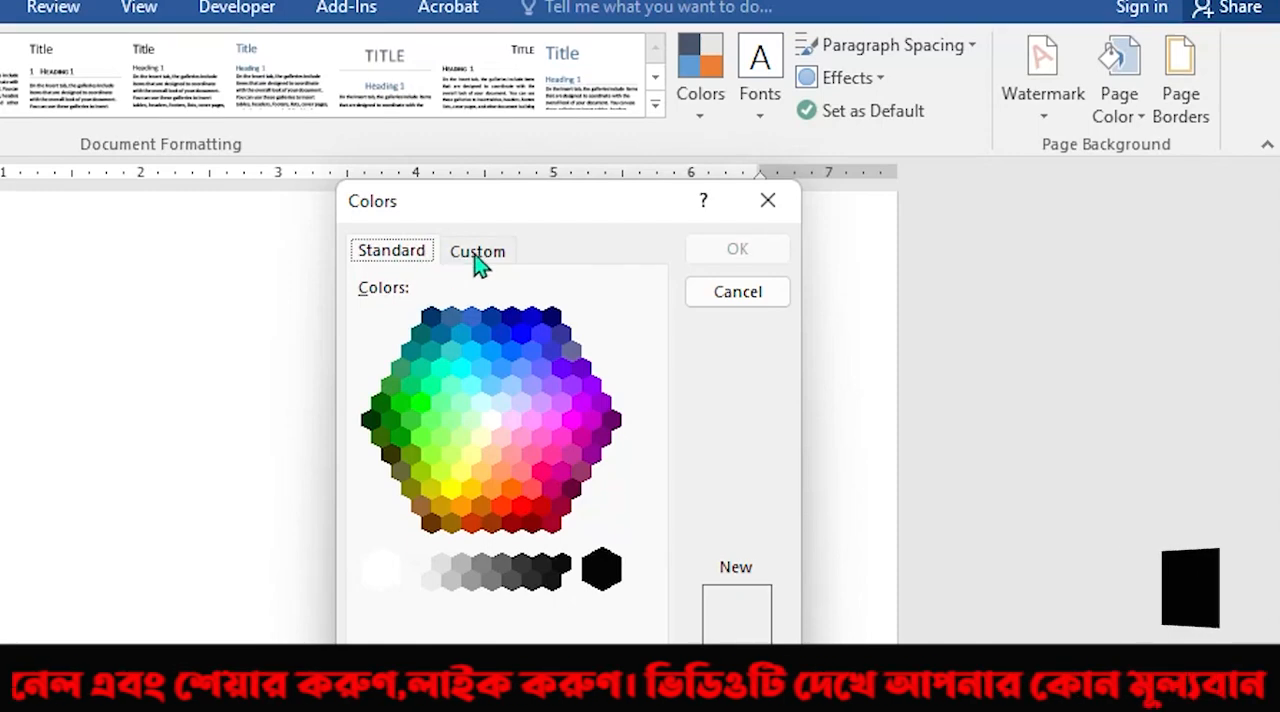
{"action": "left_click", "coordinate": [478, 263]}
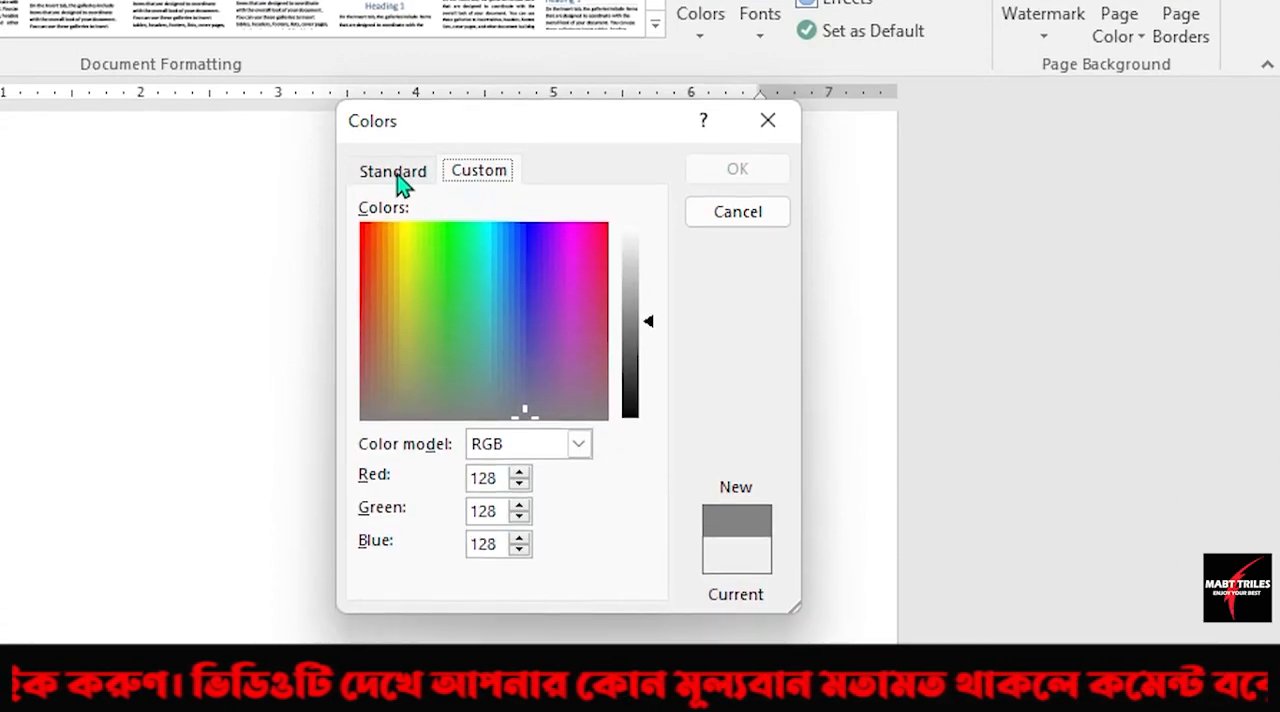
{"action": "left_click", "coordinate": [398, 178]}
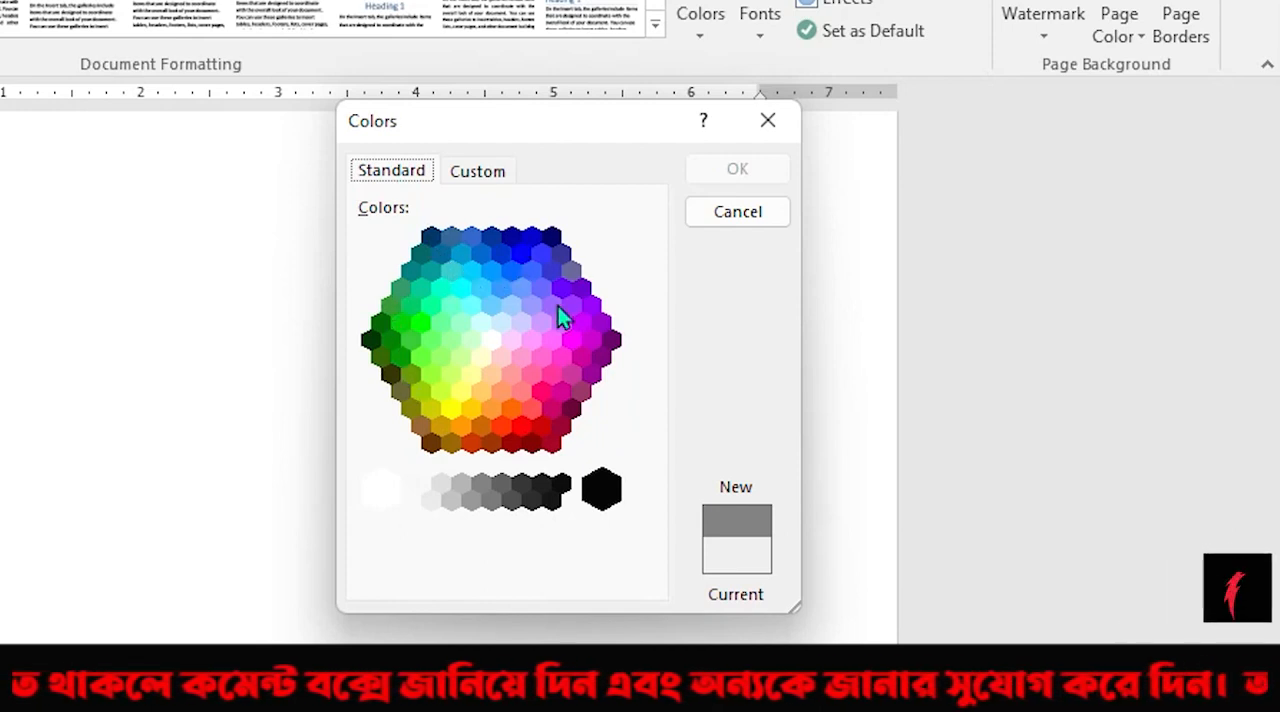
{"action": "left_click", "coordinate": [510, 273]}
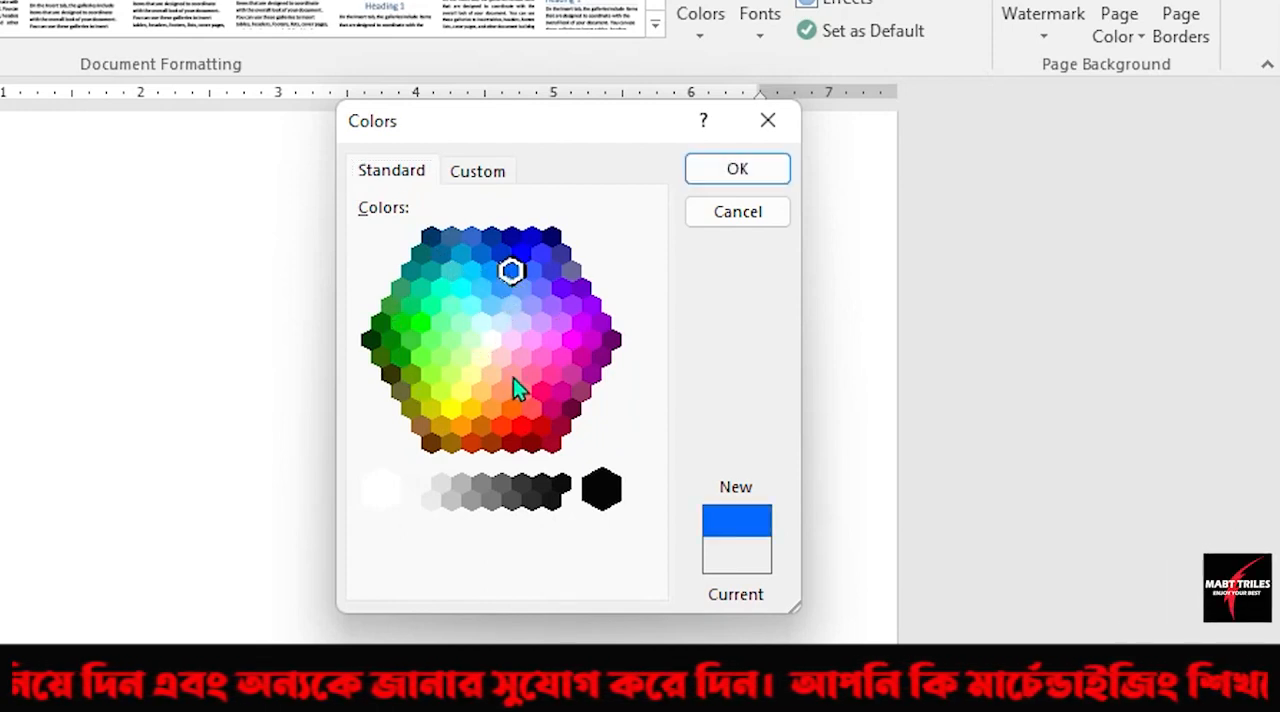
{"action": "left_click", "coordinate": [545, 393]}
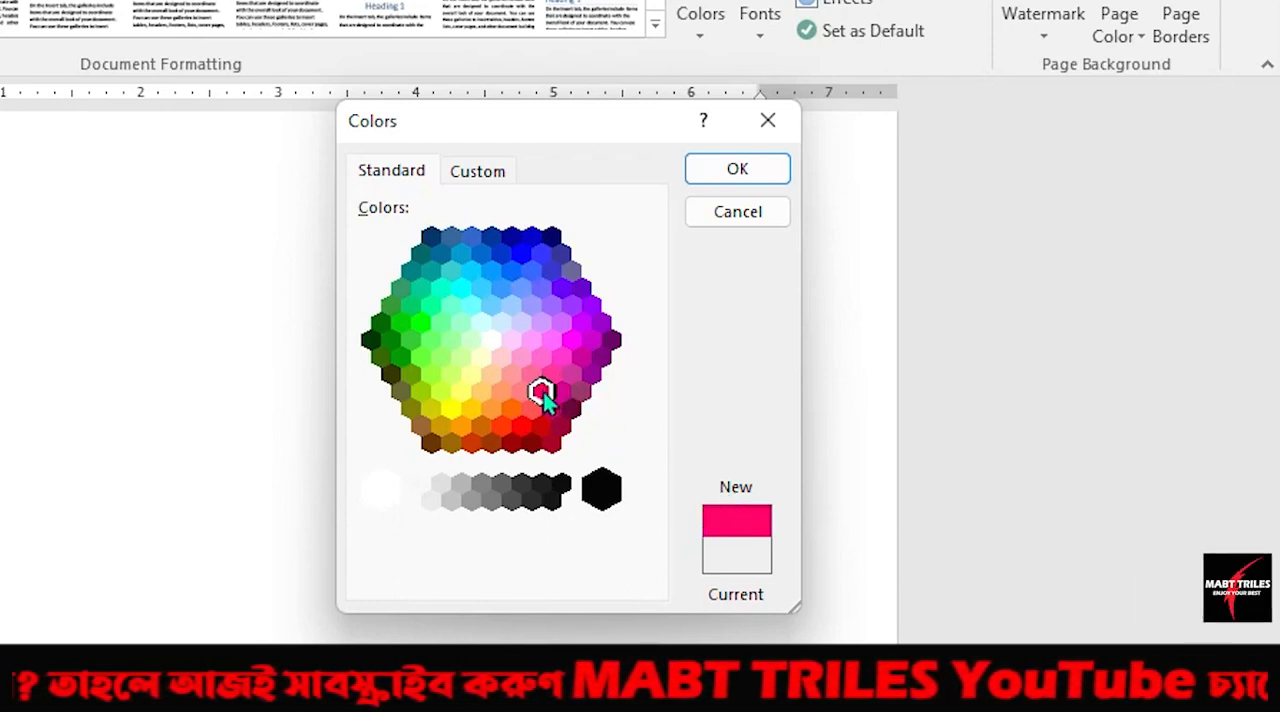
{"action": "left_click", "coordinate": [731, 174]}
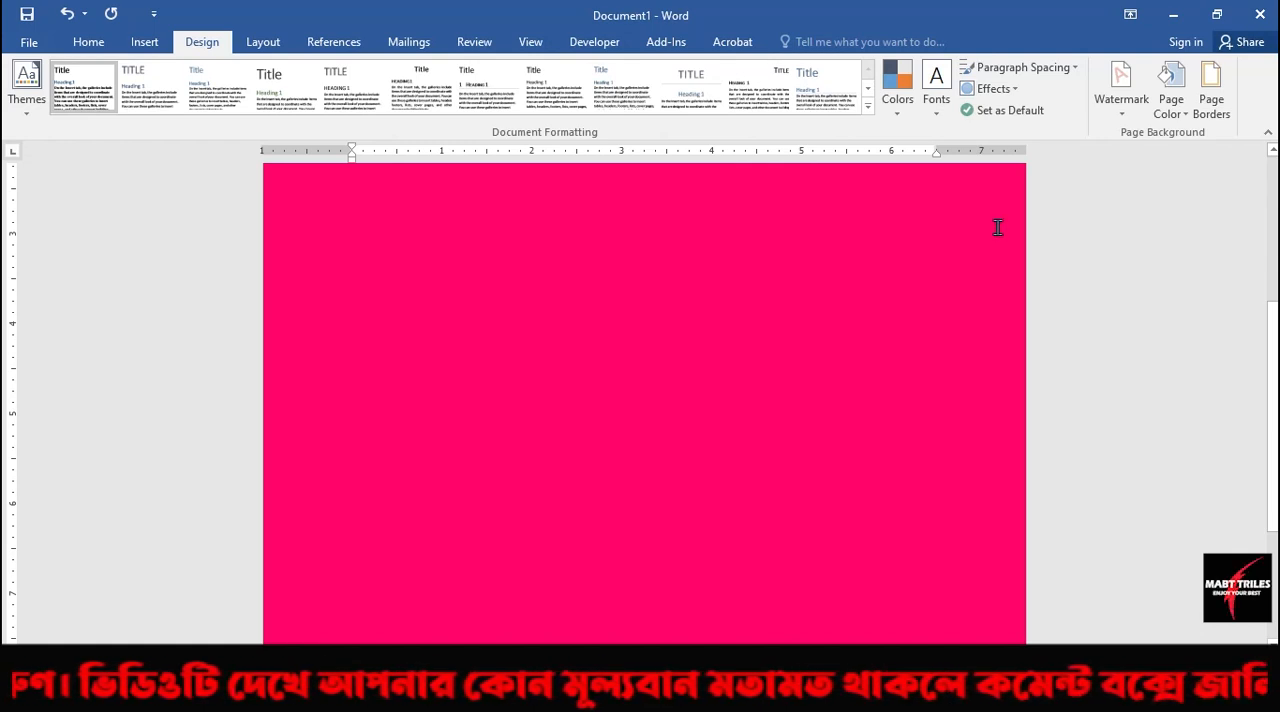
Define a custom page color in dark blue with about RGB 30, 15, 143.
{"action": "left_click", "coordinate": [1174, 120]}
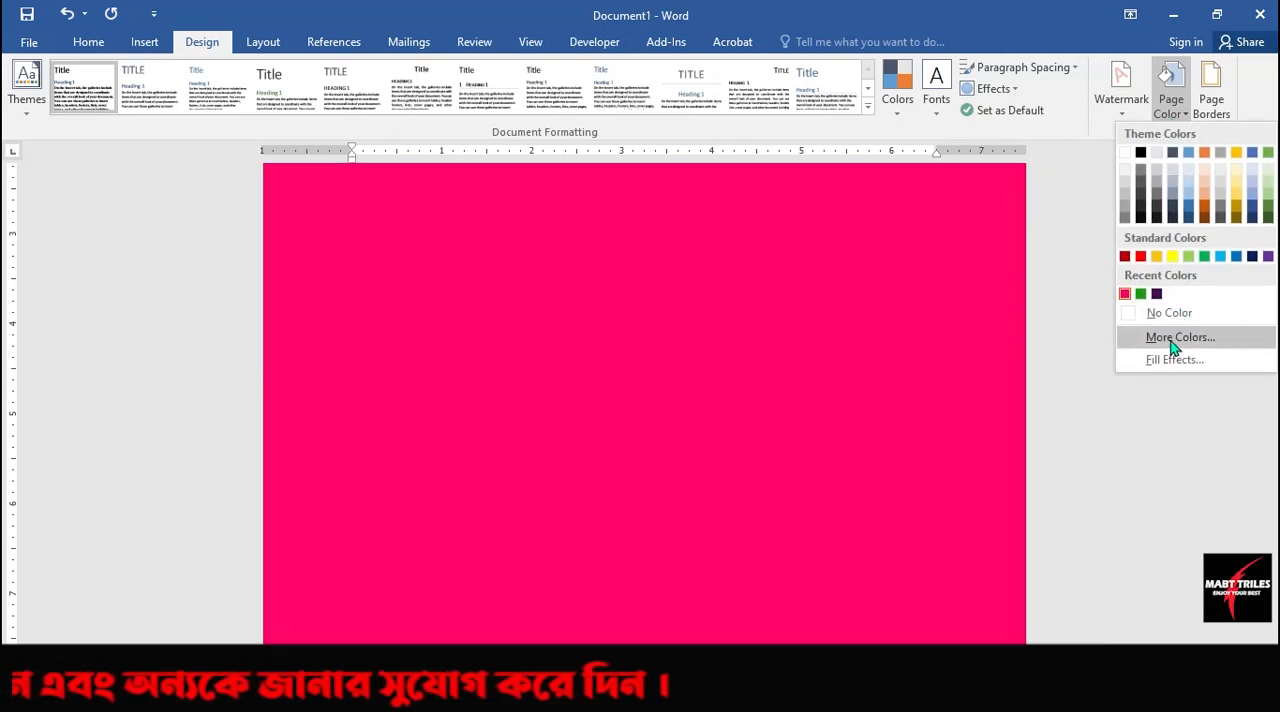
{"action": "left_click", "coordinate": [1174, 341]}
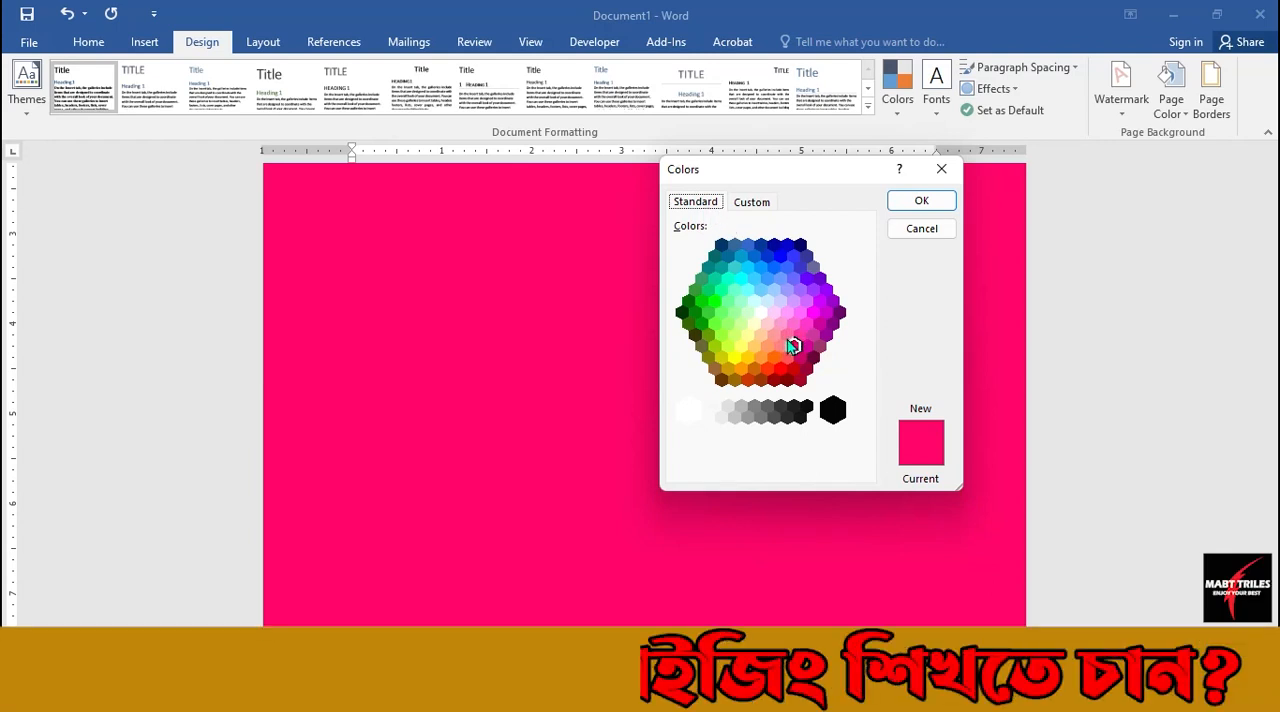
{"action": "left_click", "coordinate": [757, 205]}
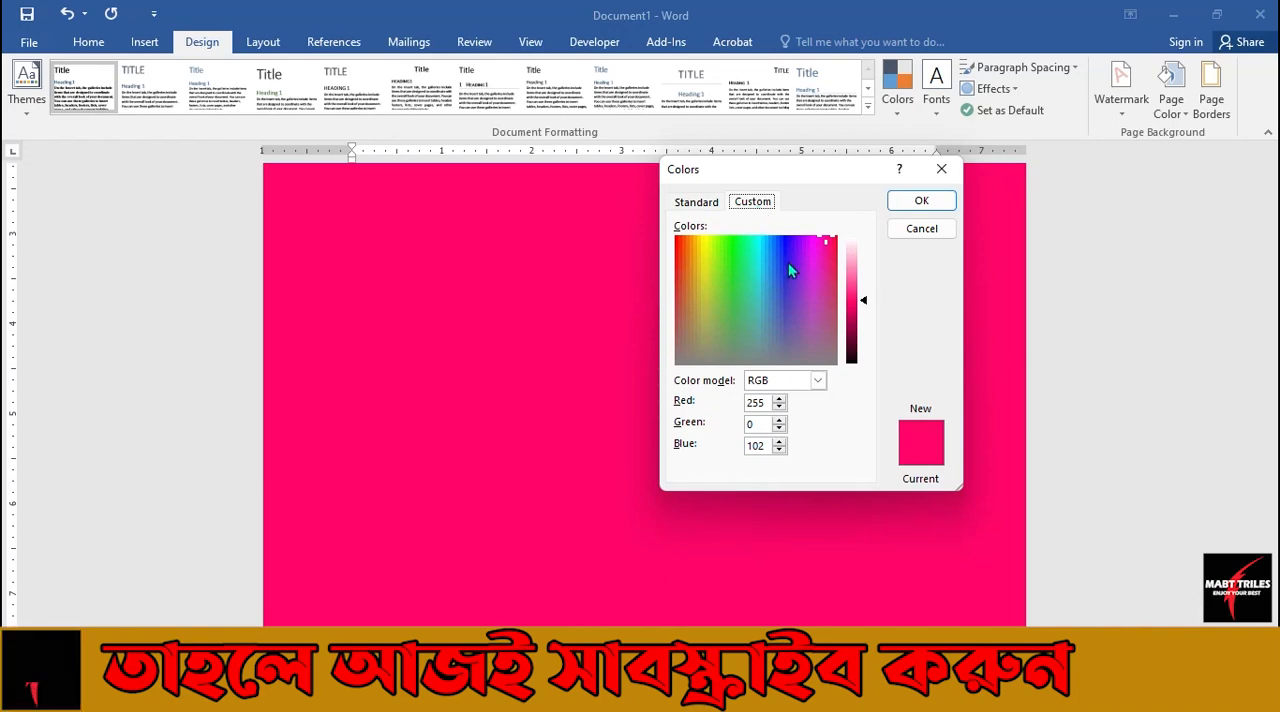
{"action": "mouse_move", "coordinate": [723, 266]}
{"action": "left_mouse_down"}
{"action": "mouse_move", "coordinate": [701, 267]}
{"action": "mouse_move", "coordinate": [741, 265]}
{"action": "left_mouse_up"}
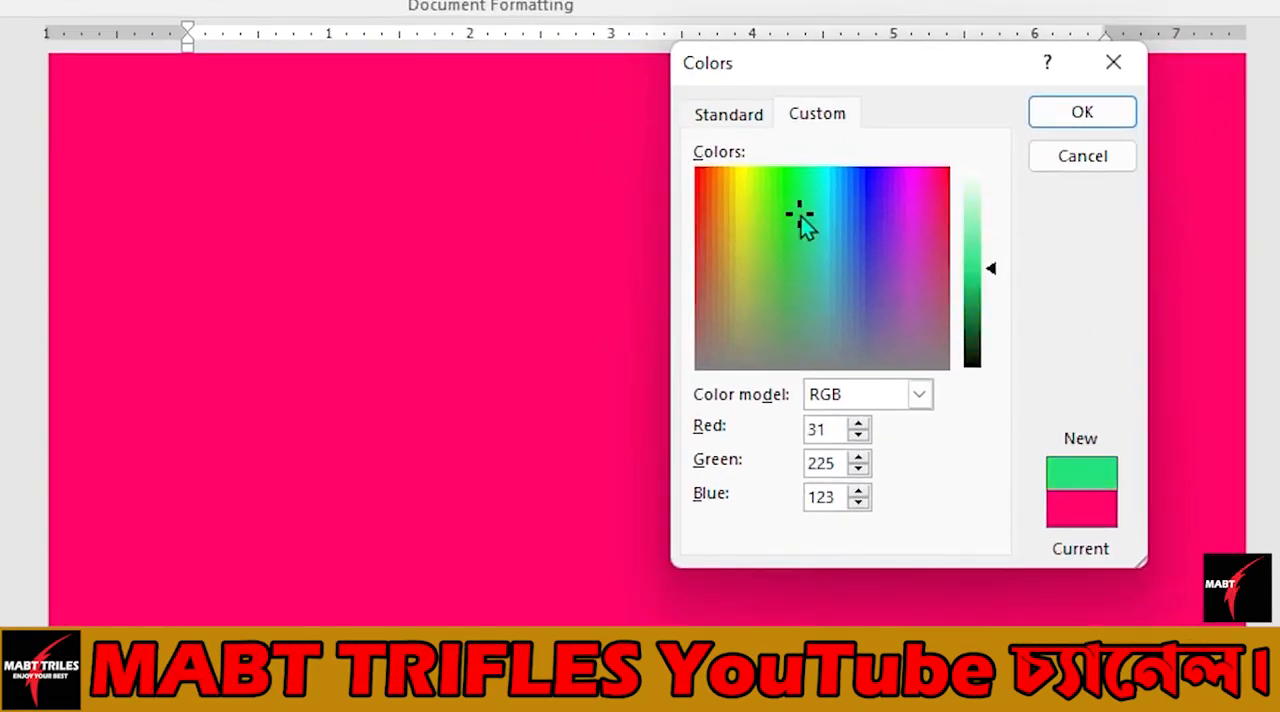
{"action": "left_click", "coordinate": [852, 211]}
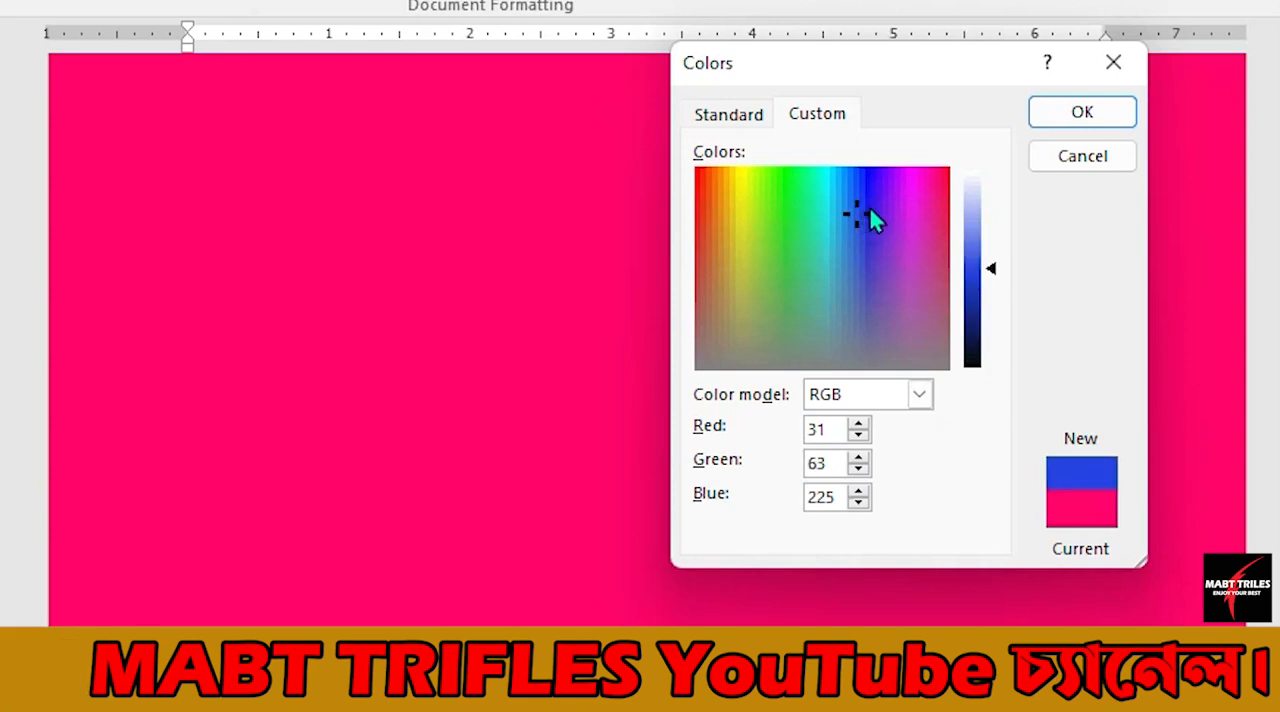
{"action": "left_click", "coordinate": [865, 207]}
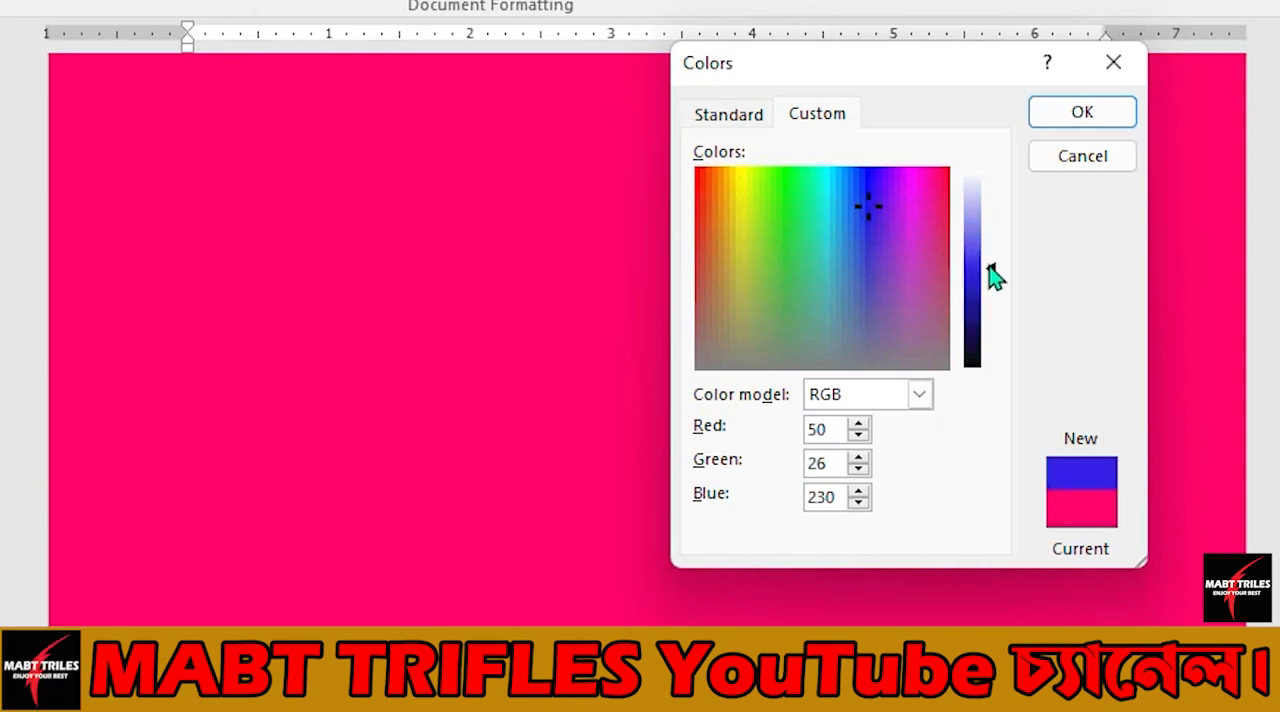
{"action": "mouse_move", "coordinate": [993, 276]}
{"action": "left_mouse_down"}
{"action": "mouse_move", "coordinate": [995, 301]}
{"action": "mouse_move", "coordinate": [991, 240]}
{"action": "mouse_move", "coordinate": [993, 312]}
{"action": "mouse_move", "coordinate": [986, 200]}
{"action": "mouse_move", "coordinate": [989, 295]}
{"action": "left_mouse_up"}
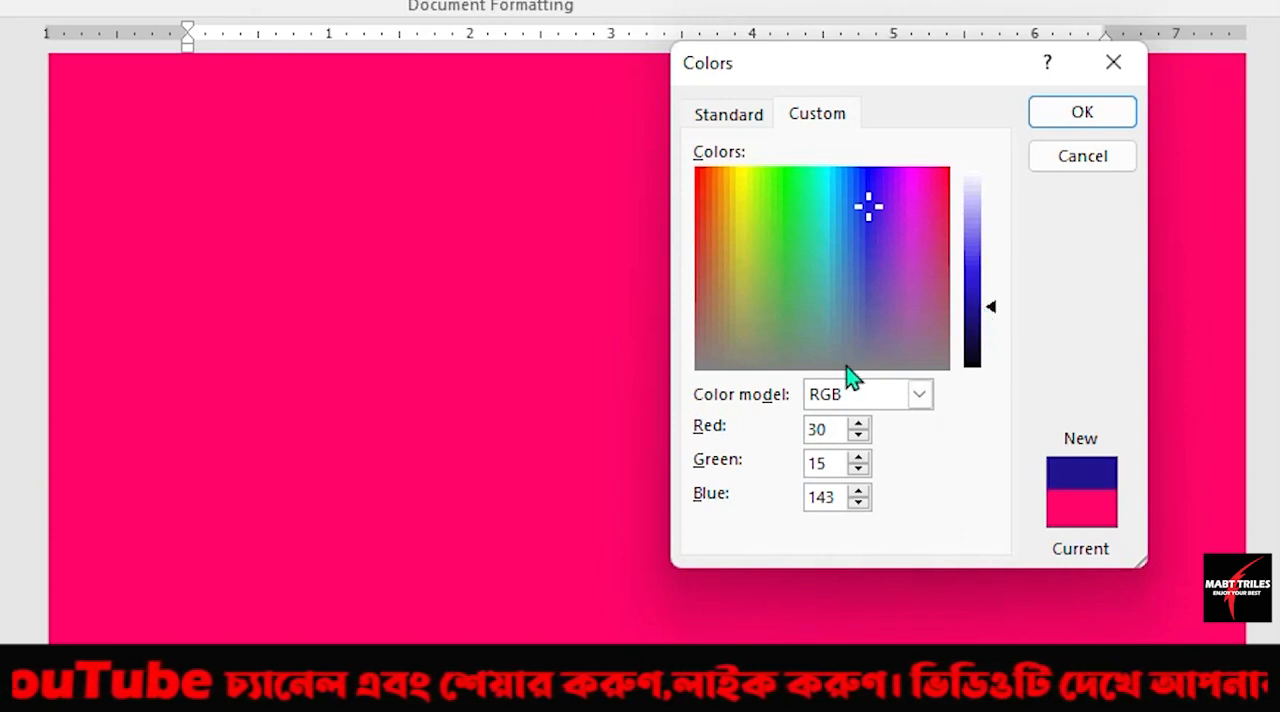
Switch the custom color's model to HSL and back to RGB.
{"action": "left_click", "coordinate": [919, 396]}
{"action": "left_click", "coordinate": [855, 441]}
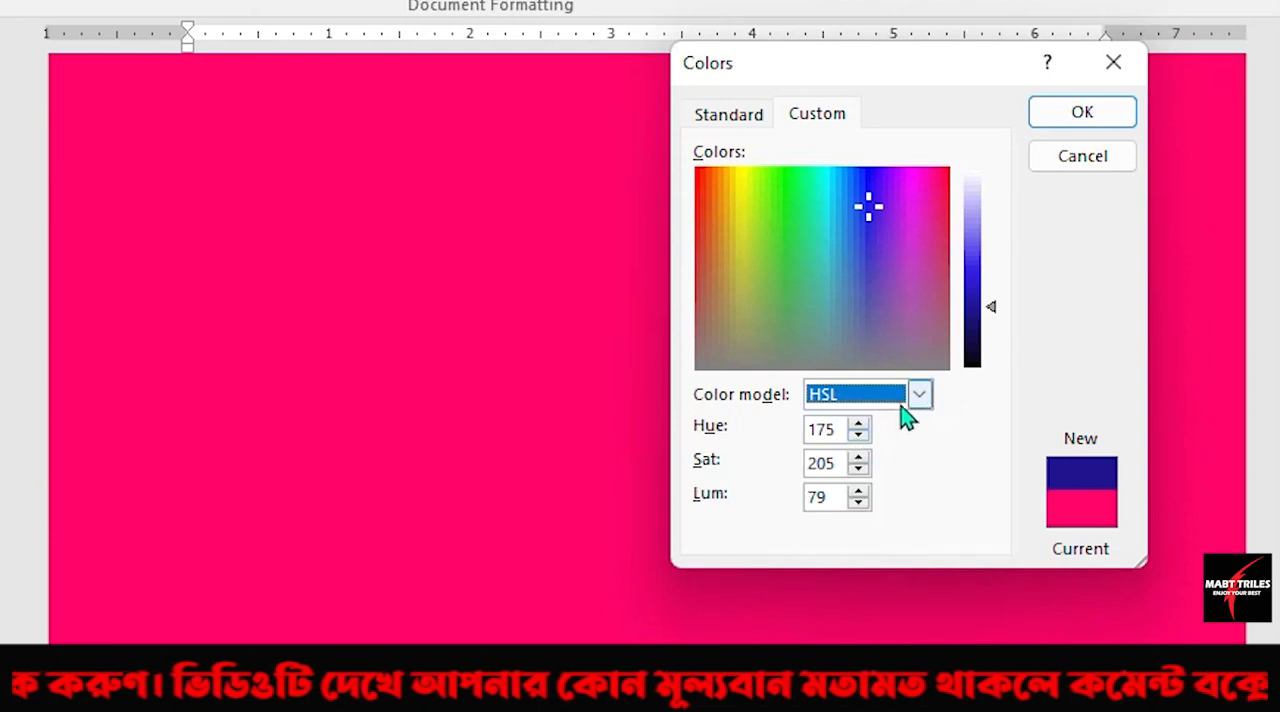
{"action": "left_click", "coordinate": [919, 396]}
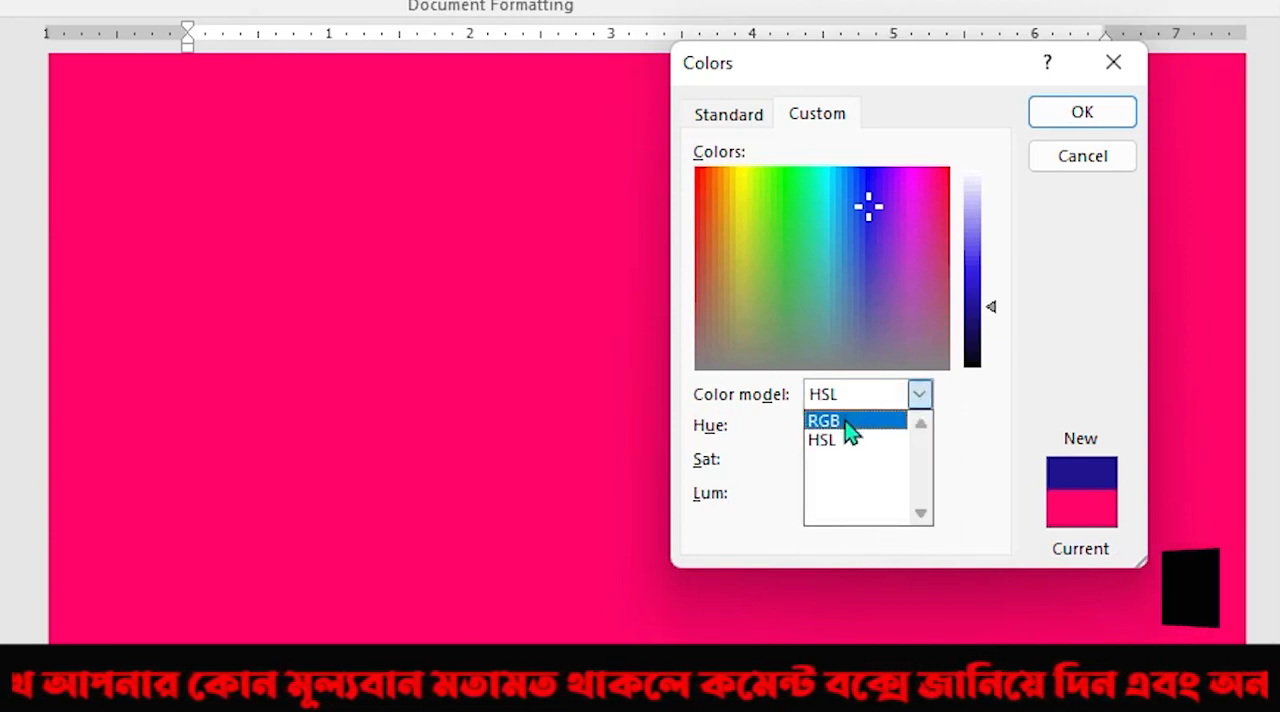
{"action": "left_click", "coordinate": [850, 424]}
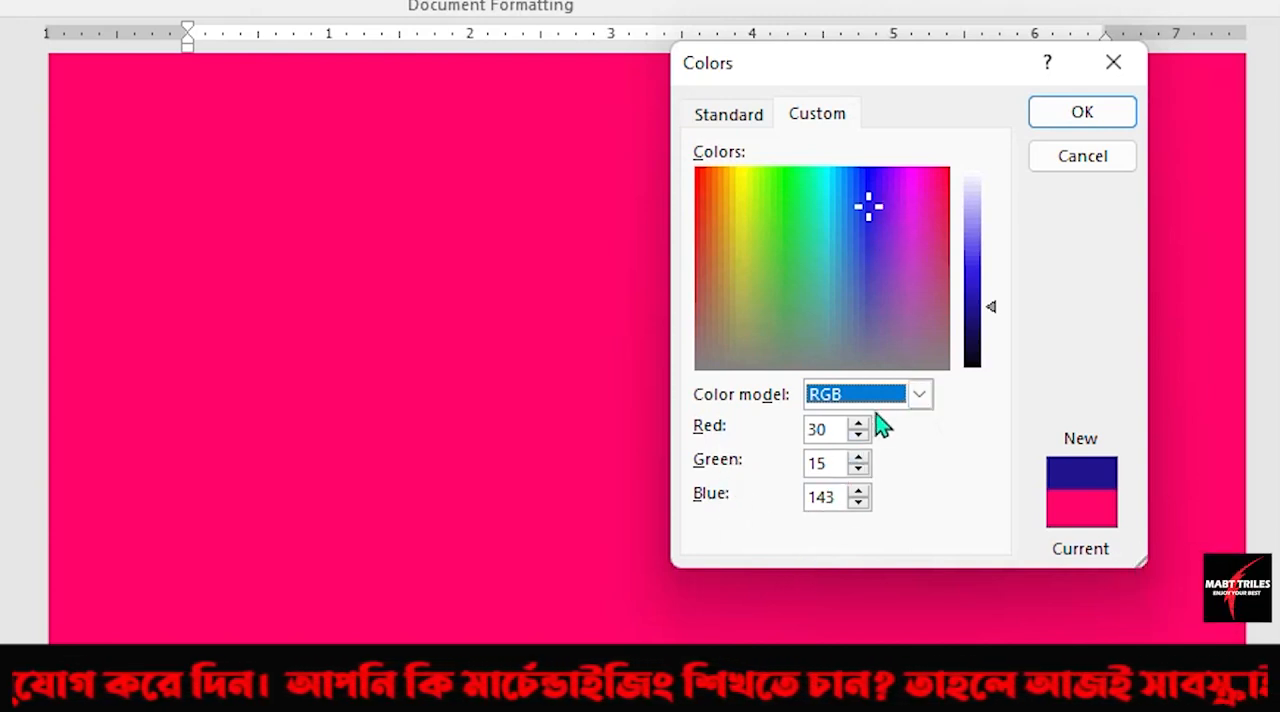
Lighten the custom blue to about RGB 41, 21, 193 and apply it to the page.
{"action": "left_click_drag", "start_coordinate": [1000, 305], "coordinate": [997, 297]}
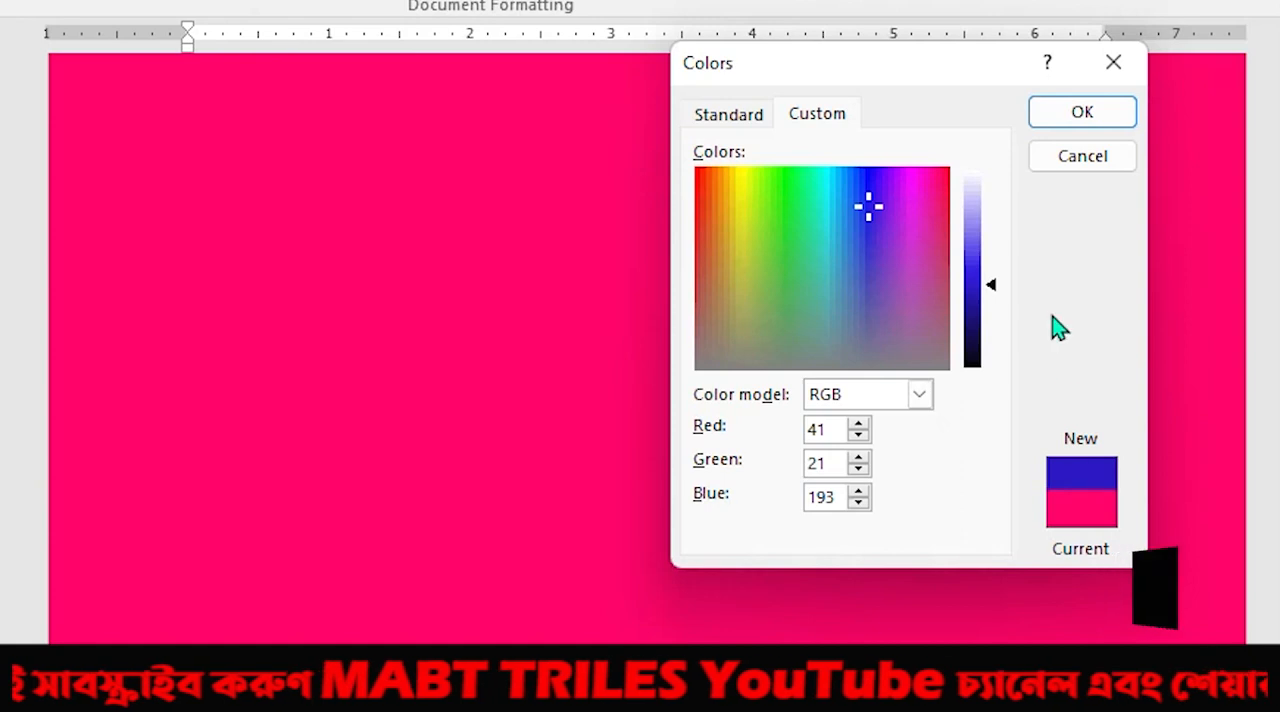
{"action": "left_click", "coordinate": [1082, 113]}
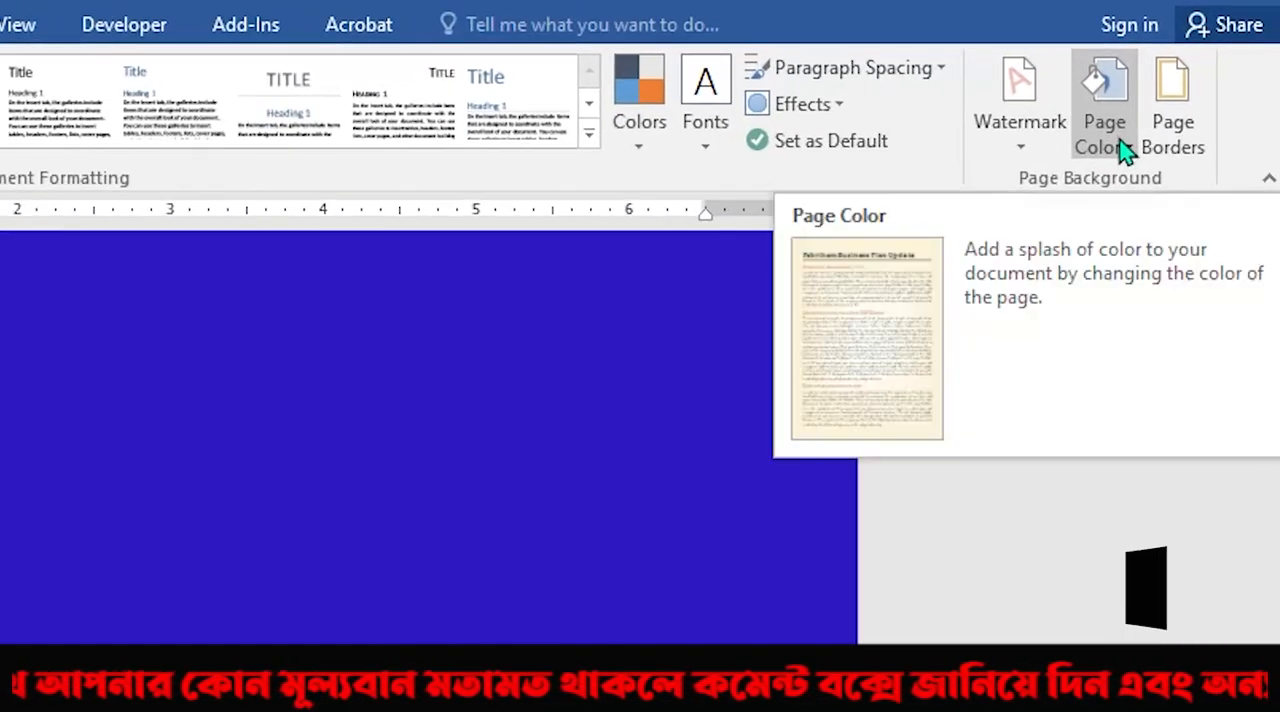
Open the page color's Fill Effects and look through the Texture, Pattern and Picture options.
{"action": "left_click", "coordinate": [1104, 130]}
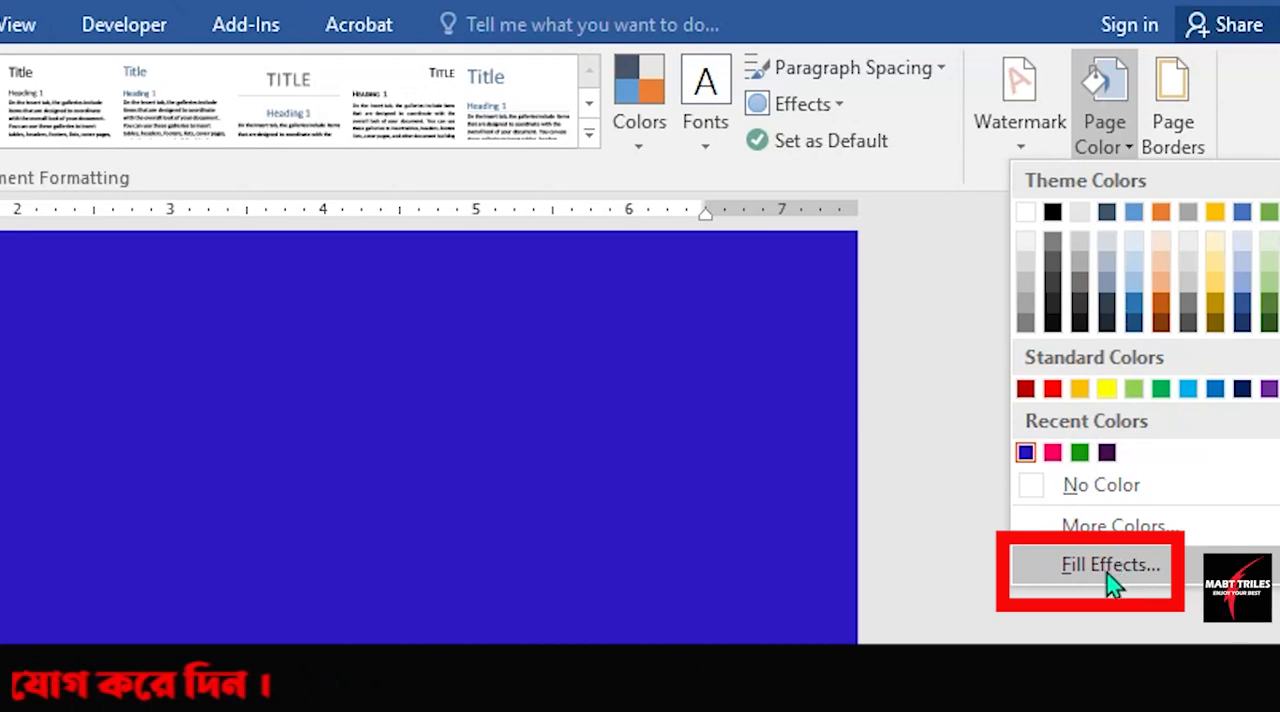
{"action": "left_click", "coordinate": [1108, 568]}
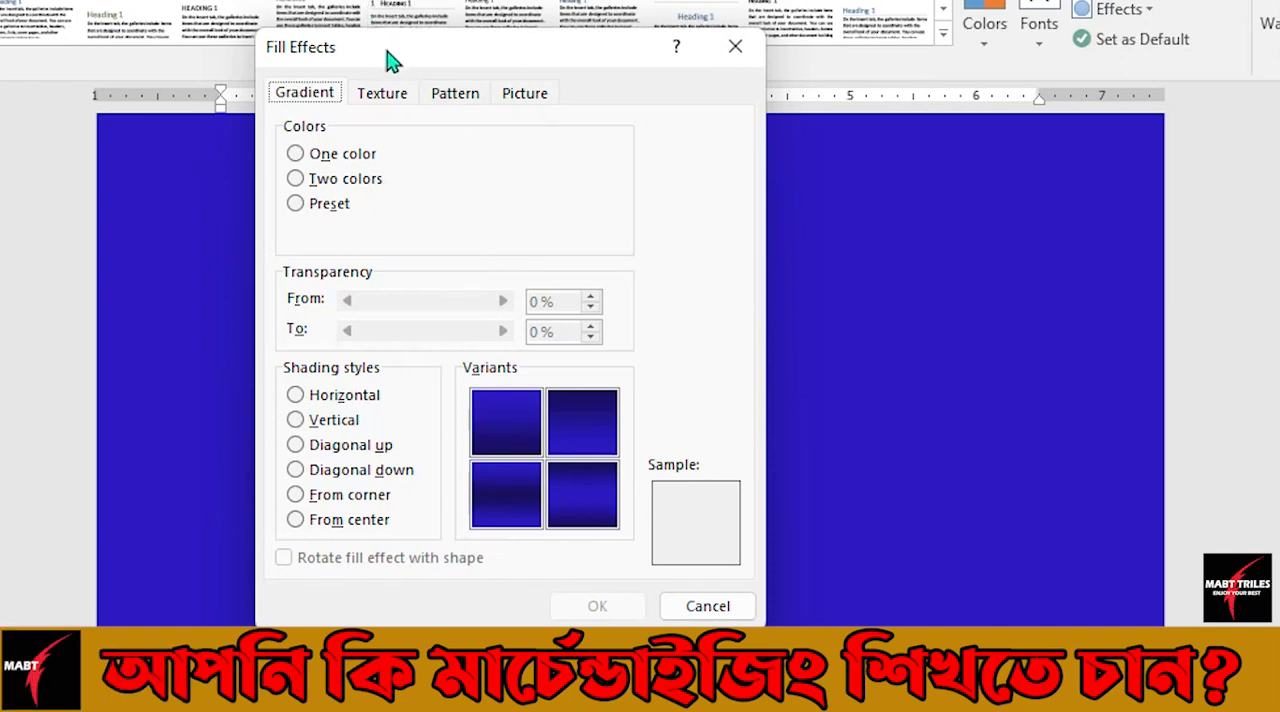
{"action": "left_click_drag", "start_coordinate": [390, 58], "coordinate": [445, 57]}
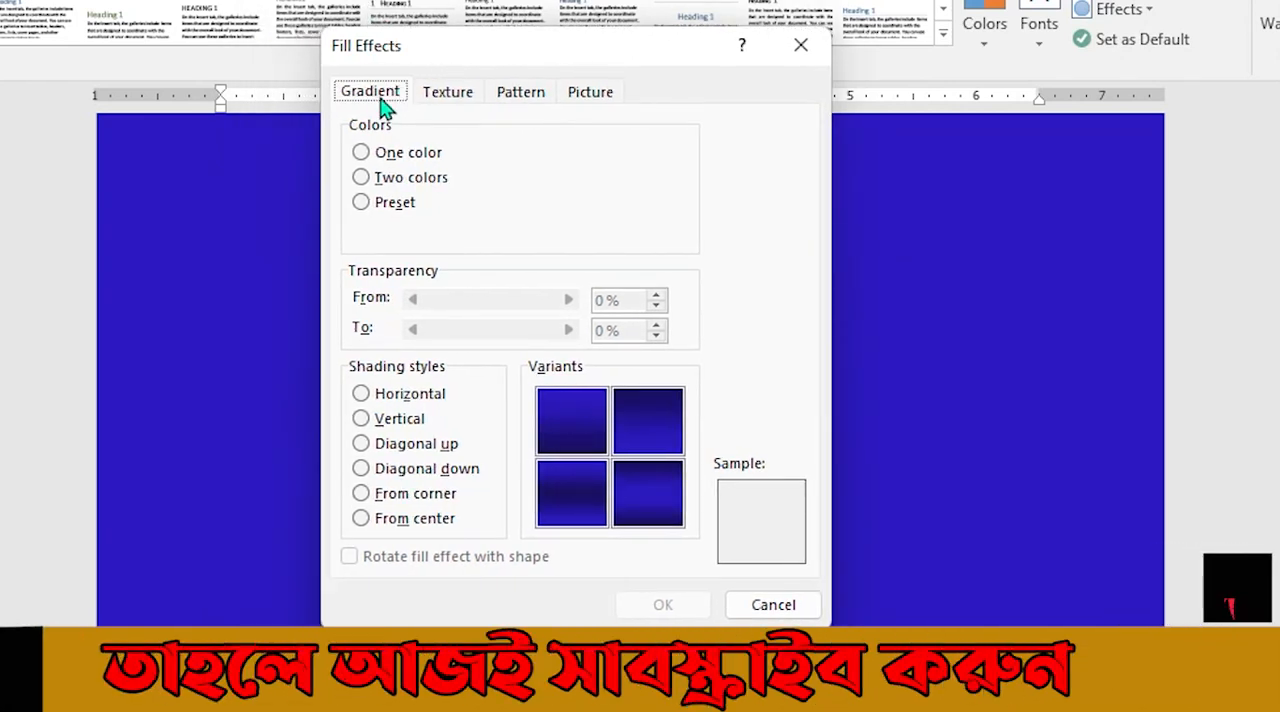
{"action": "left_click", "coordinate": [447, 96]}
{"action": "left_click", "coordinate": [523, 100]}
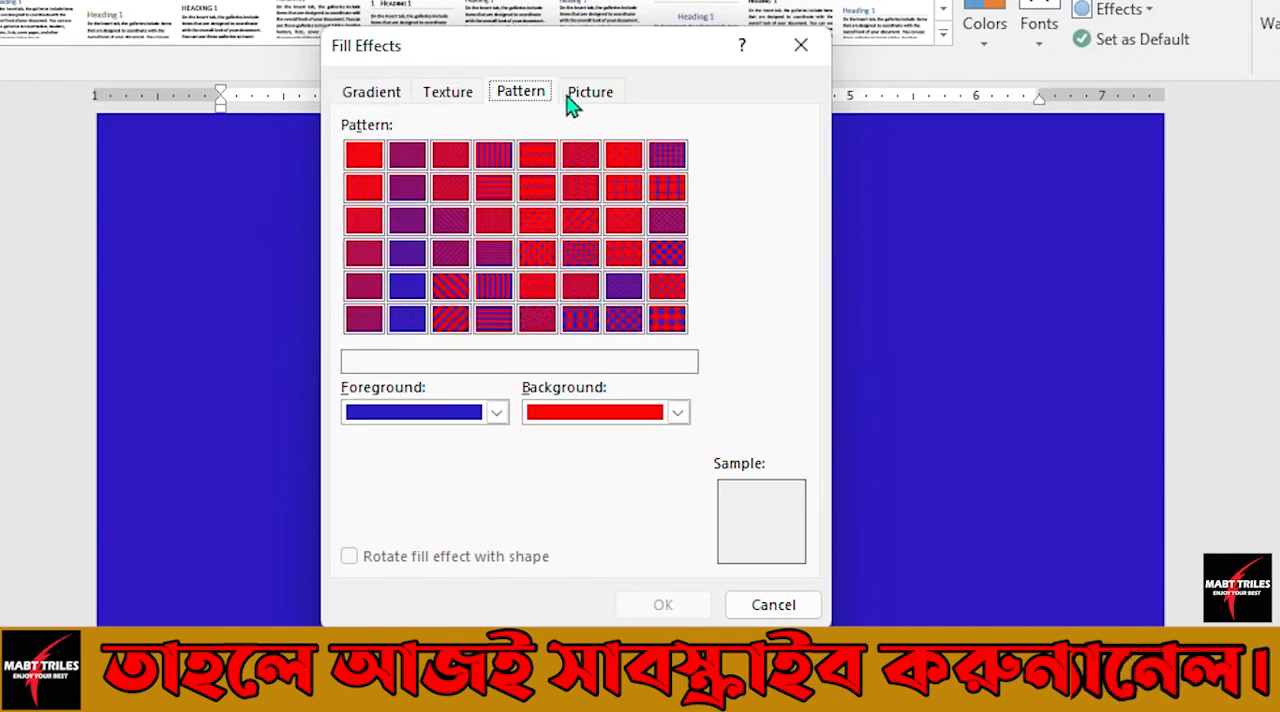
{"action": "left_click", "coordinate": [583, 100]}
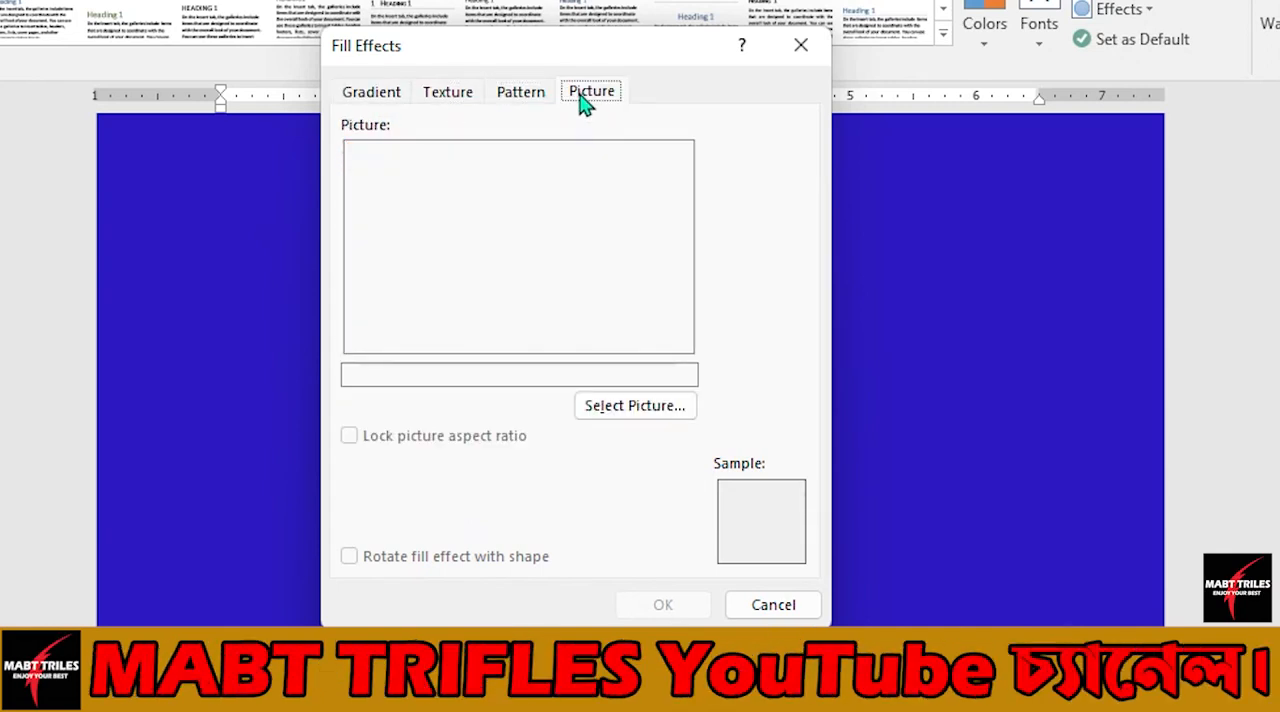
Preview the two-color and preset gradient fills, and select the one-color gradient for the page.
{"action": "left_click", "coordinate": [373, 100]}
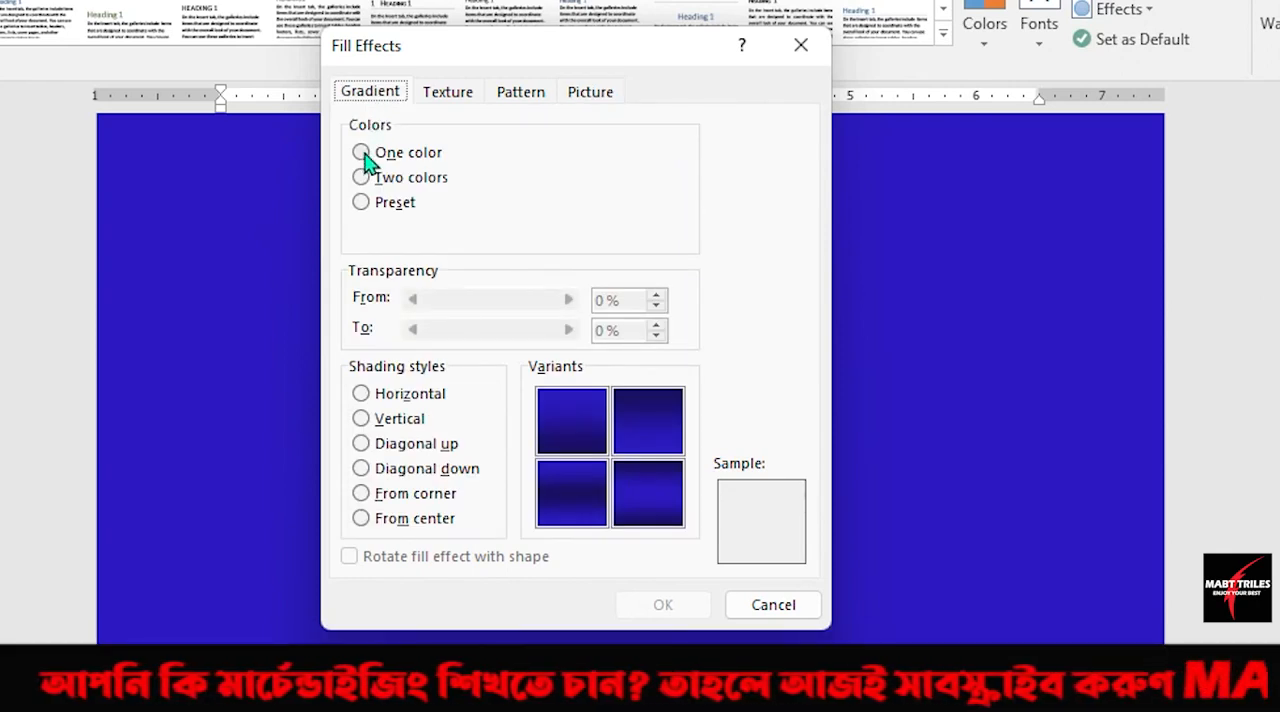
{"action": "left_click", "coordinate": [362, 153]}
{"action": "left_click", "coordinate": [362, 177]}
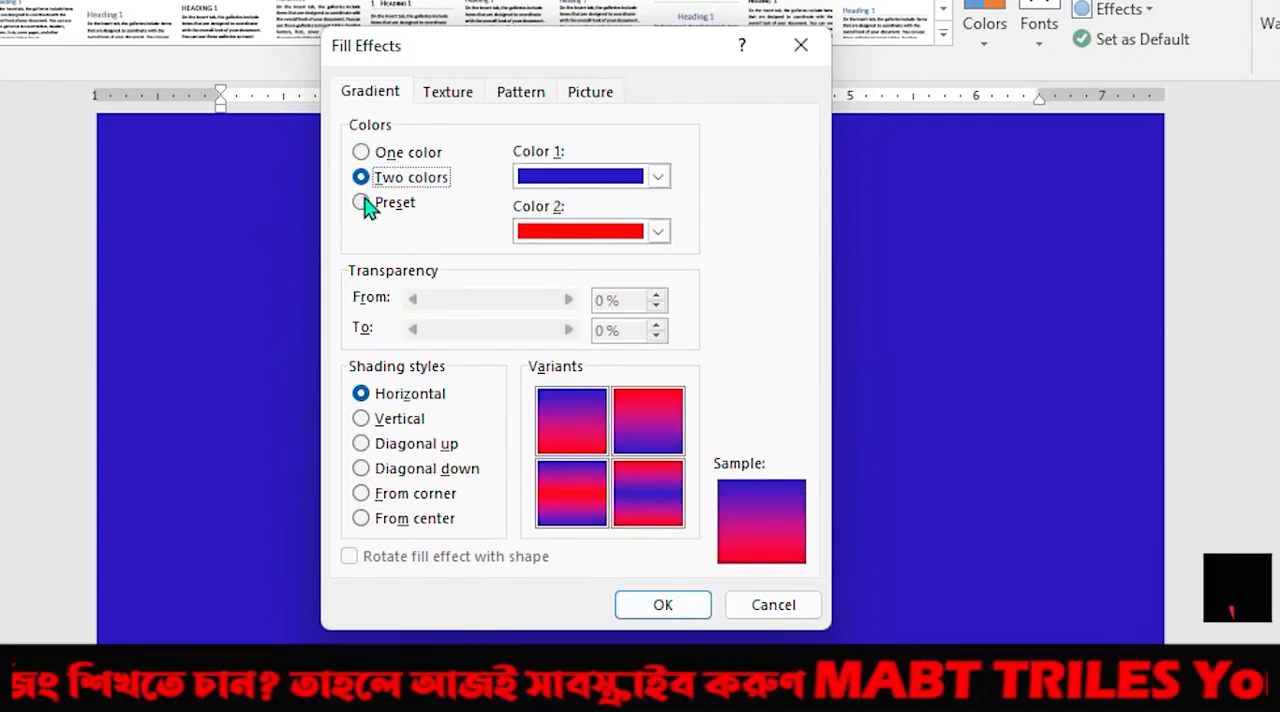
{"action": "left_click", "coordinate": [363, 201]}
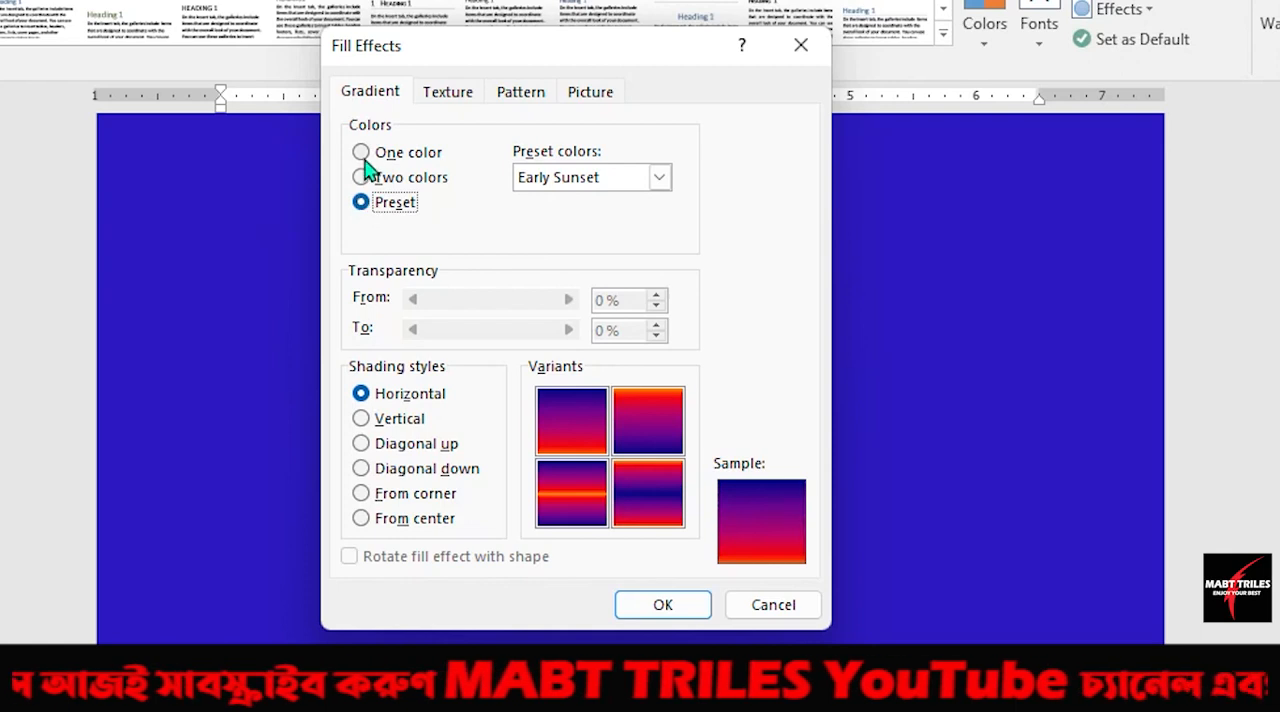
{"action": "left_click", "coordinate": [363, 156]}
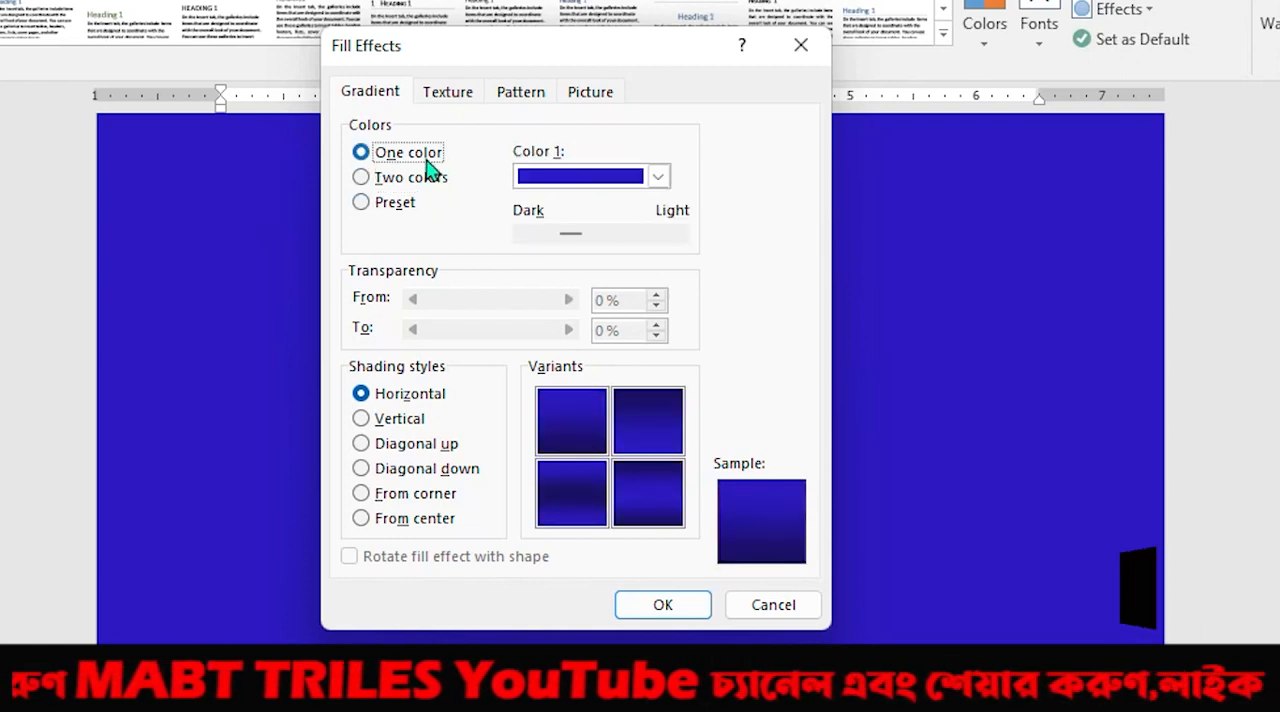
Set the one-color gradient's color to the dark orange theme shade and move its dark-light balance slightly toward light.
{"action": "left_click", "coordinate": [659, 177]}
{"action": "left_click", "coordinate": [637, 315]}
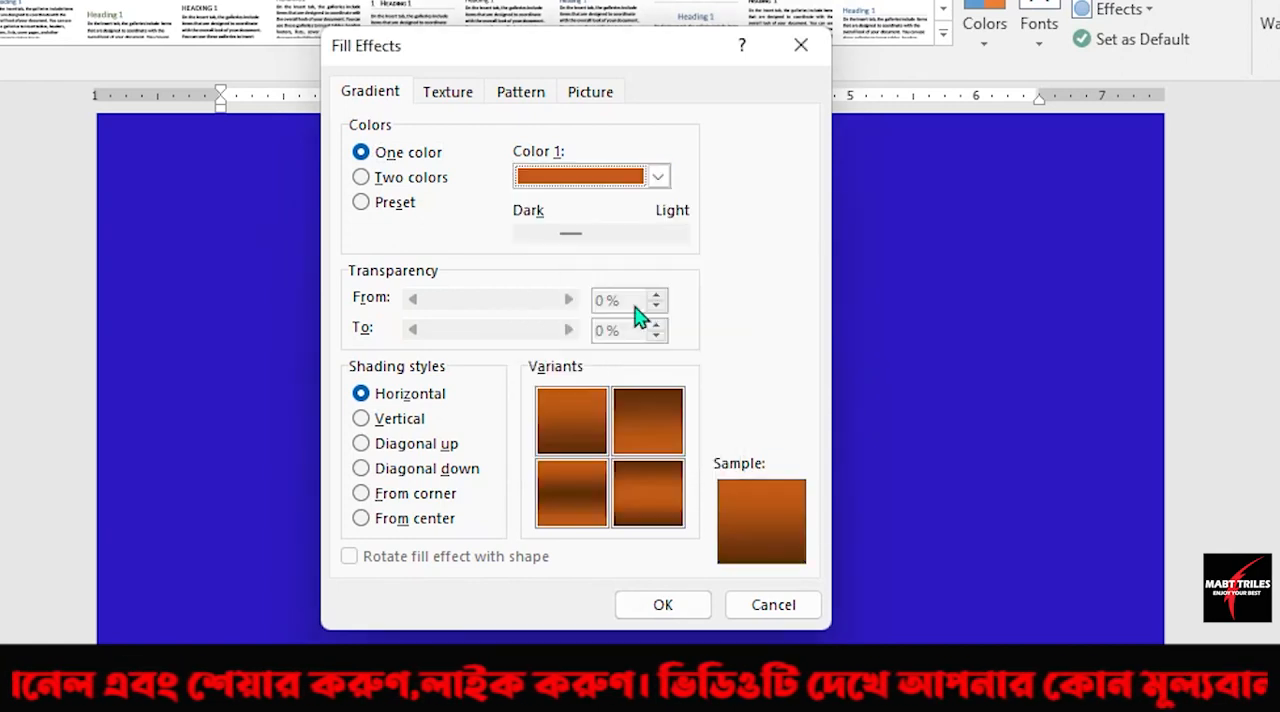
{"action": "left_click_drag", "start_coordinate": [580, 236], "coordinate": [551, 246]}
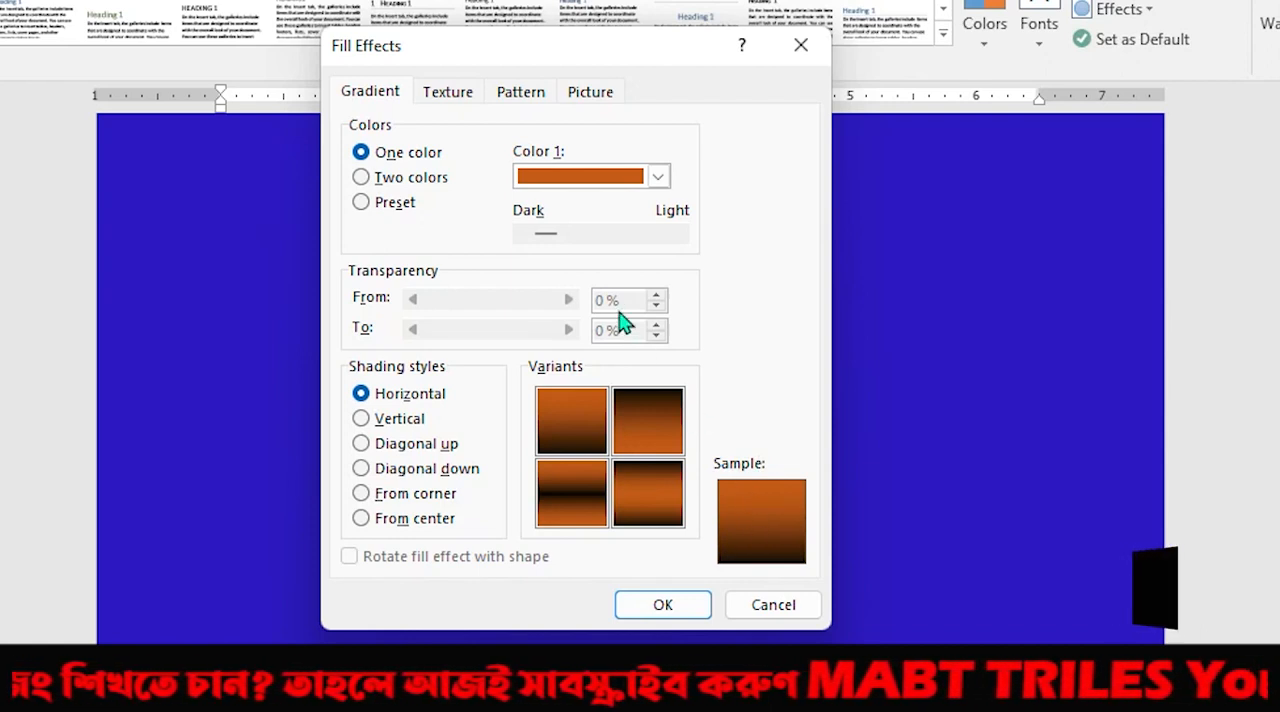
{"action": "left_click_drag", "start_coordinate": [540, 238], "coordinate": [579, 235]}
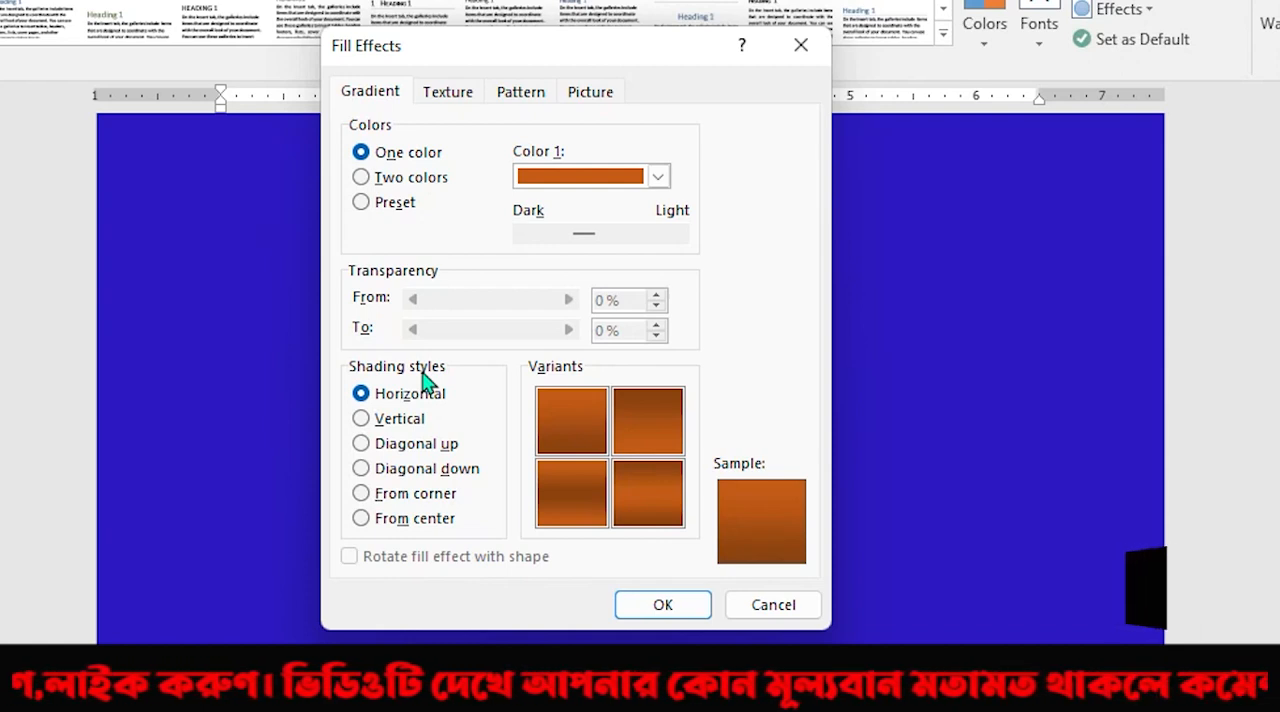
Preview the gradient's shading styles through From center, and apply the dark orange gradient to the page with Vertical shading.
{"action": "left_click", "coordinate": [364, 396]}
{"action": "left_click", "coordinate": [362, 420]}
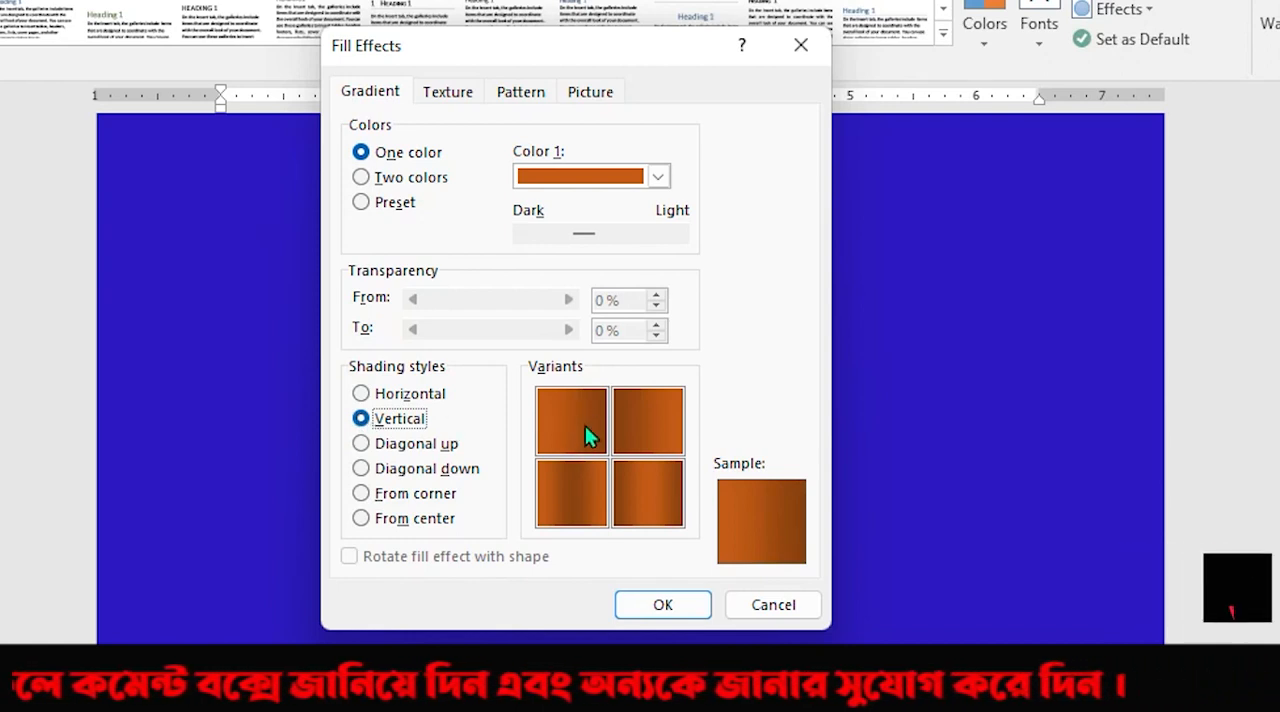
{"action": "left_click", "coordinate": [362, 444]}
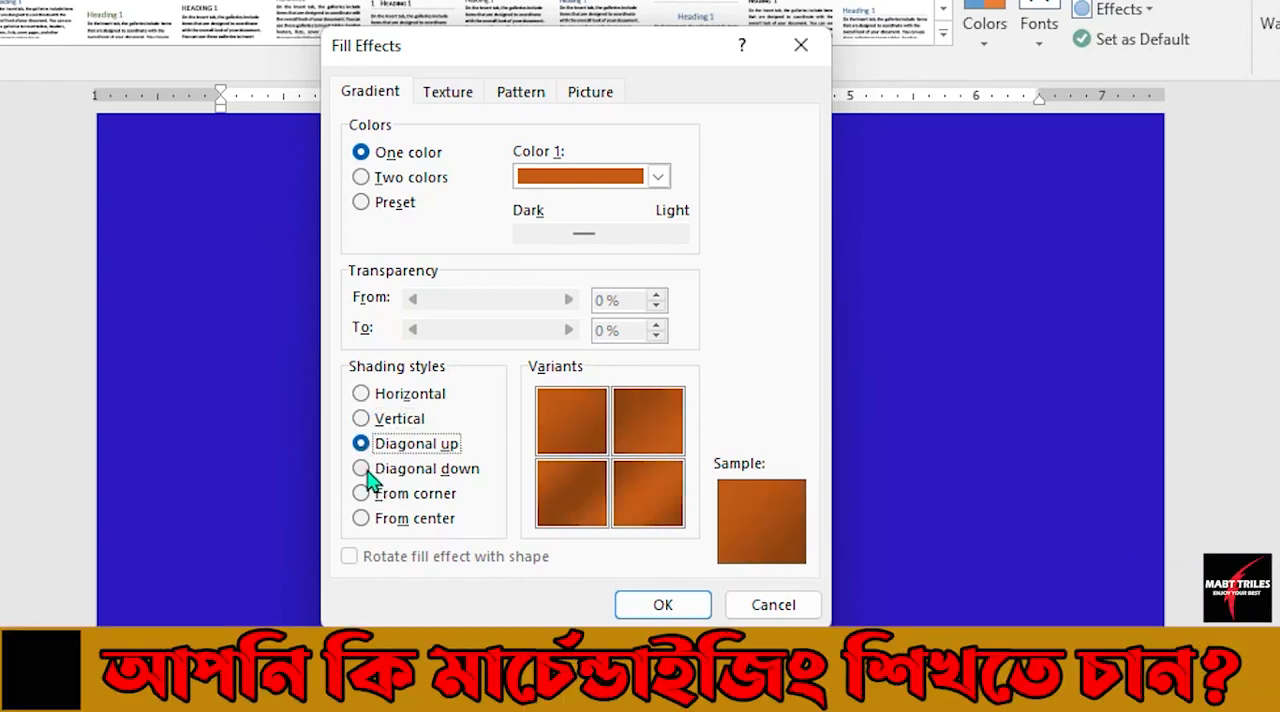
{"action": "left_click", "coordinate": [363, 468]}
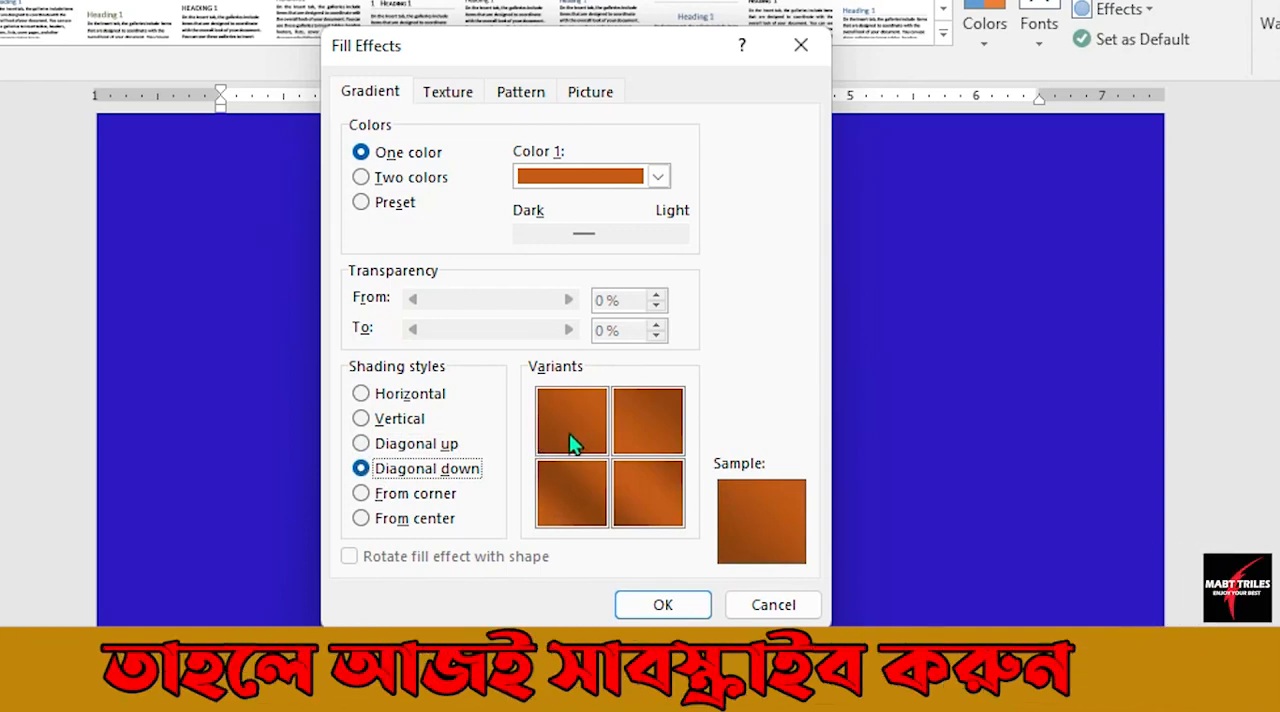
{"action": "left_click", "coordinate": [369, 494]}
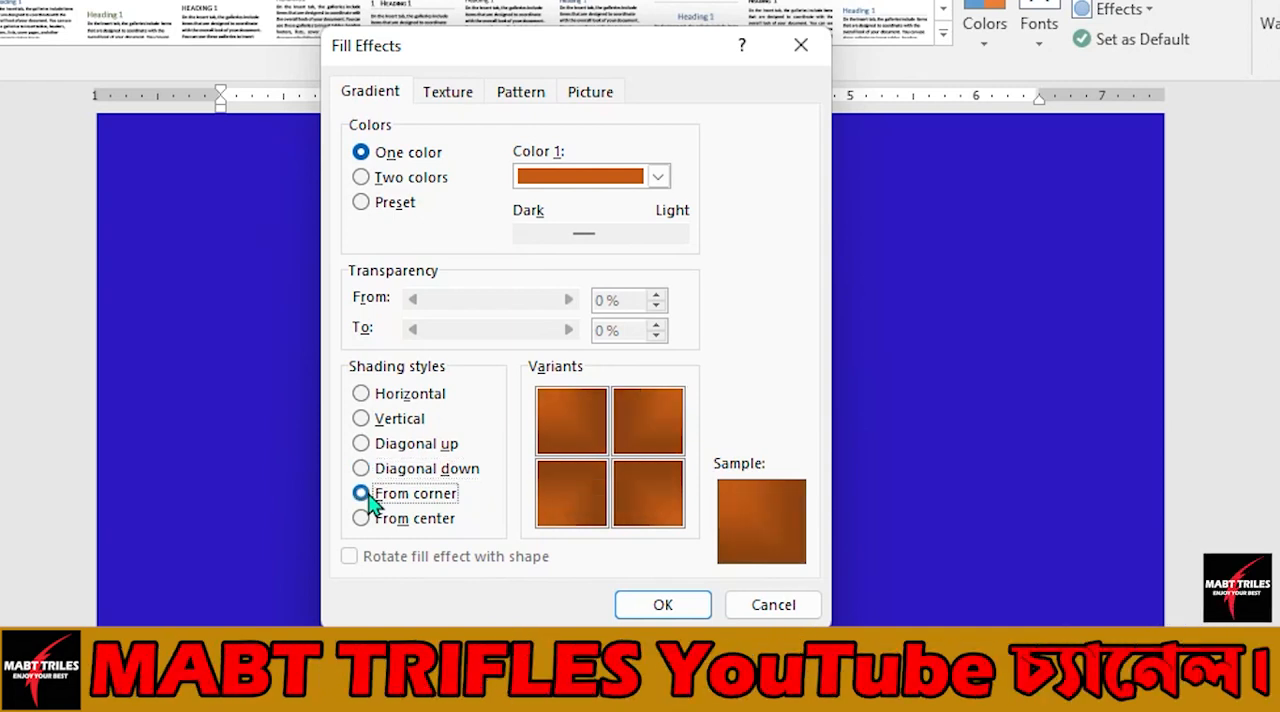
{"action": "left_click", "coordinate": [367, 519]}
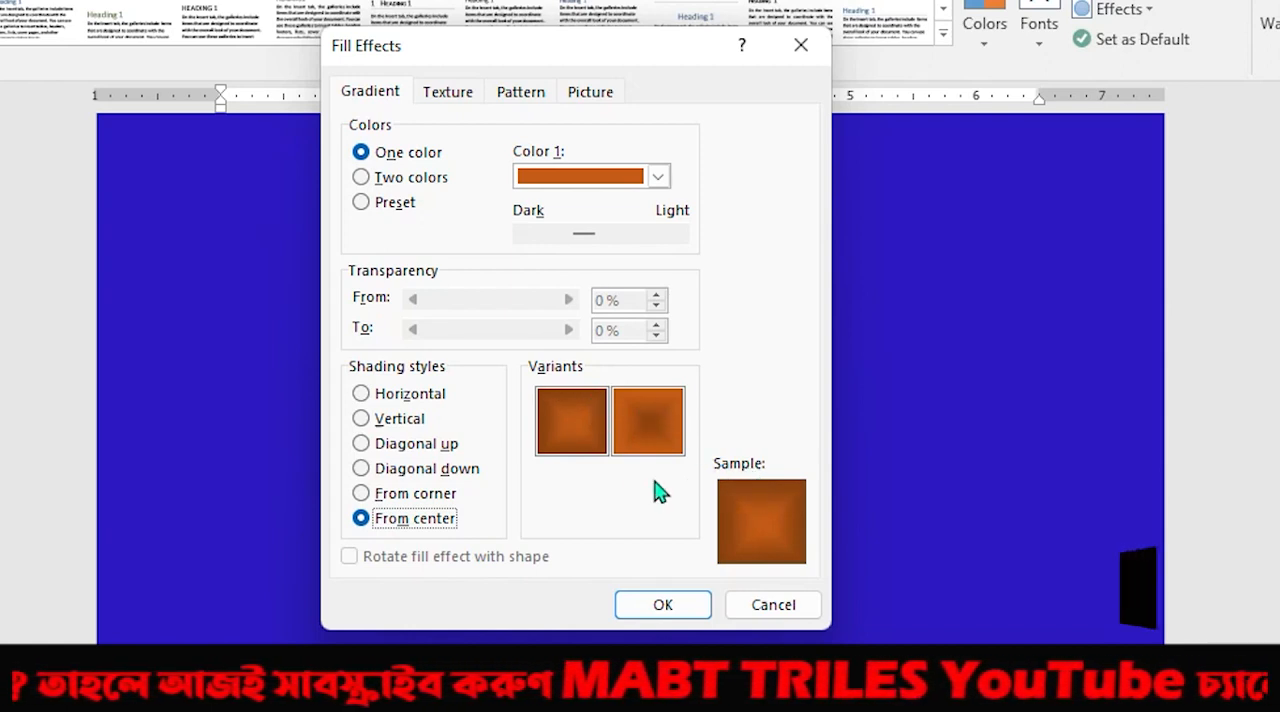
{"action": "left_click", "coordinate": [361, 419]}
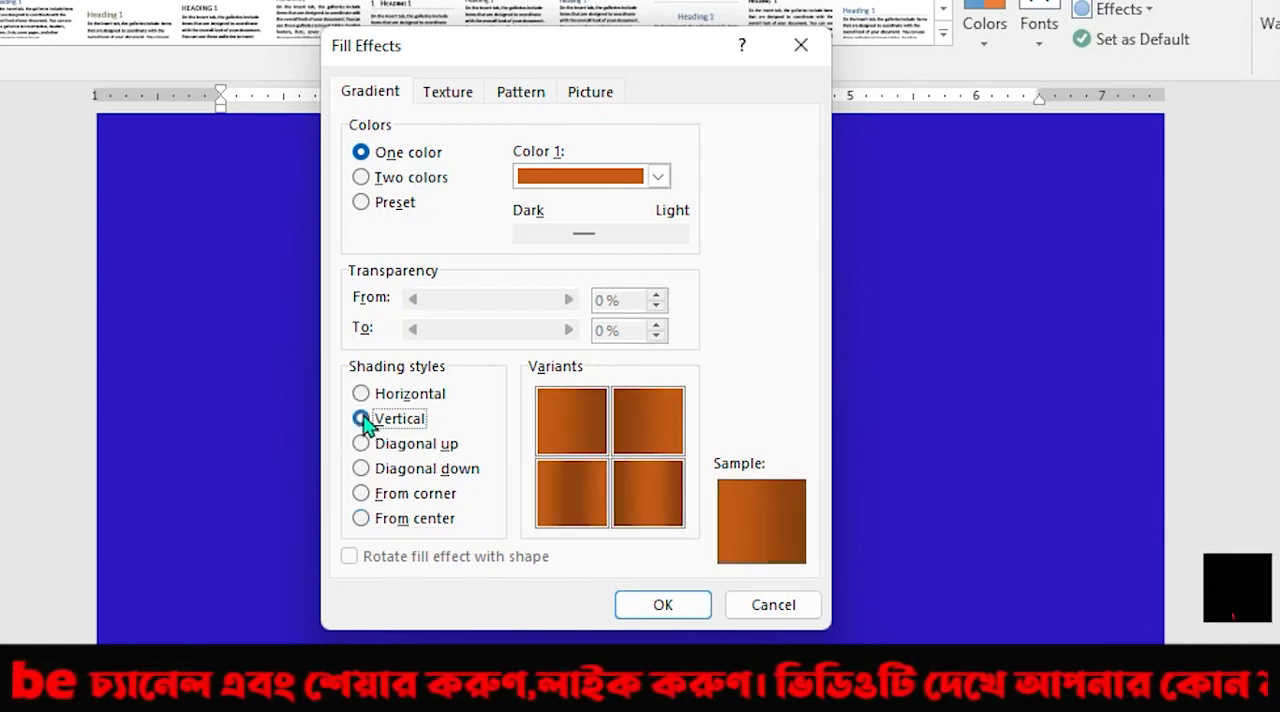
{"action": "left_click", "coordinate": [663, 606]}
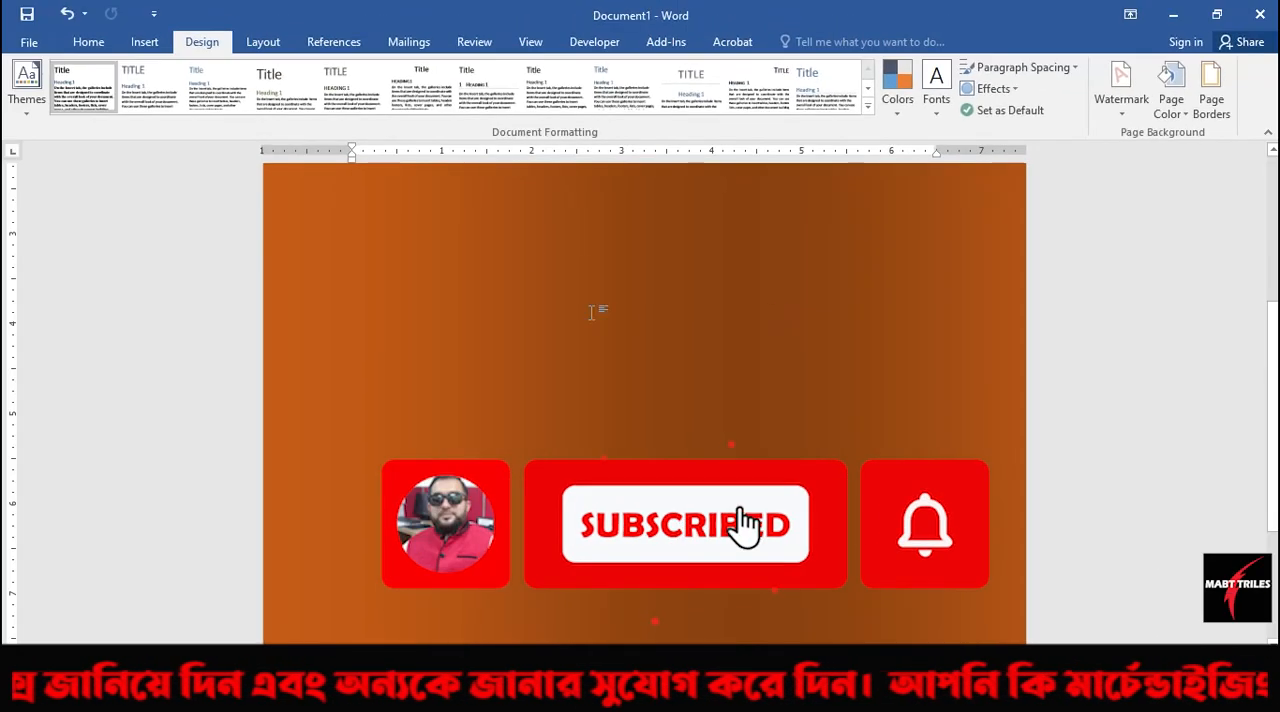
Reopen the page color's Fill Effects and set up a two-color gradient from dark theme green to standard red.
{"action": "left_click", "coordinate": [1184, 117]}
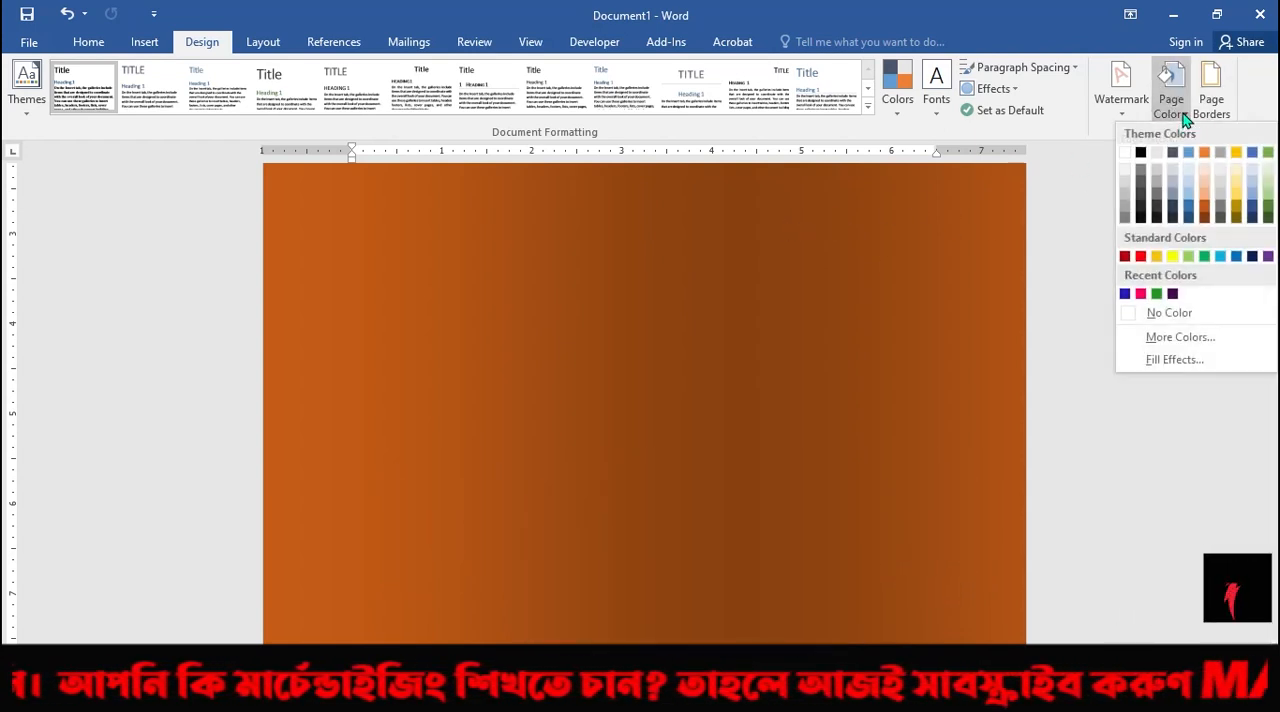
{"action": "left_click", "coordinate": [1175, 362]}
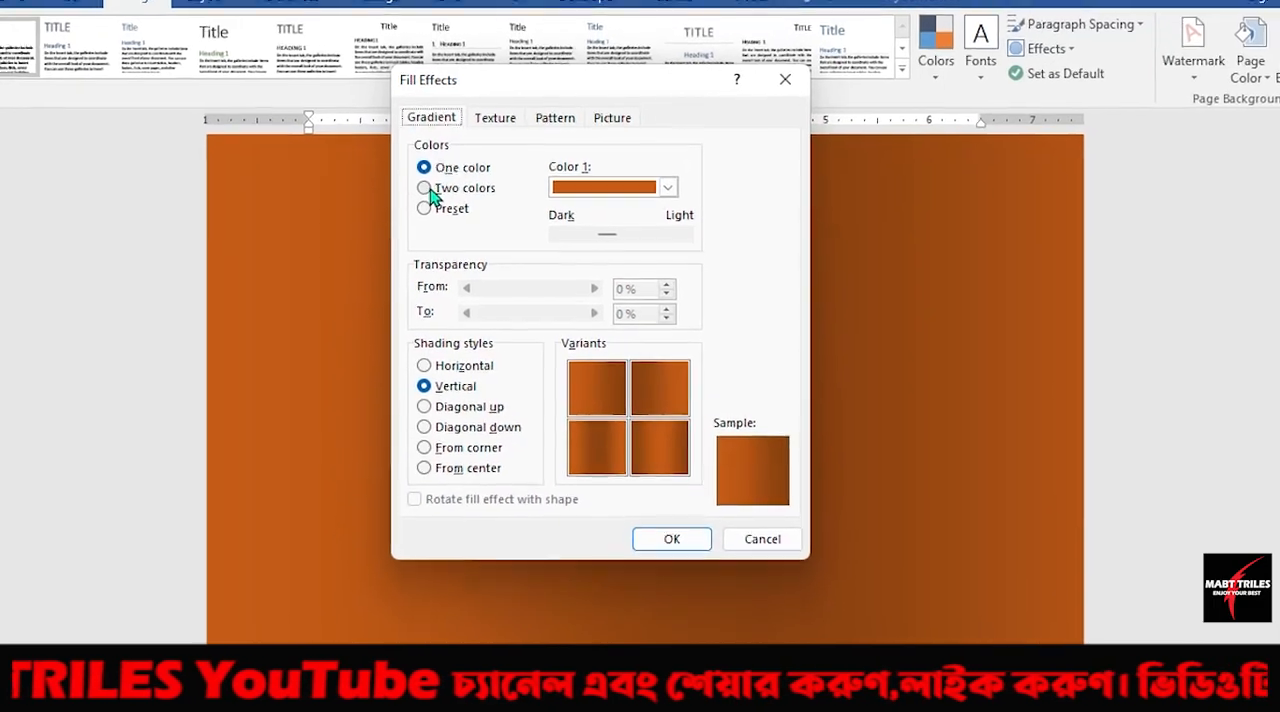
{"action": "left_click", "coordinate": [453, 210]}
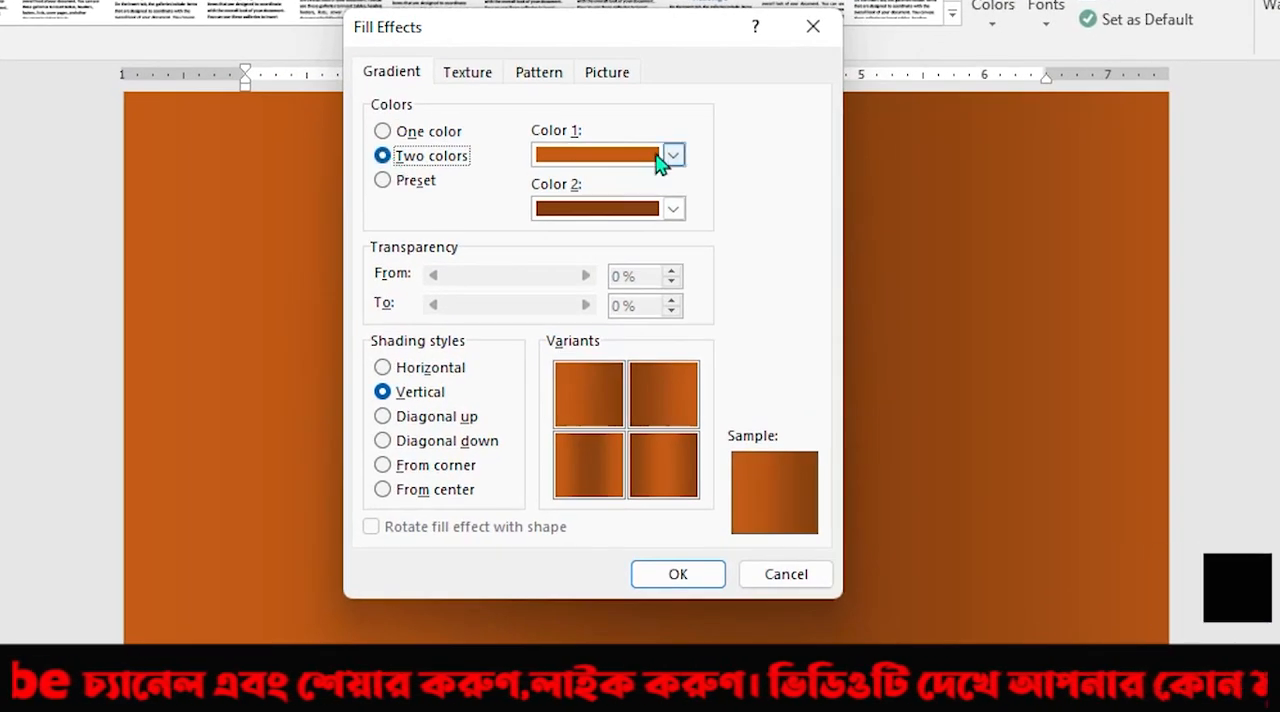
{"action": "left_click", "coordinate": [672, 155]}
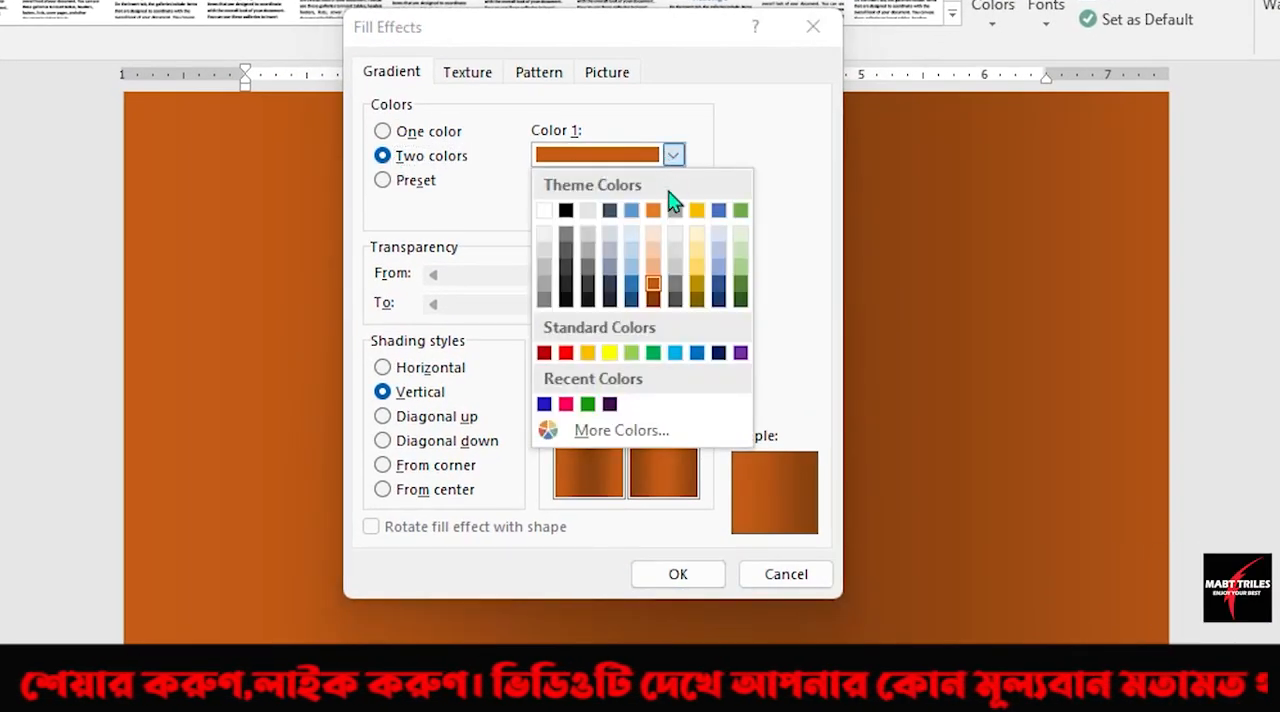
{"action": "left_click", "coordinate": [740, 285]}
{"action": "left_click", "coordinate": [674, 208]}
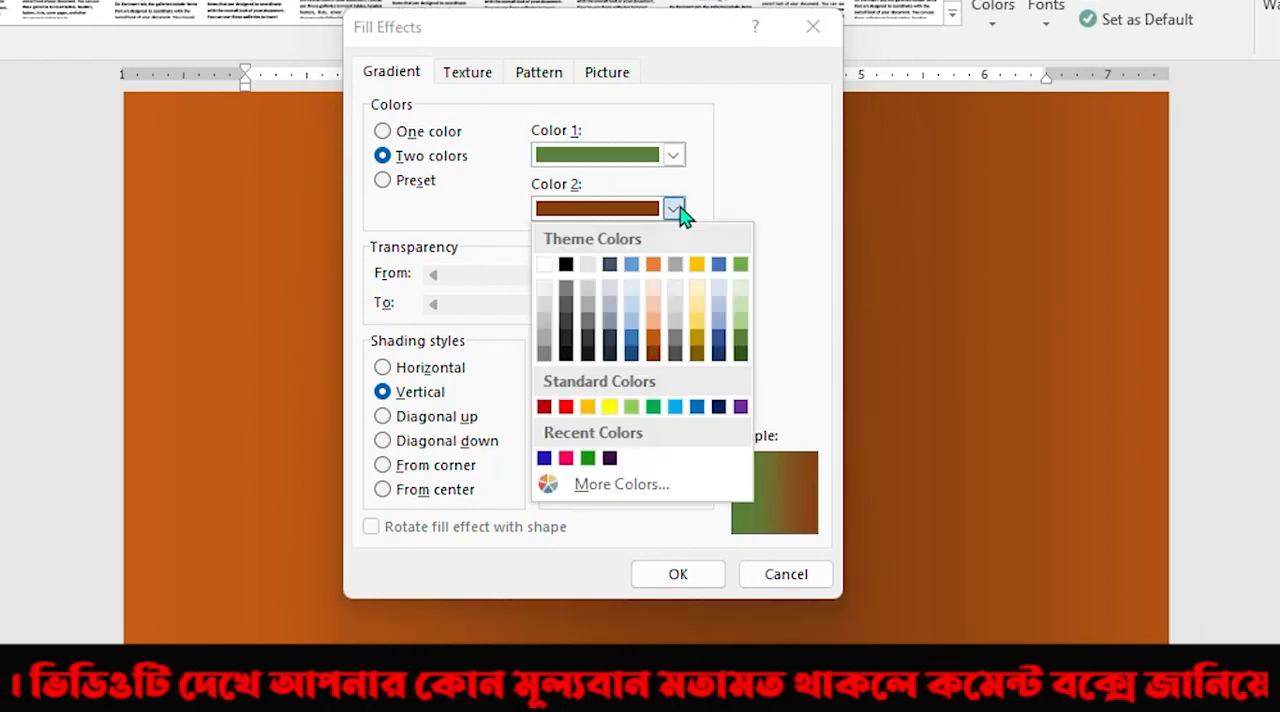
{"action": "left_click", "coordinate": [566, 406]}
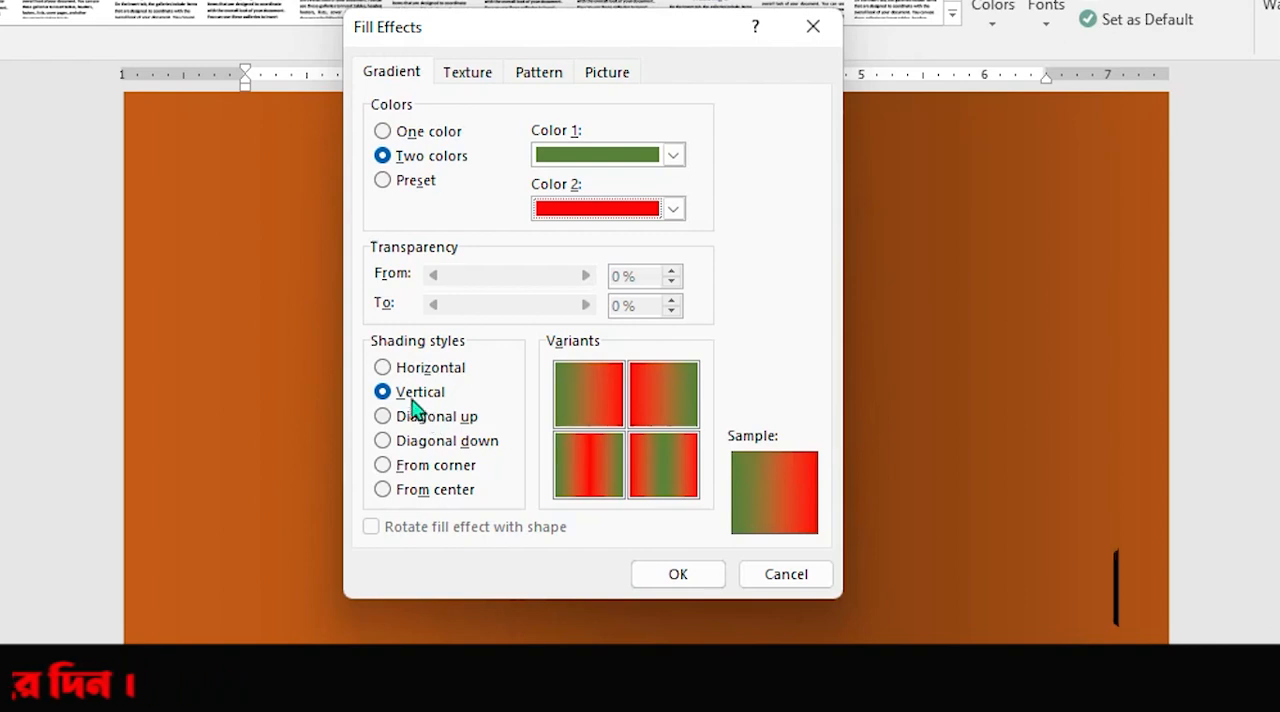
Preview Horizontal shading for the green-red gradient, and apply it to the page with Diagonal up shading.
{"action": "left_click", "coordinate": [383, 368]}
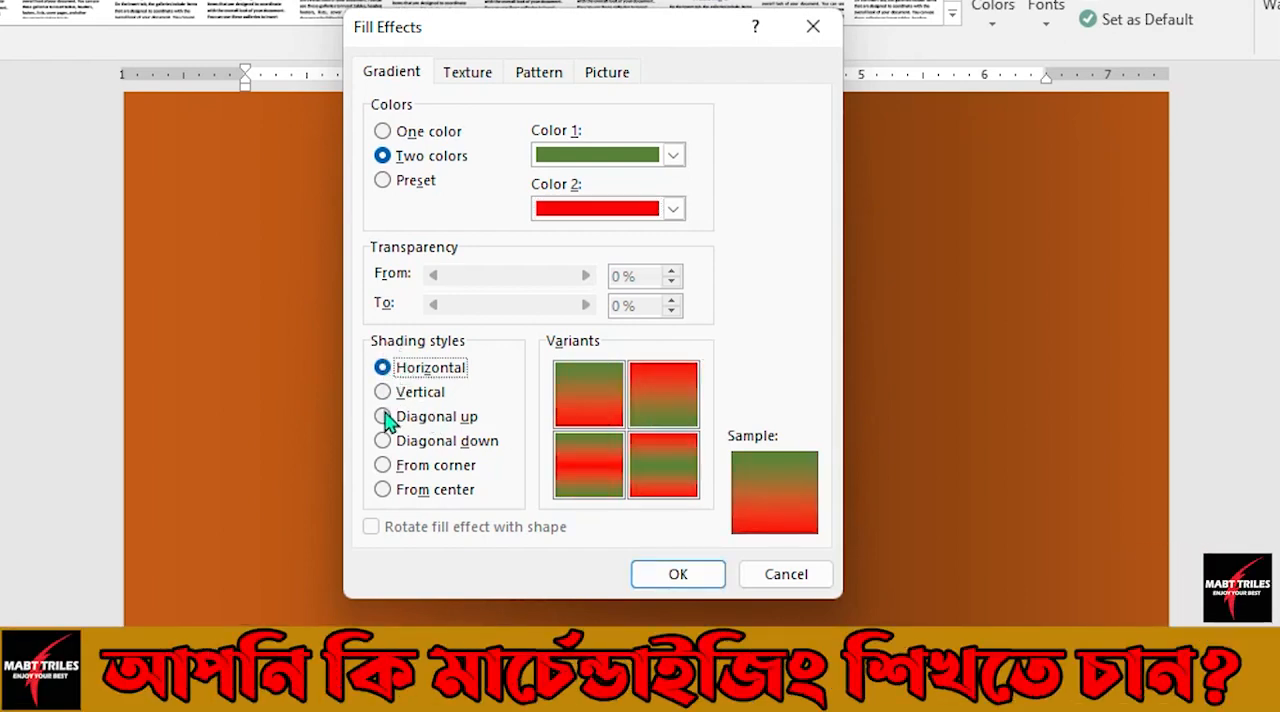
{"action": "left_click", "coordinate": [383, 416]}
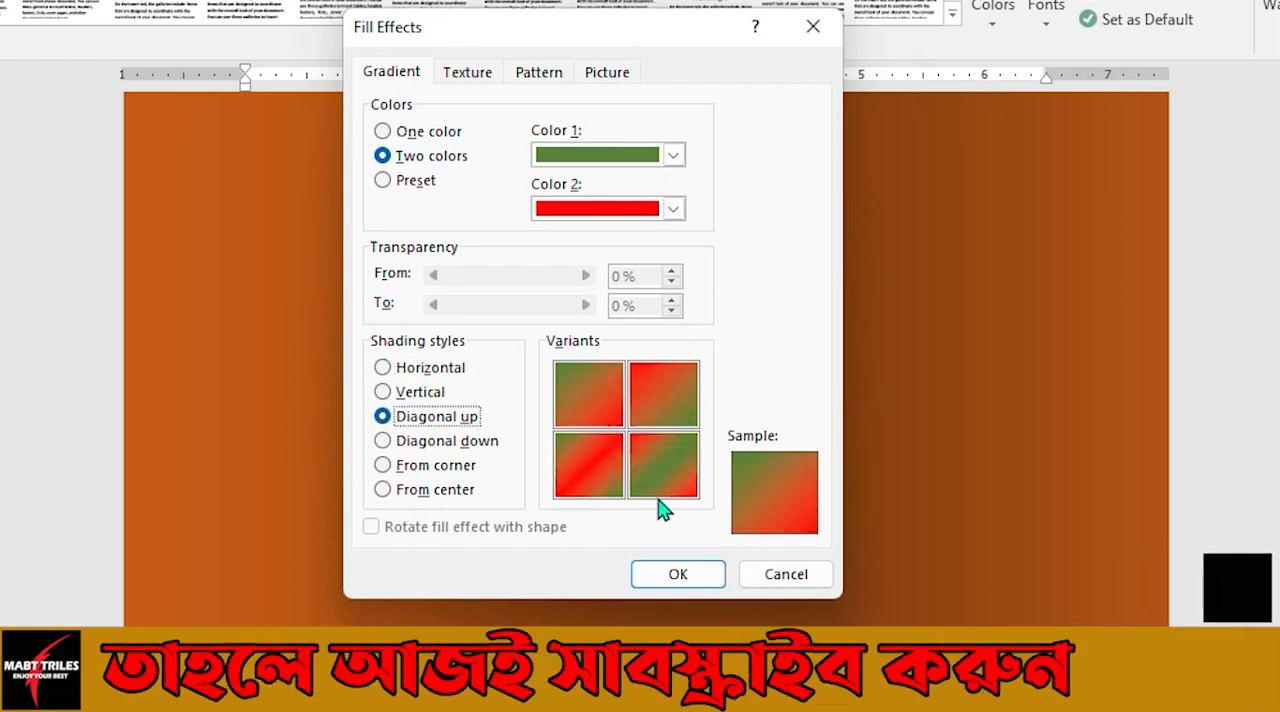
{"action": "left_click", "coordinate": [678, 574]}
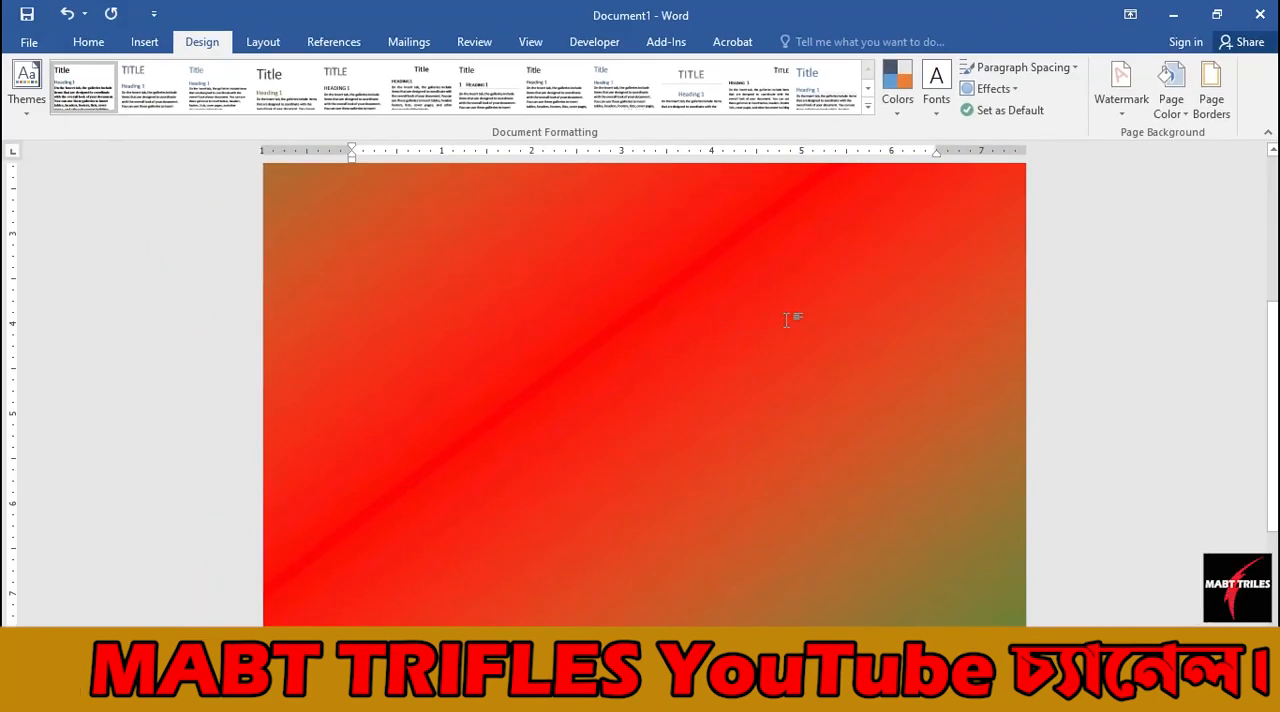
Reopen the page color's Fill Effects and switch the gradient to the Early Sunset preset.
{"action": "left_click", "coordinate": [1179, 114]}
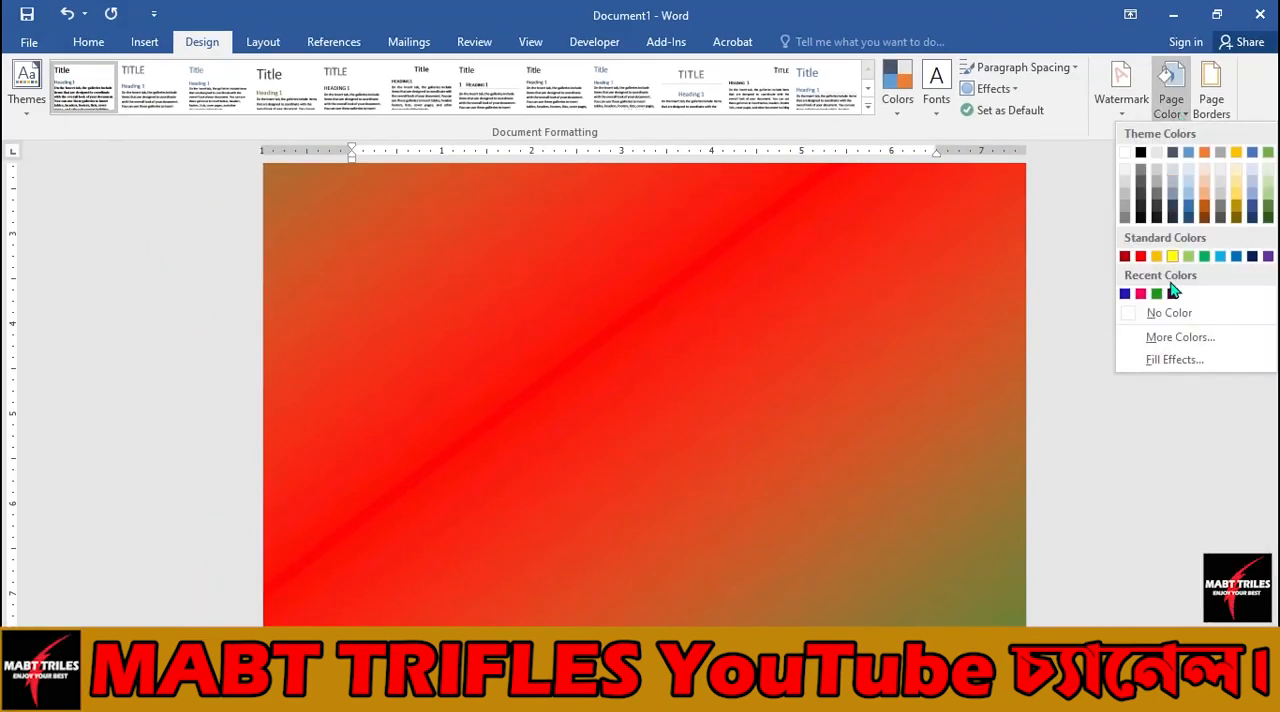
{"action": "left_click", "coordinate": [1170, 360]}
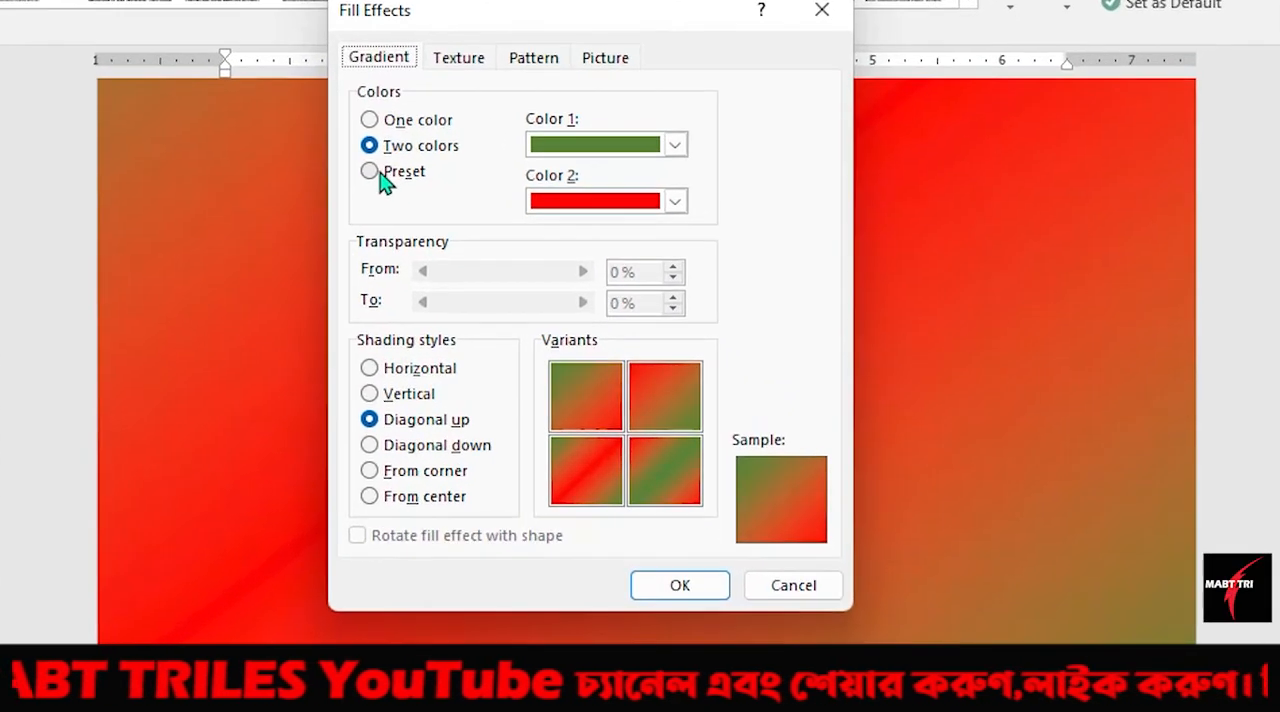
{"action": "left_click", "coordinate": [369, 172]}
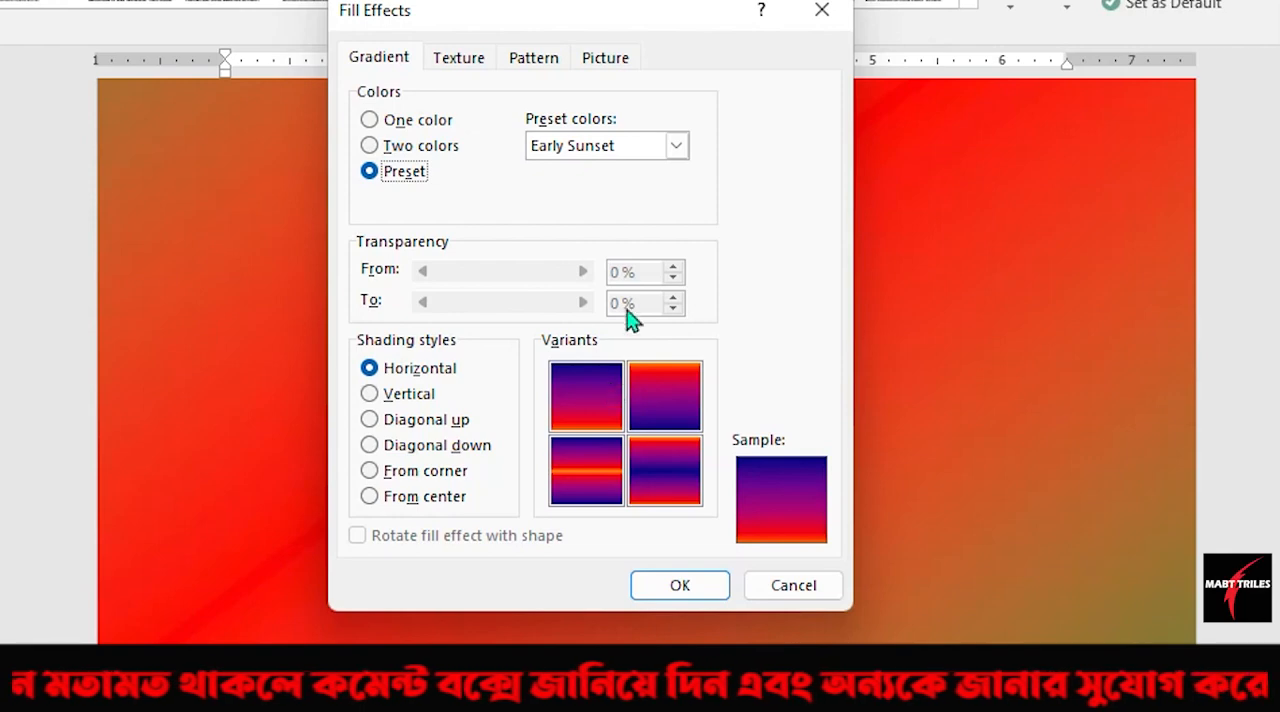
{"action": "left_click", "coordinate": [562, 140]}
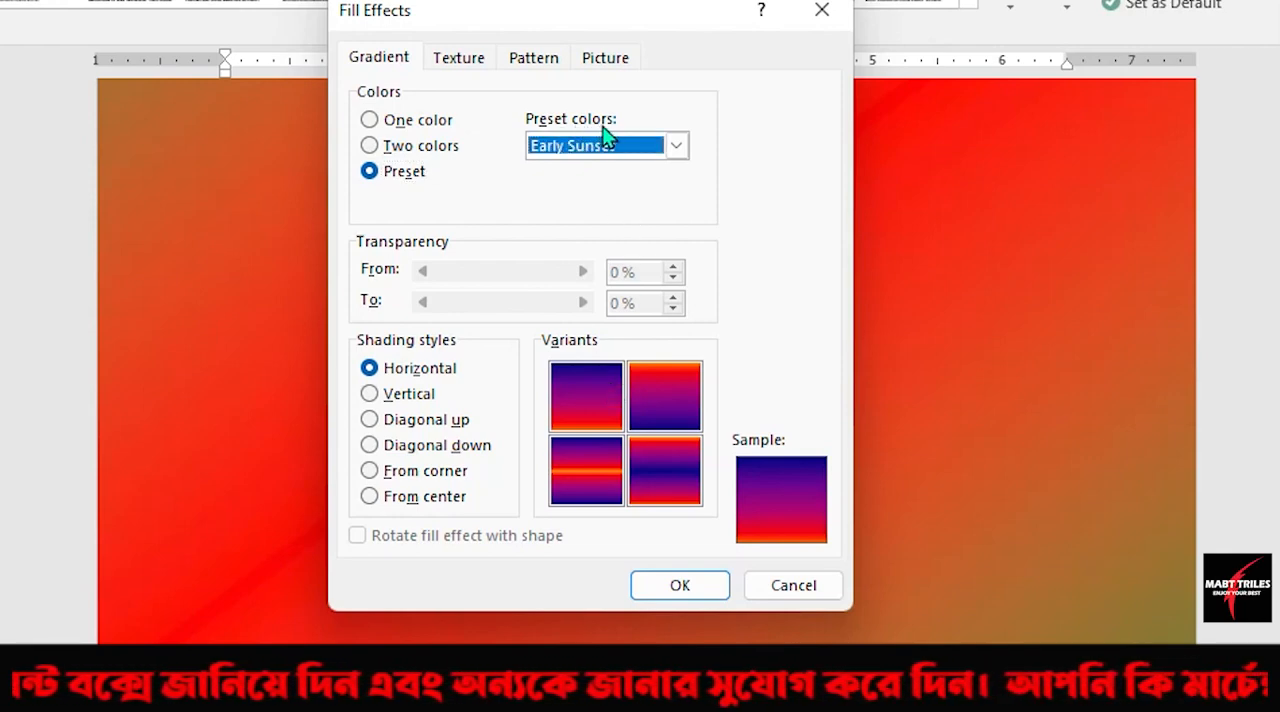
Try the Chrome II and Fog preset colors for the gradient, and return to Early Sunset.
{"action": "left_click", "coordinate": [672, 146]}
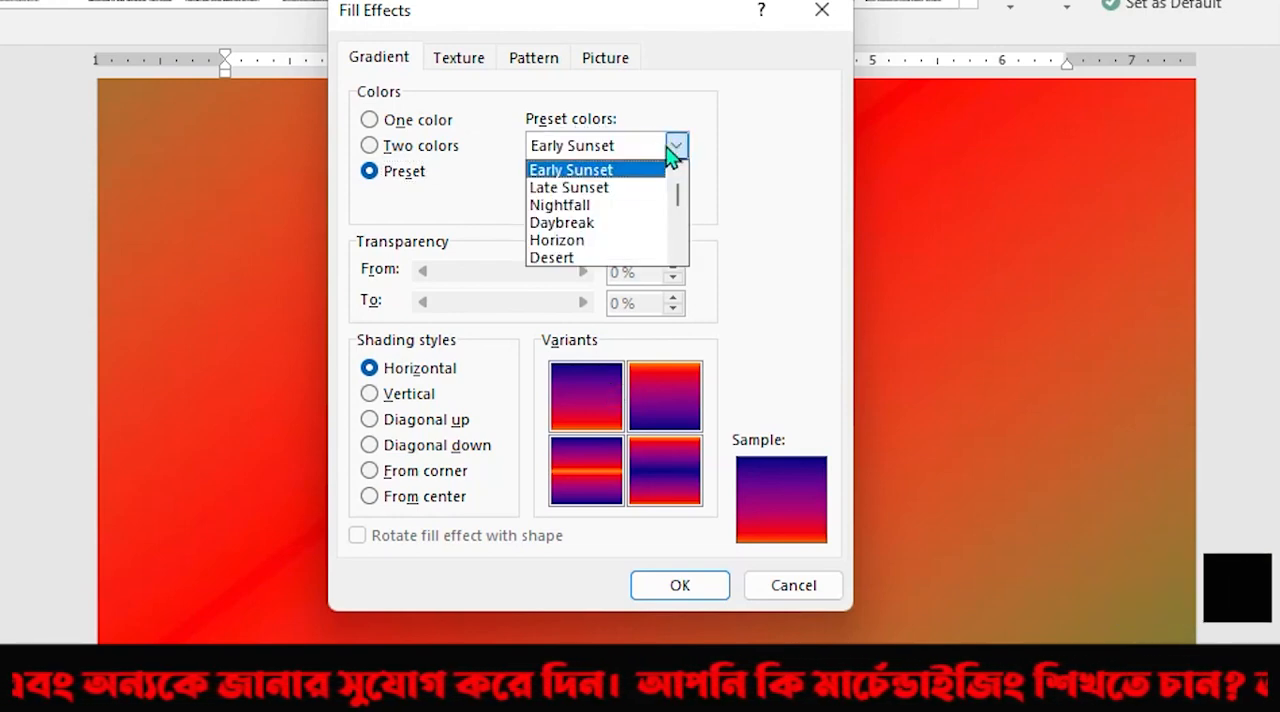
{"action": "scroll", "coordinate": [674, 200], "scroll_direction": "down", "scroll_amount": 6}
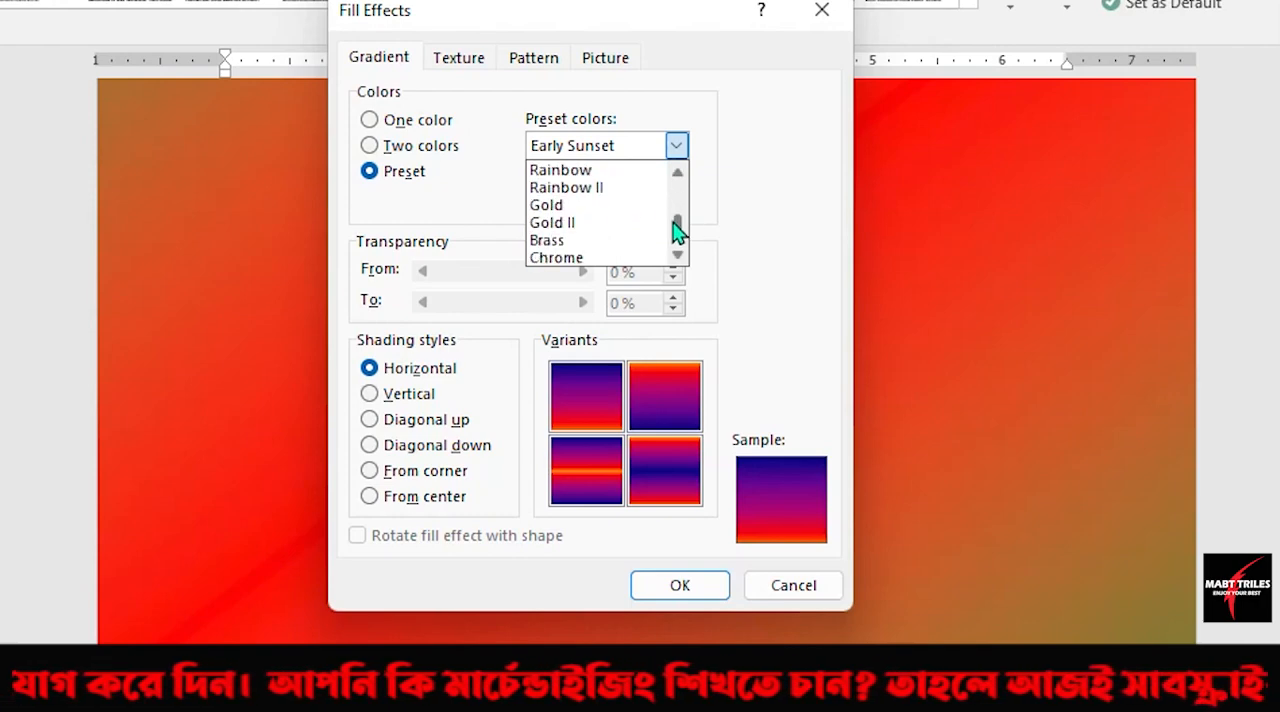
{"action": "left_click", "coordinate": [562, 223]}
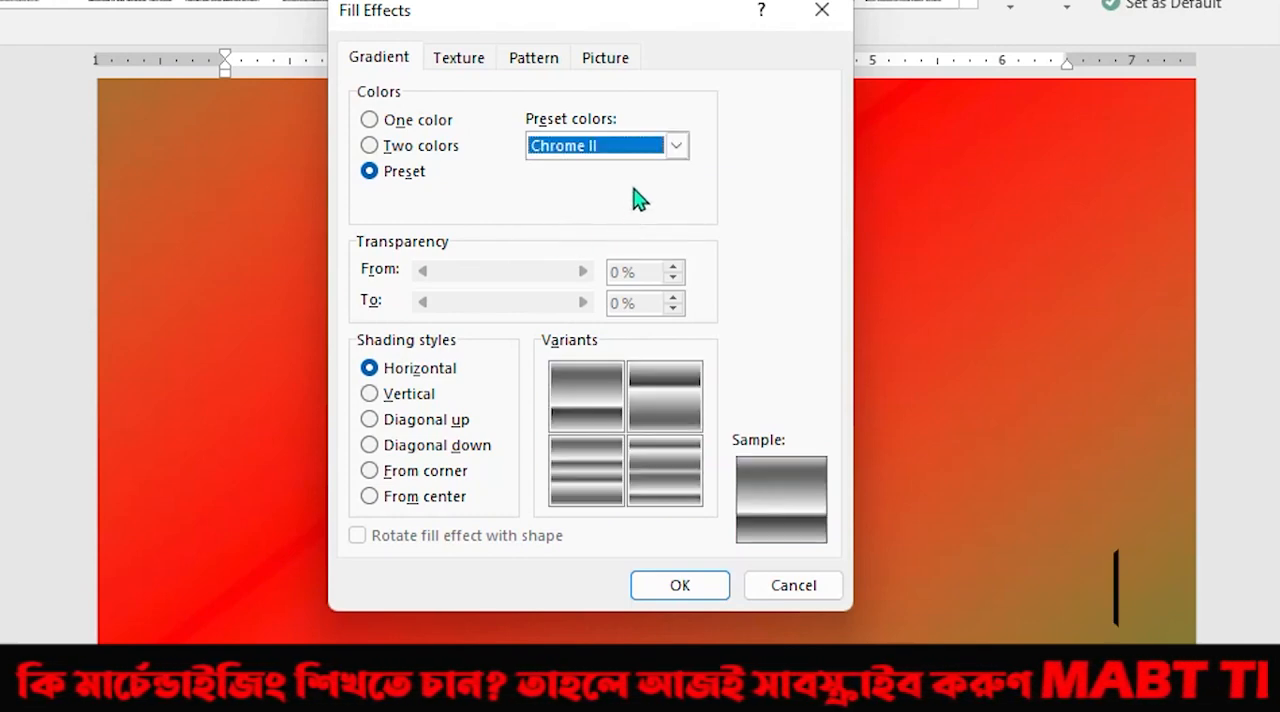
{"action": "left_click", "coordinate": [678, 148]}
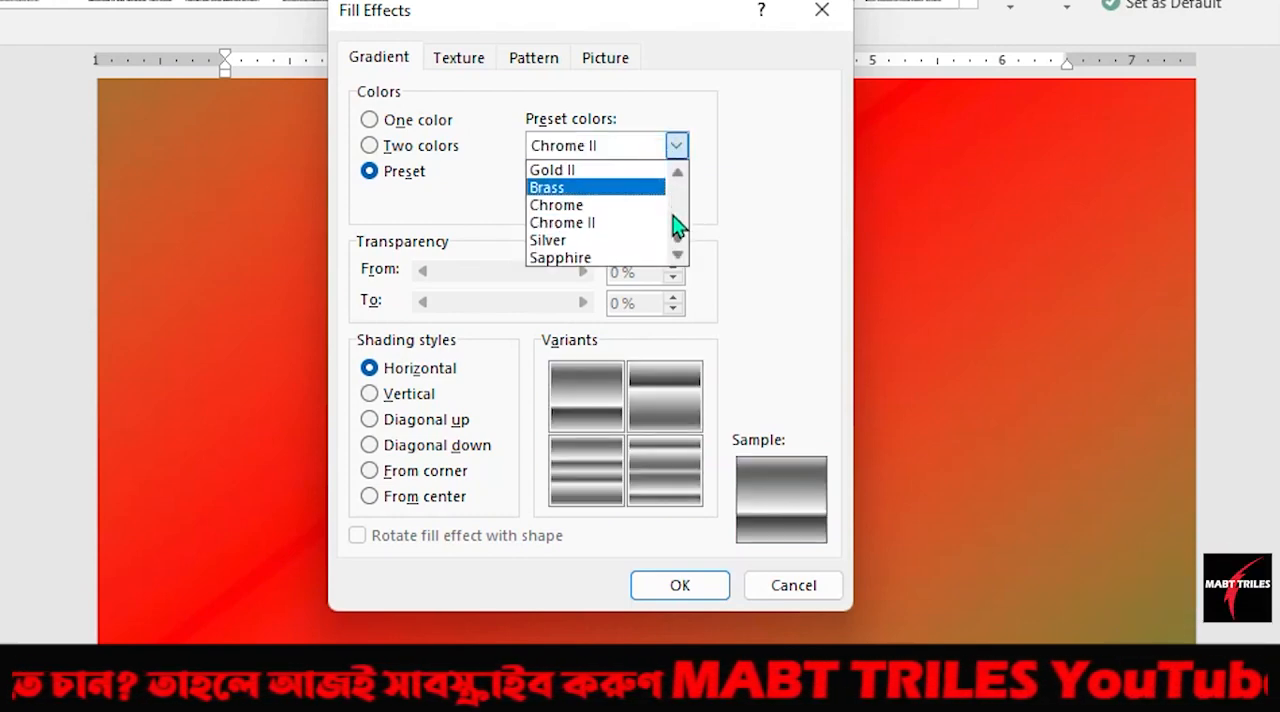
{"action": "scroll", "coordinate": [676, 222], "scroll_direction": "up", "scroll_amount": 2}
{"action": "scroll", "coordinate": [676, 222], "scroll_direction": "up", "scroll_amount": 2}
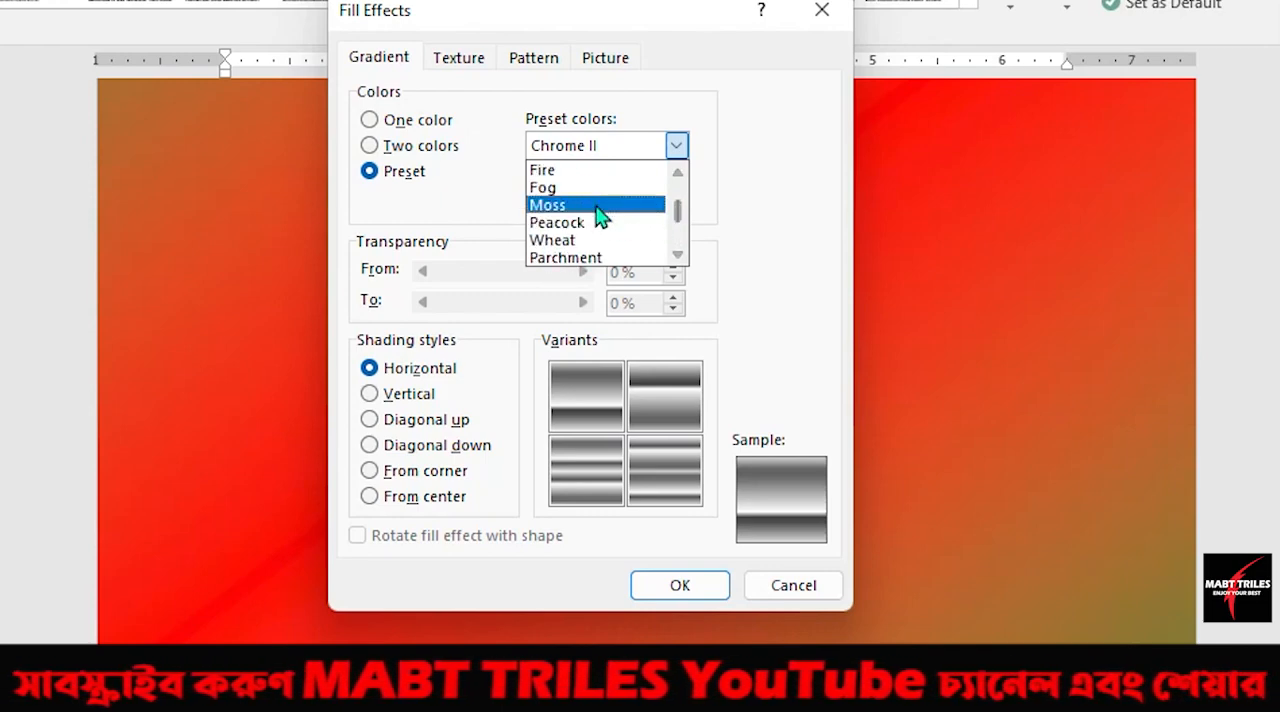
{"action": "left_click", "coordinate": [588, 188]}
{"action": "left_click", "coordinate": [677, 147]}
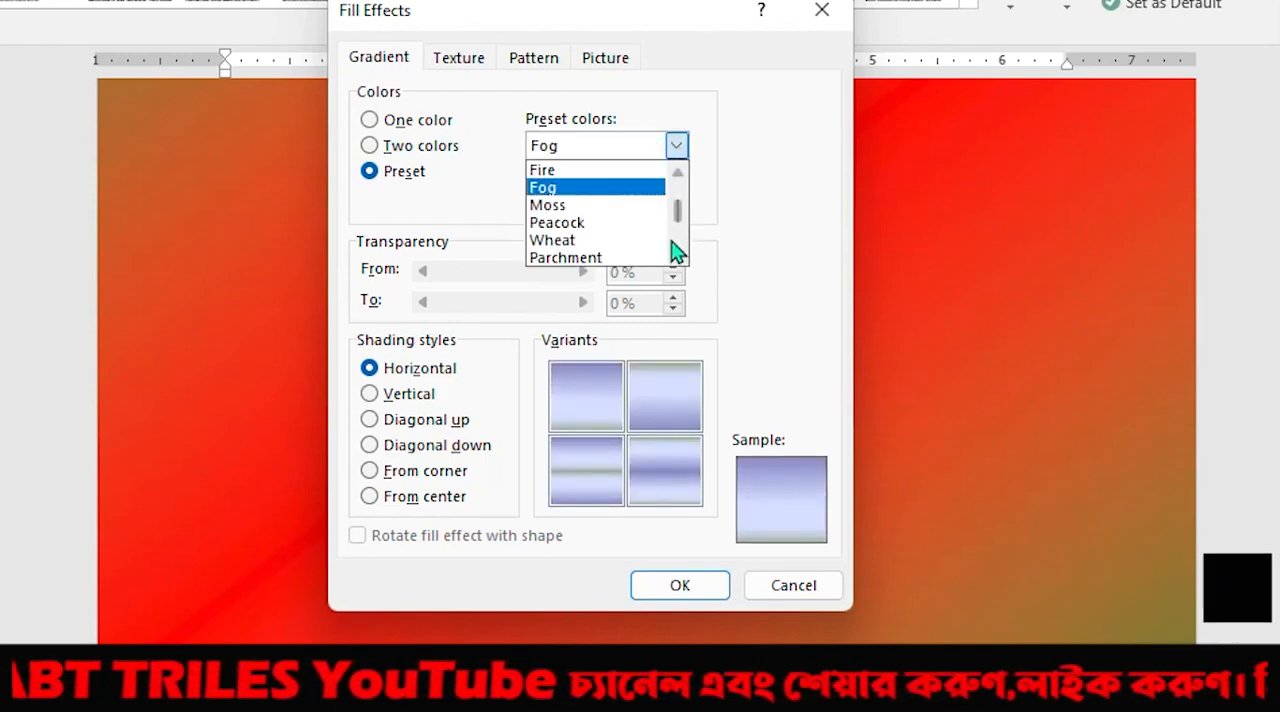
{"action": "left_click_drag", "start_coordinate": [677, 226], "coordinate": [601, 180]}
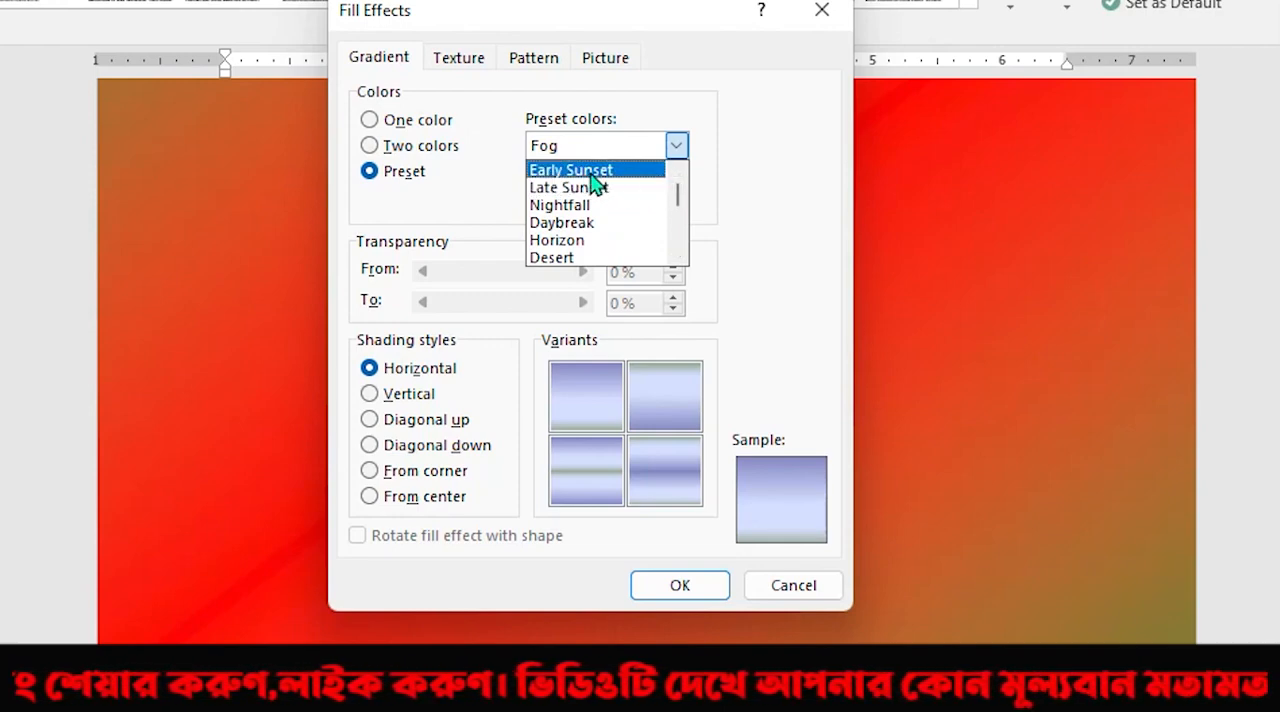
{"action": "left_click", "coordinate": [594, 174]}
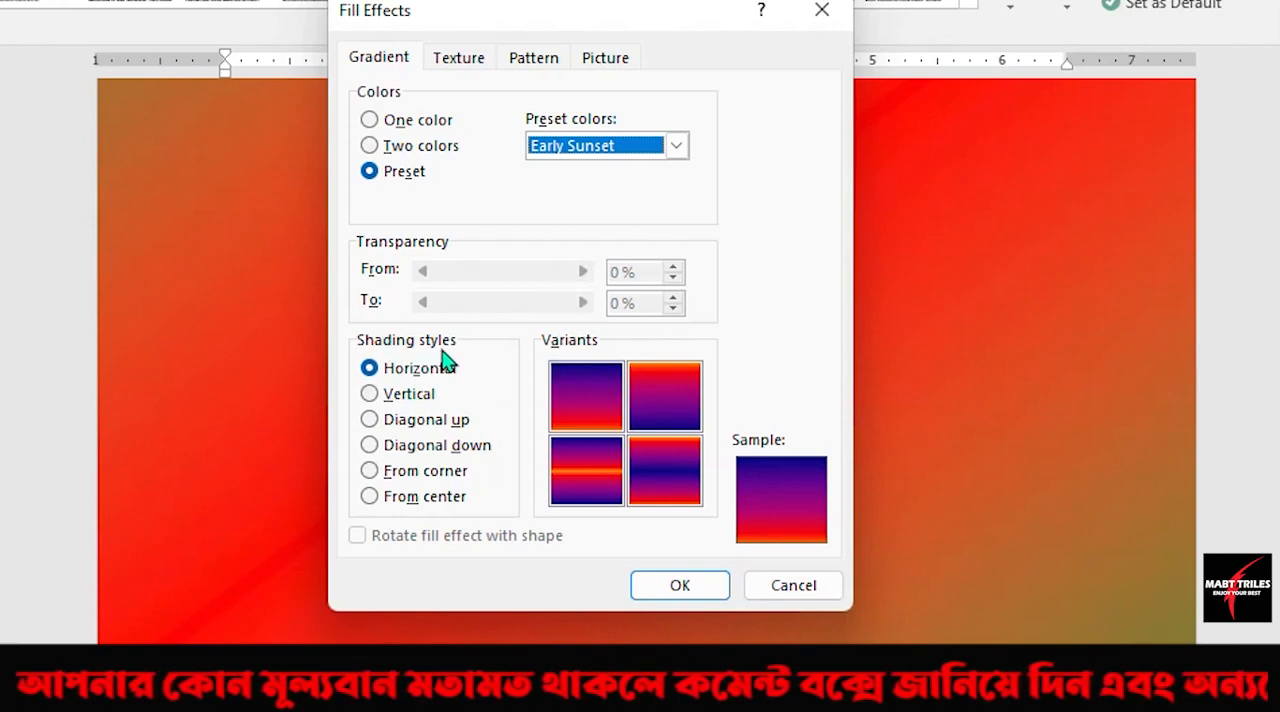
Preview Vertical and Horizontal shading for Early Sunset, and apply the preset gradient to the page with Diagonal down shading.
{"action": "left_click", "coordinate": [385, 400]}
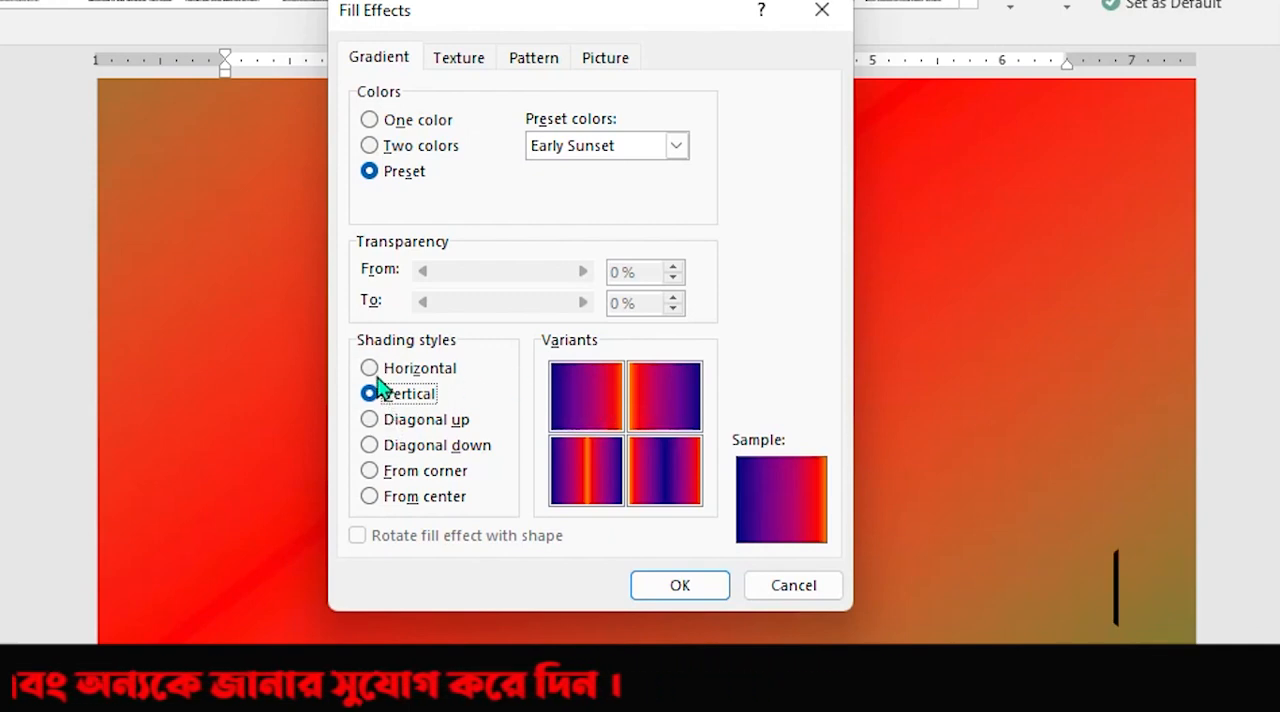
{"action": "left_click", "coordinate": [398, 377]}
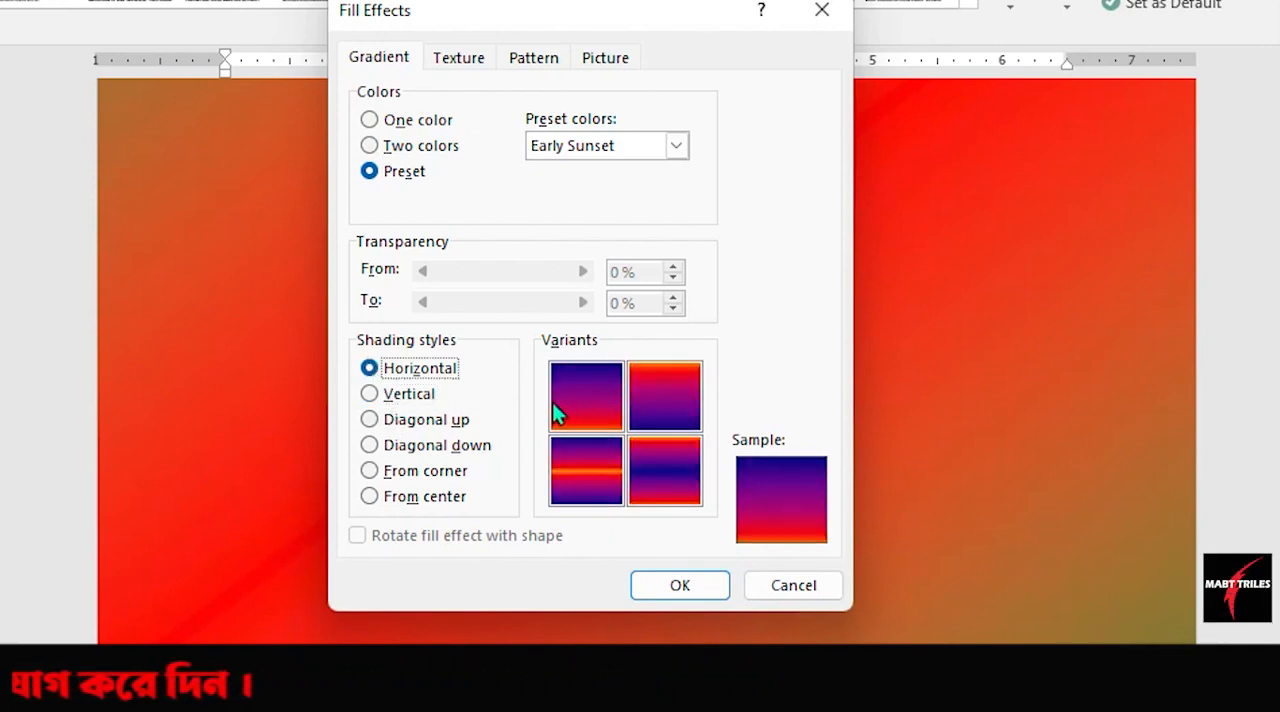
{"action": "left_click", "coordinate": [372, 449]}
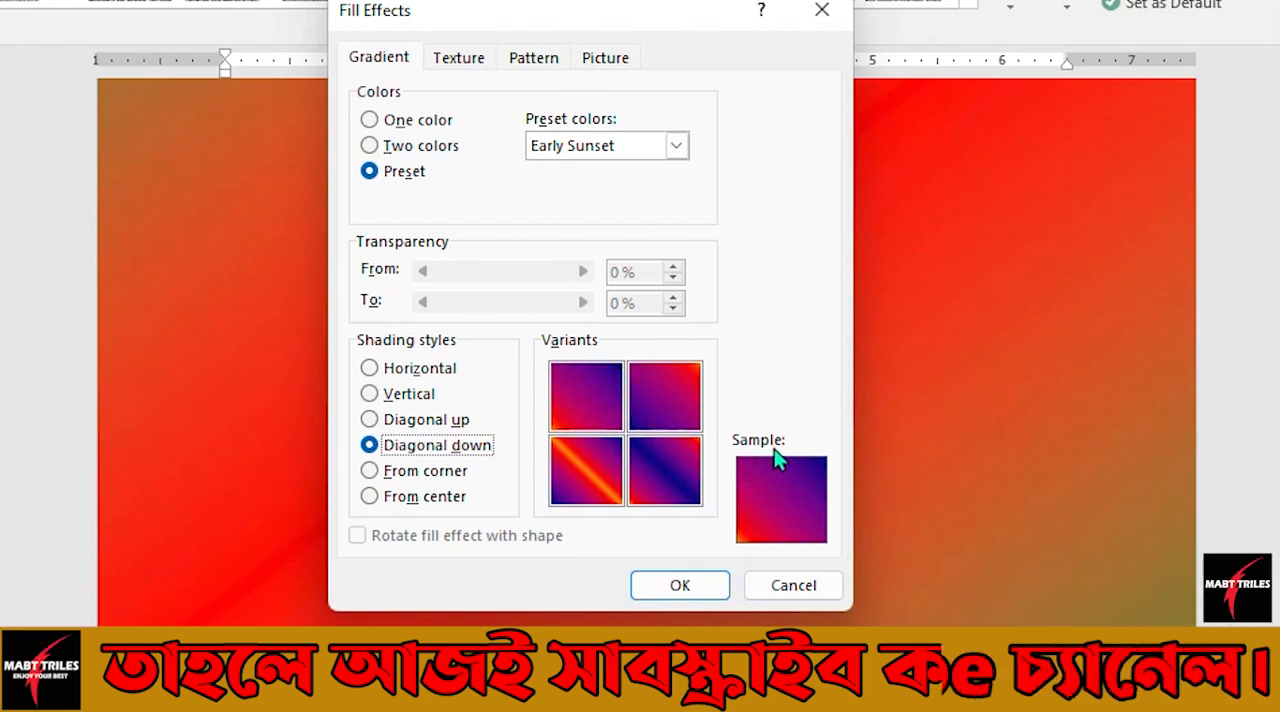
{"action": "left_click", "coordinate": [690, 588]}
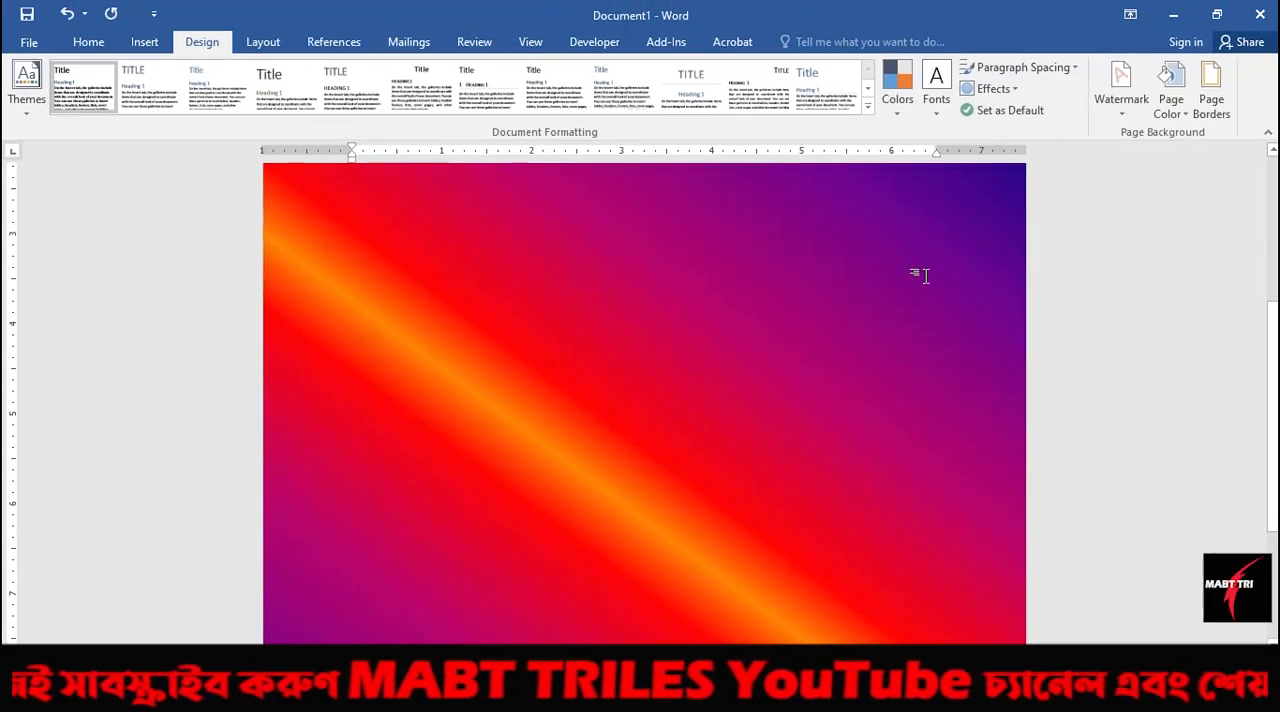
Reopen the page color's Fill Effects and look through the gradient's One color, Two colors and Preset options.
{"action": "left_click", "coordinate": [1178, 114]}
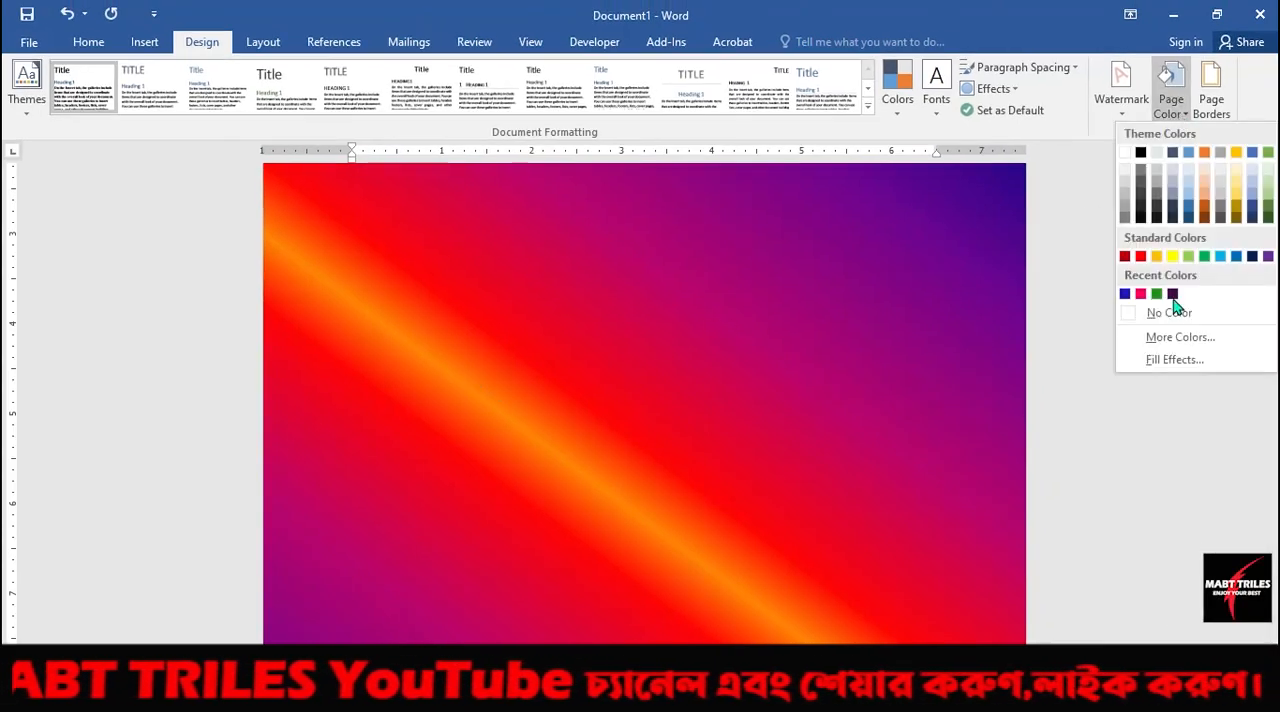
{"action": "left_click", "coordinate": [1163, 360]}
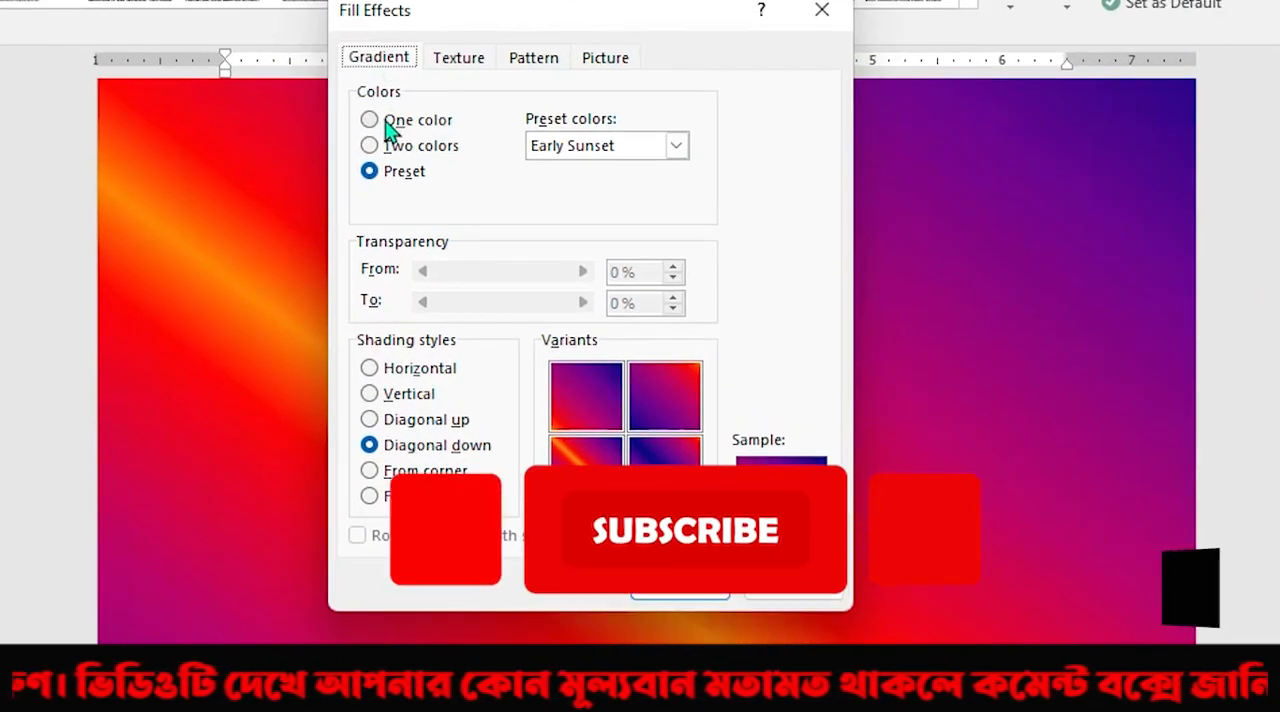
{"action": "left_click", "coordinate": [394, 130]}
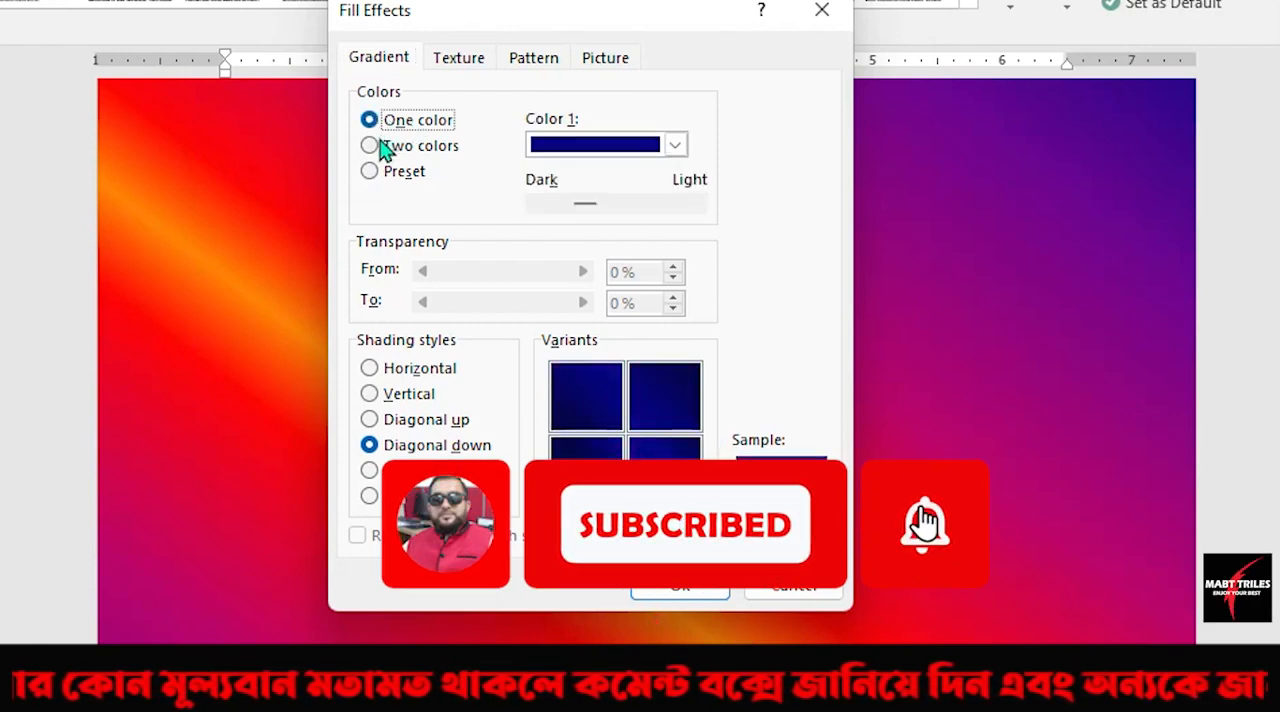
{"action": "left_click", "coordinate": [386, 146]}
{"action": "left_click", "coordinate": [384, 172]}
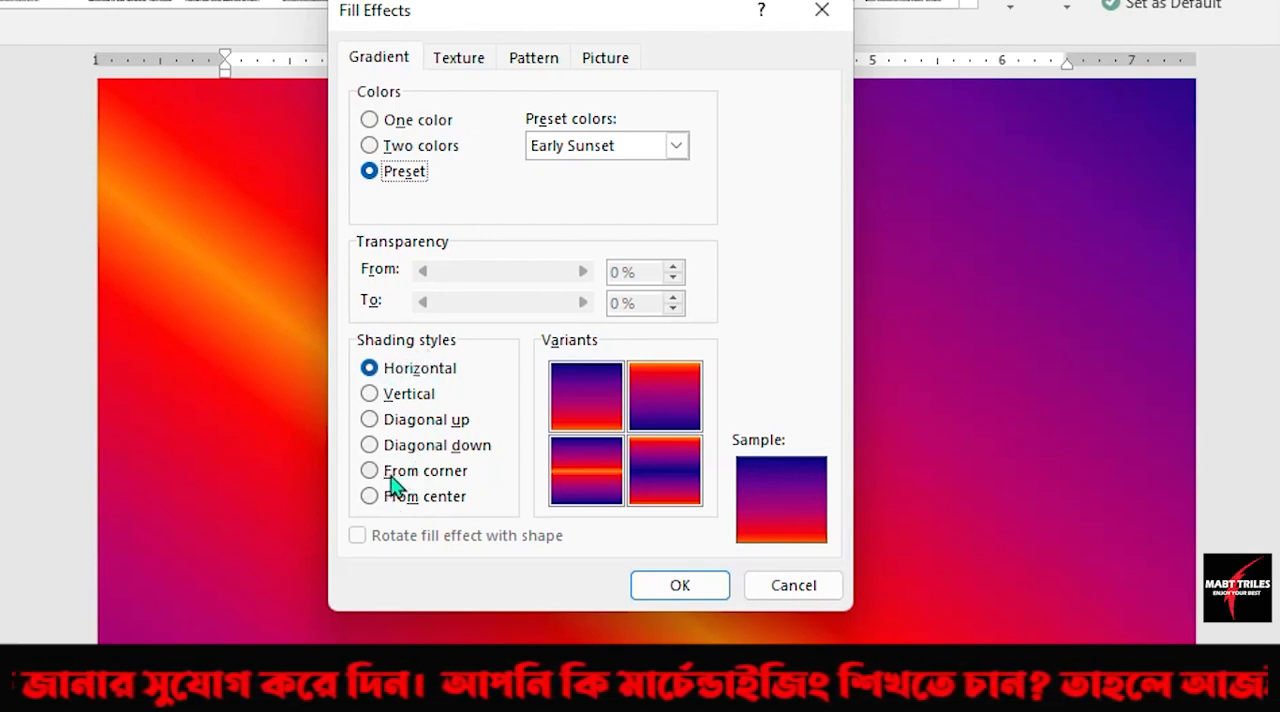
Go to the texture fills and preview several from the first two rows, including Denim and Sand.
{"action": "left_click", "coordinate": [473, 70]}
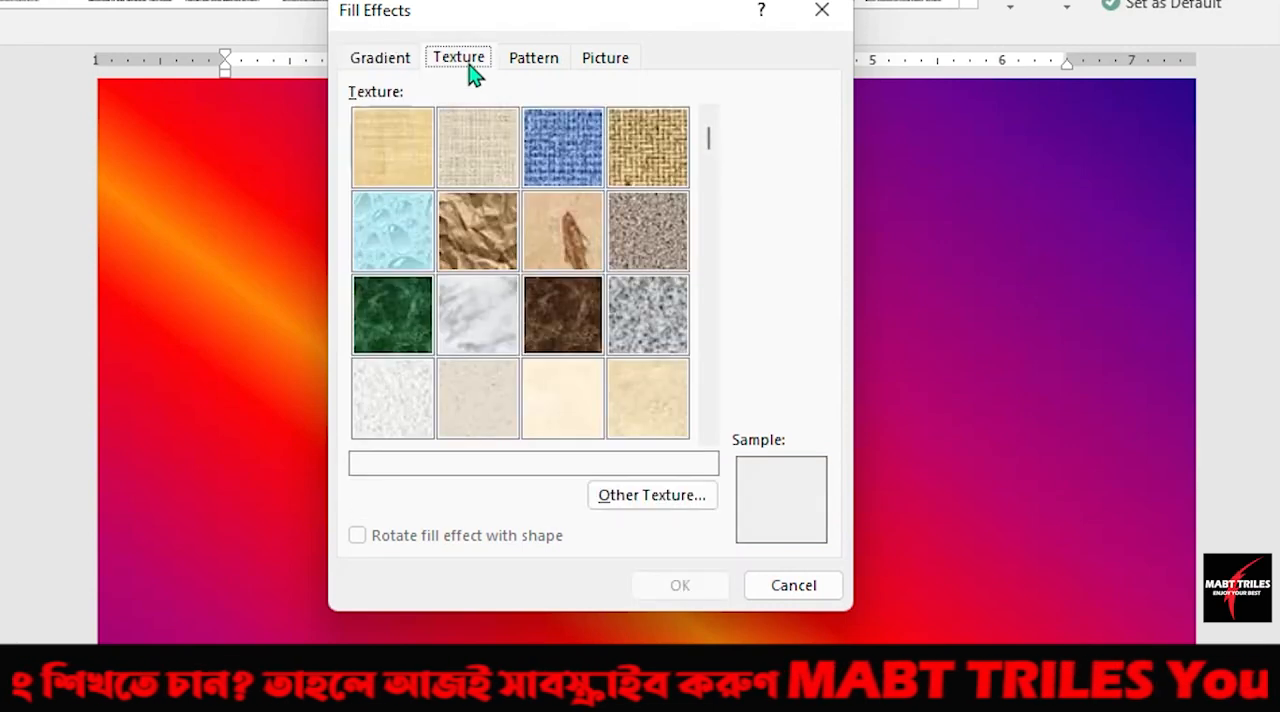
{"action": "left_click", "coordinate": [420, 162]}
{"action": "left_click", "coordinate": [480, 162]}
{"action": "left_click", "coordinate": [537, 162]}
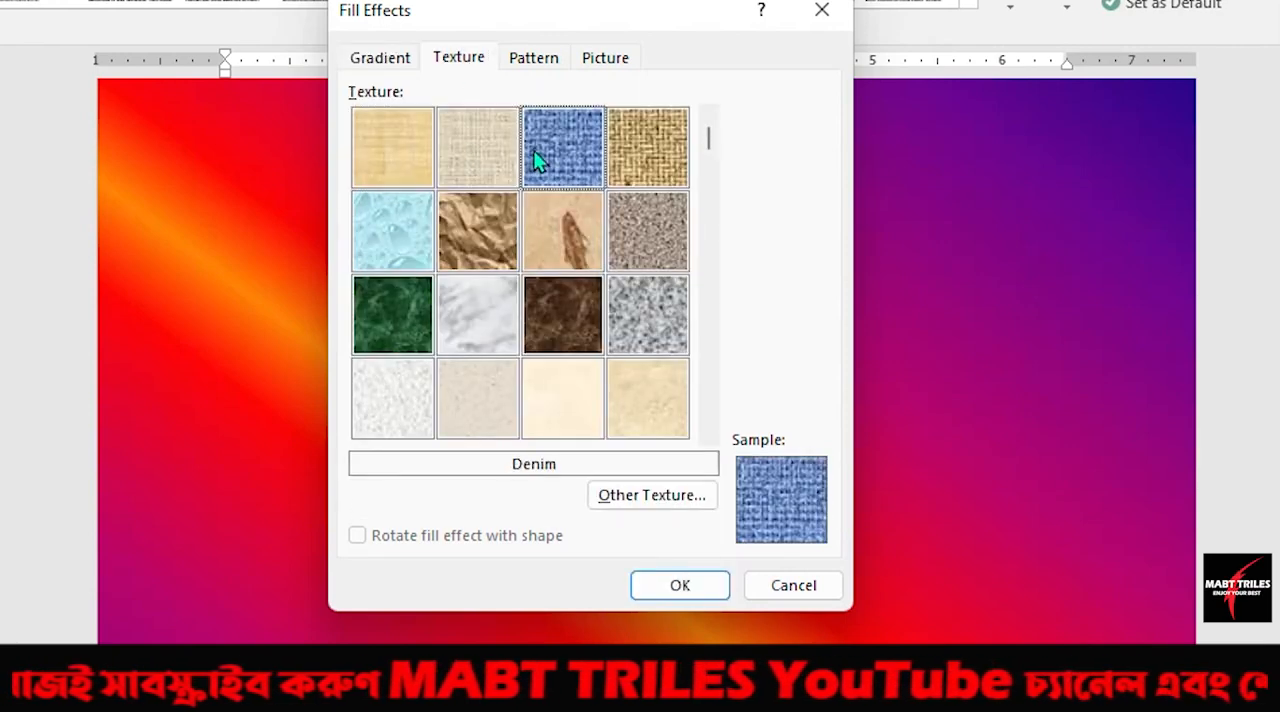
{"action": "left_click", "coordinate": [627, 155]}
{"action": "left_click", "coordinate": [616, 262]}
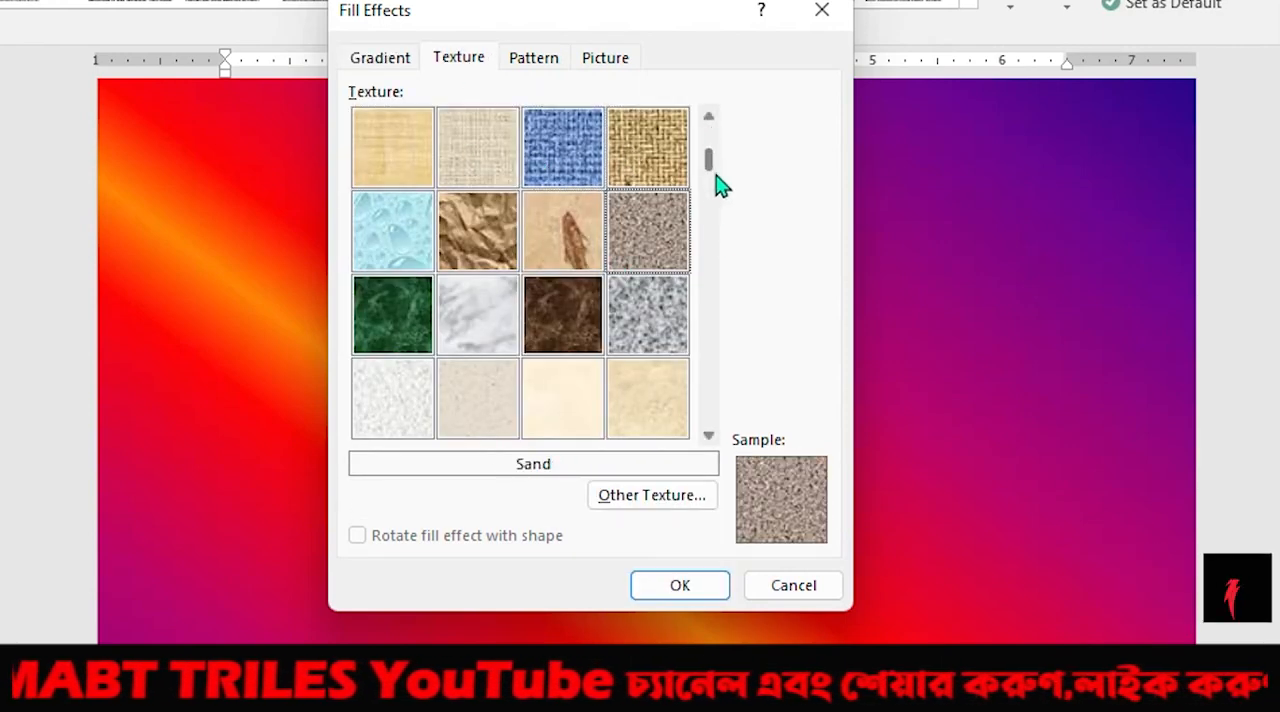
Preview further textures in the gallery, including Brown marble, Green marble and Stationery.
{"action": "scroll", "coordinate": [716, 200], "scroll_direction": "down", "scroll_amount": 1}
{"action": "left_click", "coordinate": [567, 228]}
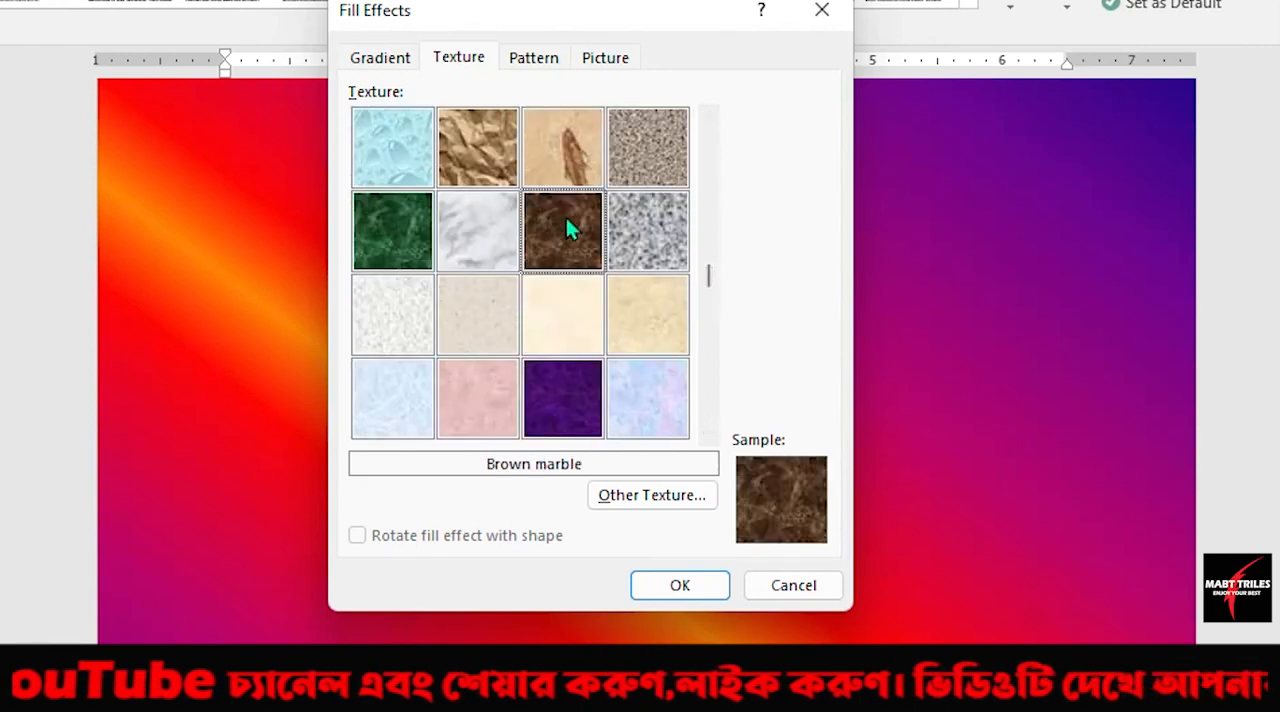
{"action": "left_click", "coordinate": [636, 250]}
{"action": "left_click", "coordinate": [412, 232]}
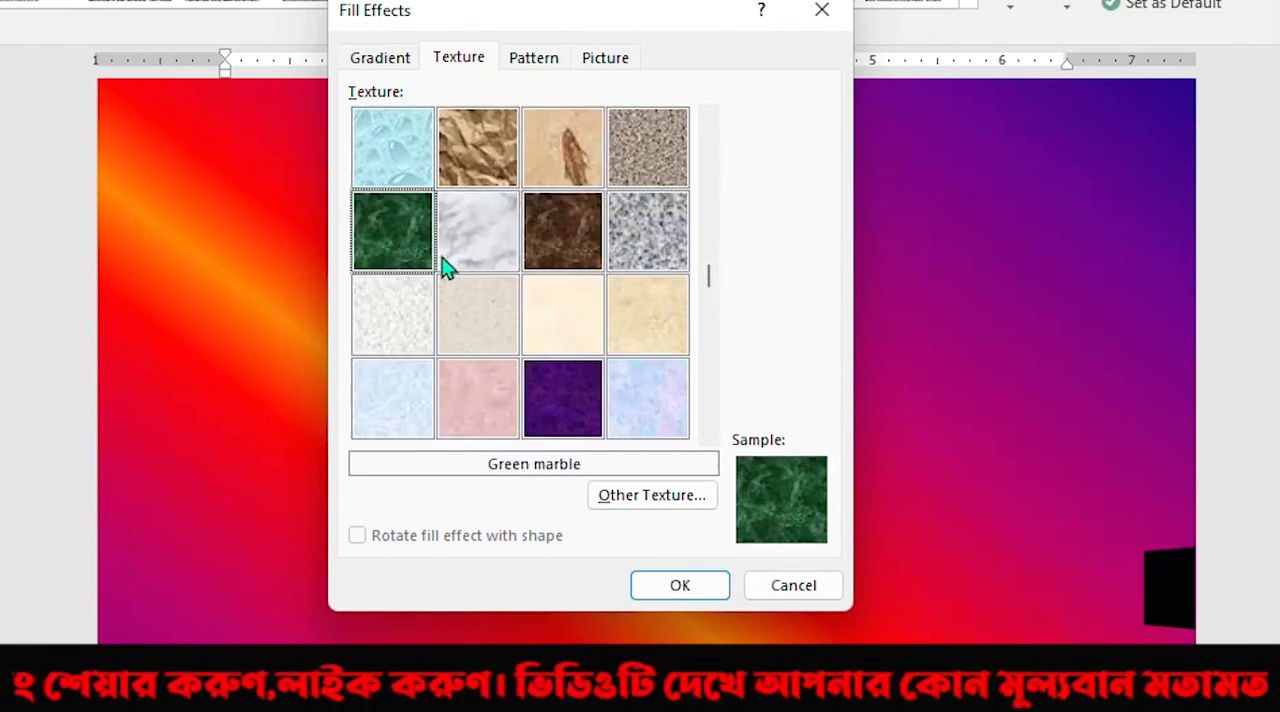
{"action": "left_click", "coordinate": [598, 318]}
{"action": "left_click", "coordinate": [672, 330]}
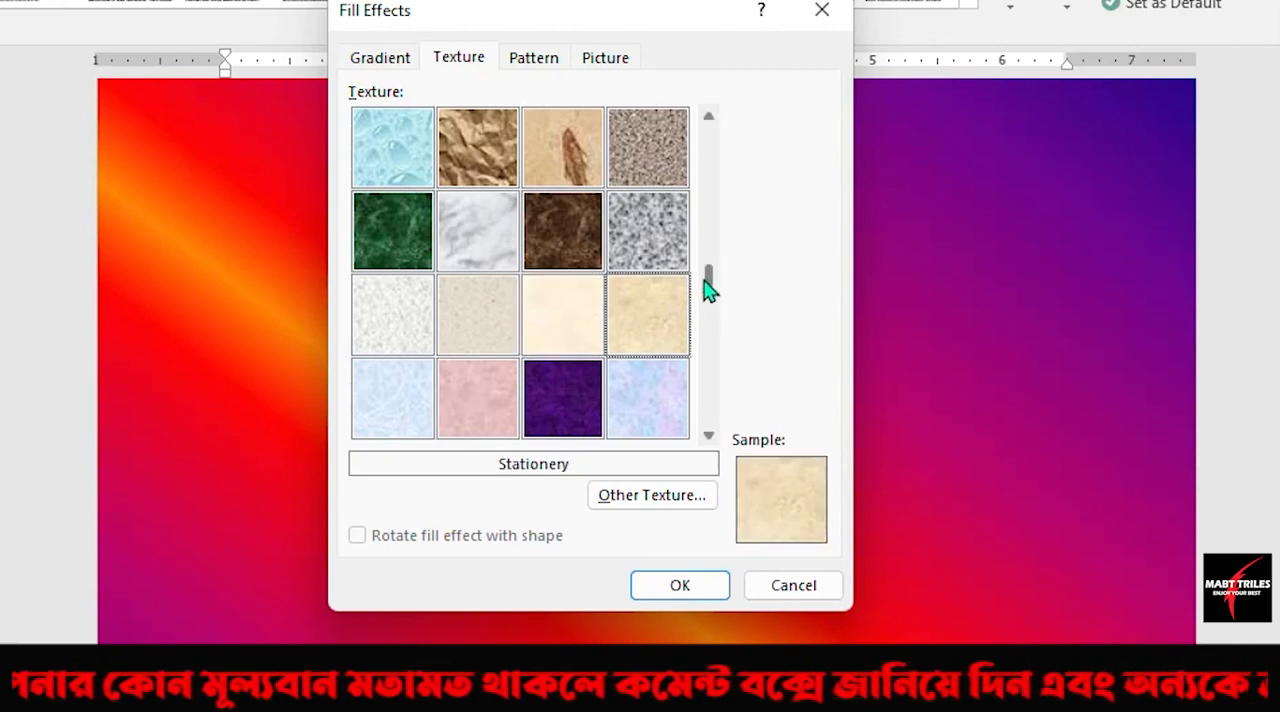
Preview the Paper bag texture, and apply Green marble to the page.
{"action": "left_click", "coordinate": [483, 176]}
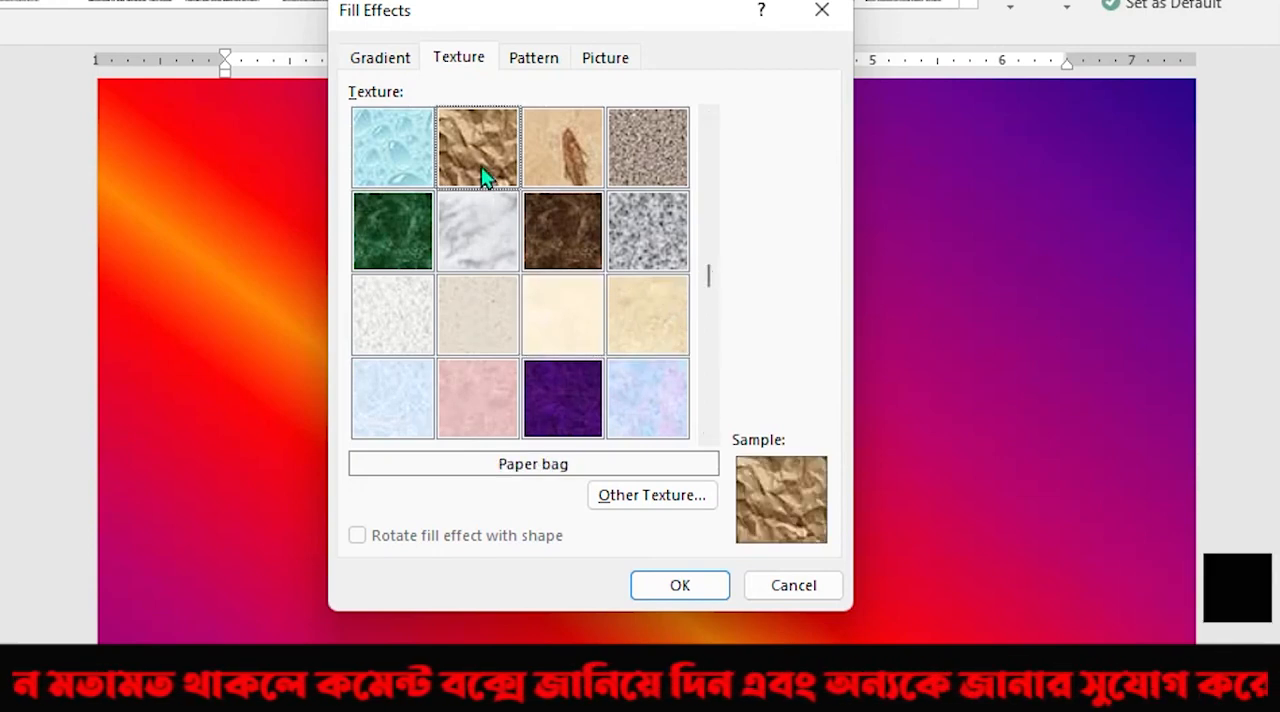
{"action": "left_click", "coordinate": [370, 243]}
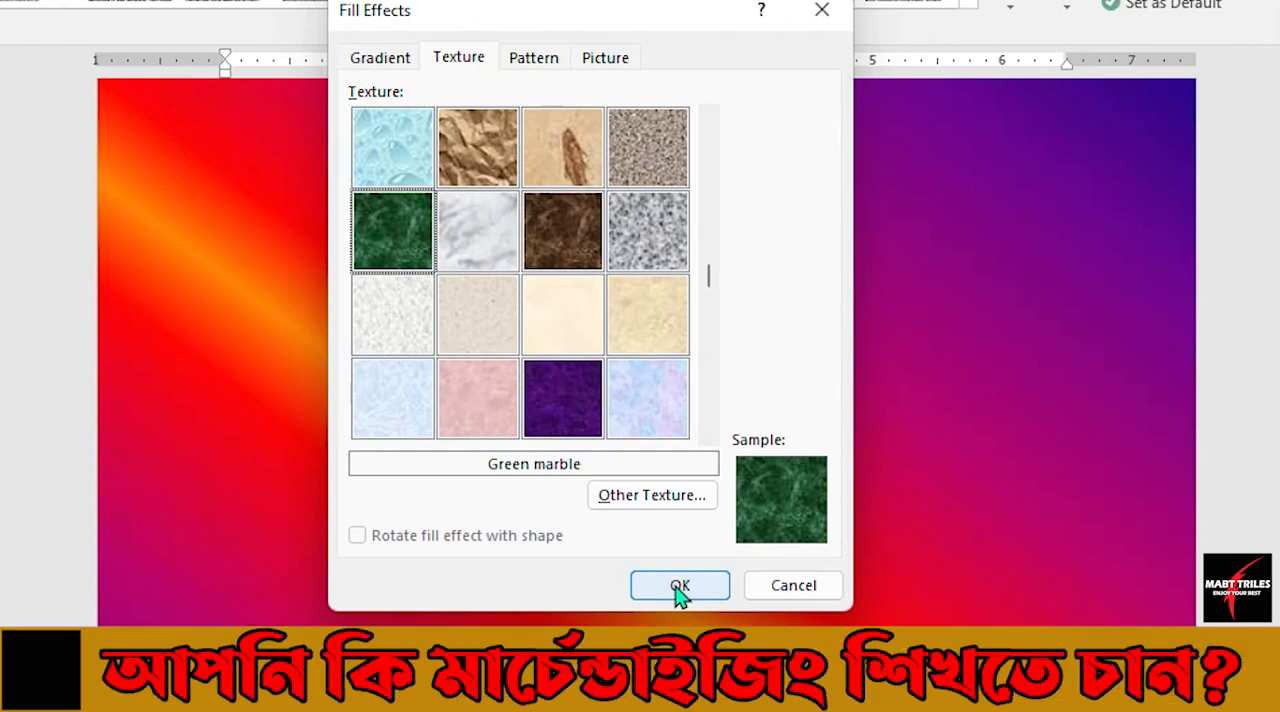
{"action": "left_click", "coordinate": [679, 586]}
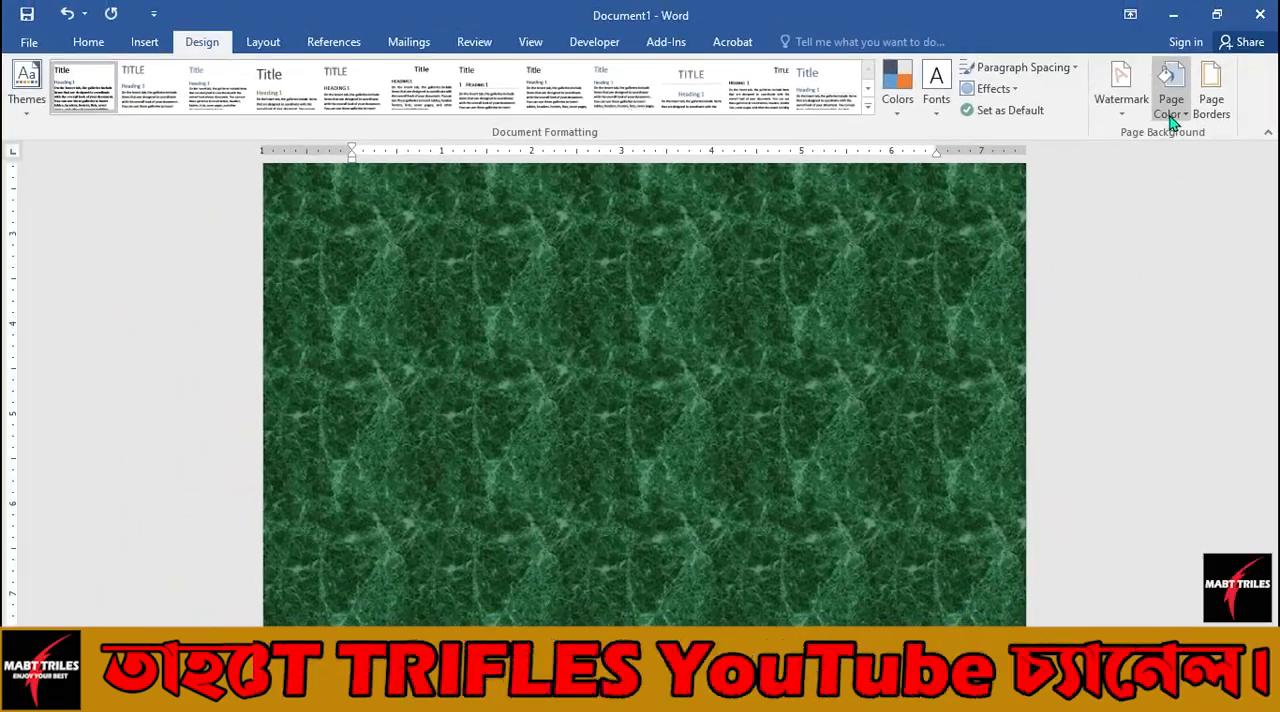
Reopen the page color's Fill Effects and browse the computer's files for another texture.
{"action": "left_click", "coordinate": [1173, 118]}
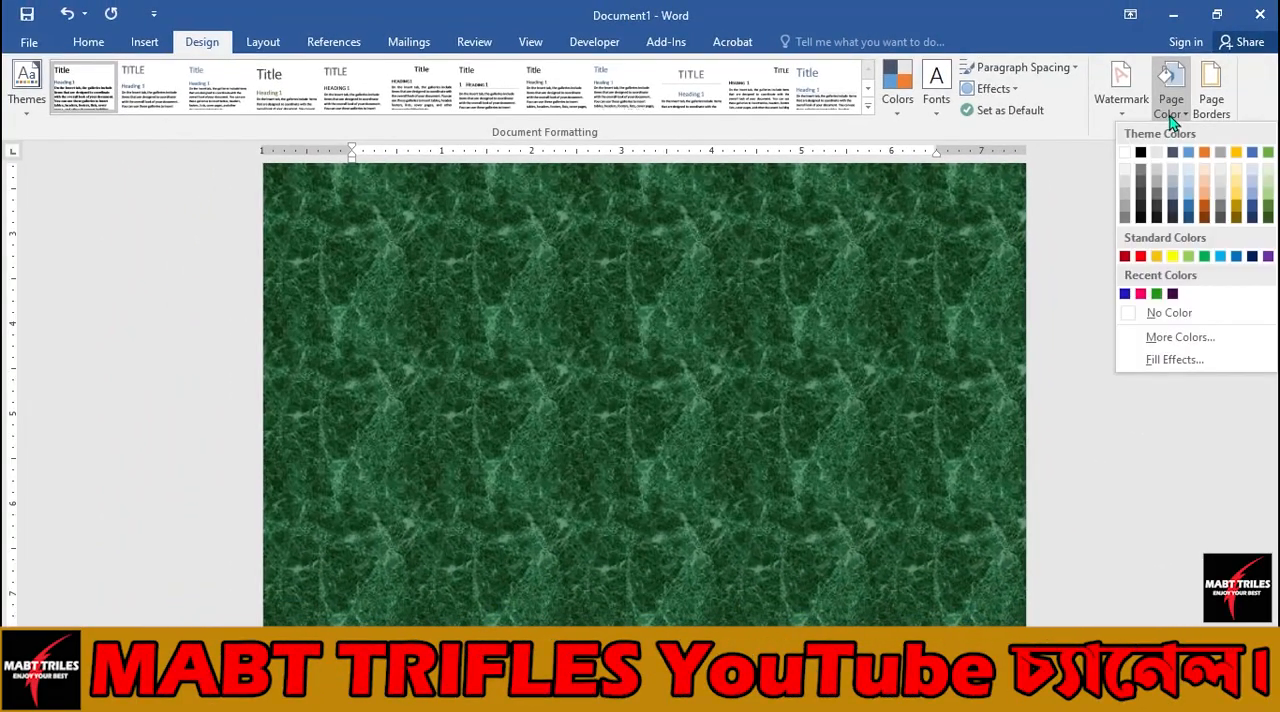
{"action": "left_click", "coordinate": [1166, 360]}
{"action": "left_click", "coordinate": [621, 456]}
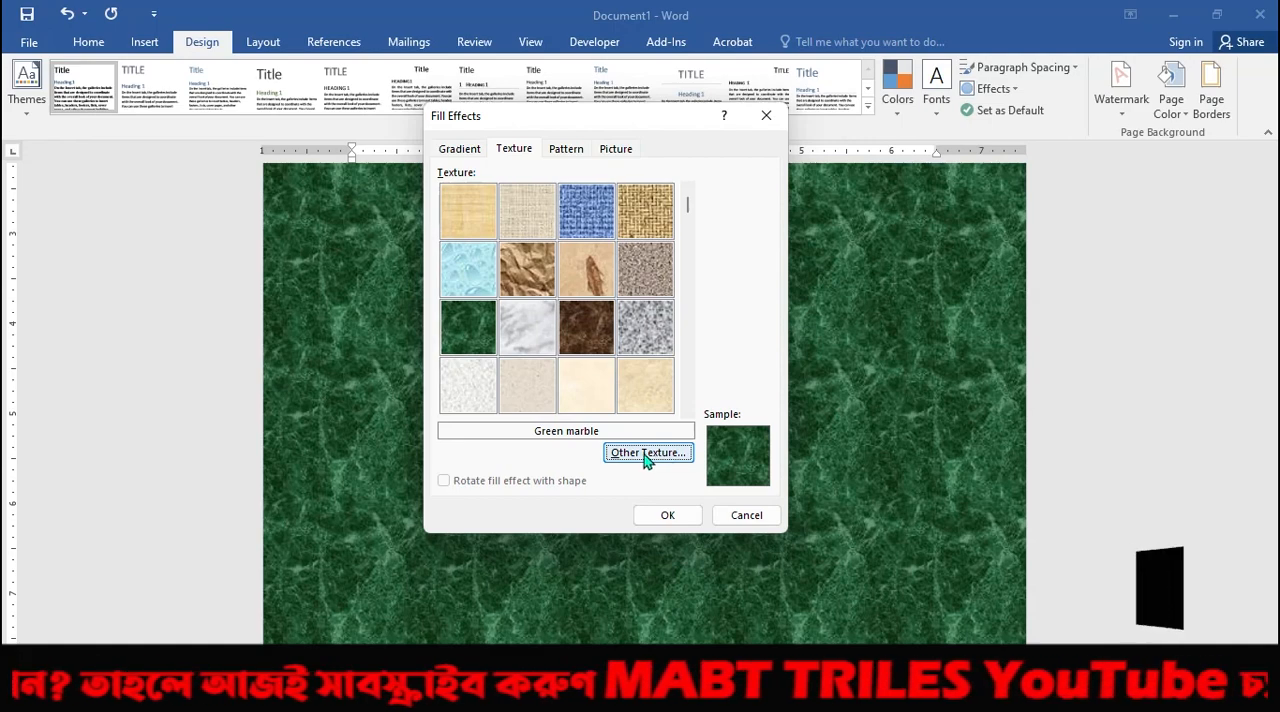
{"action": "left_click", "coordinate": [645, 457]}
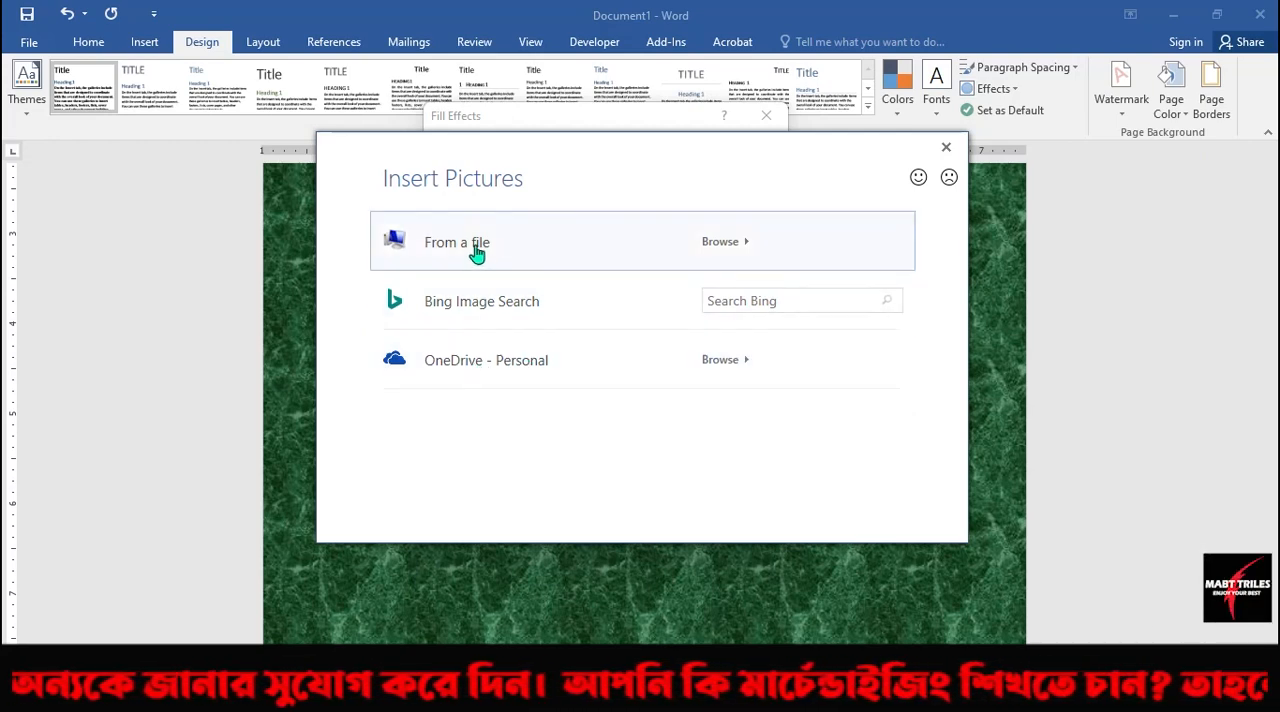
{"action": "left_click", "coordinate": [722, 244]}
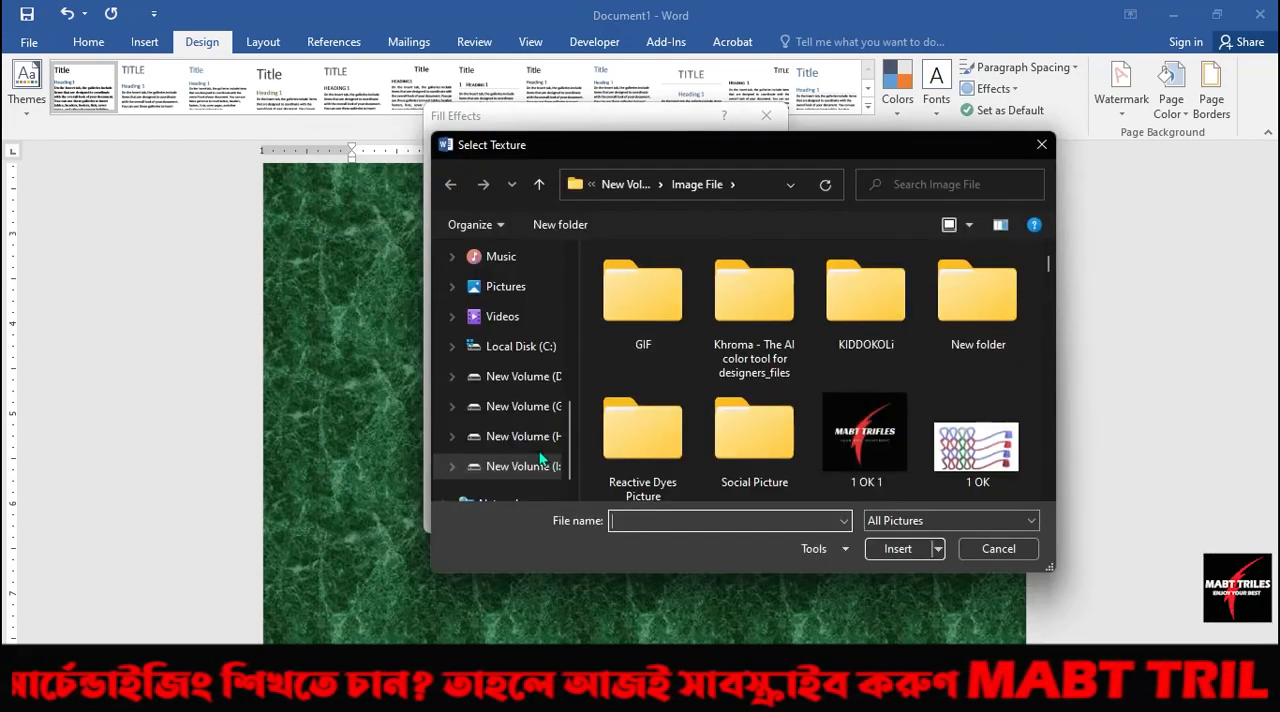
Look through the H: and I: volumes, open the Image File folder, and close the texture picker without choosing a picture.
{"action": "left_click", "coordinate": [545, 440]}
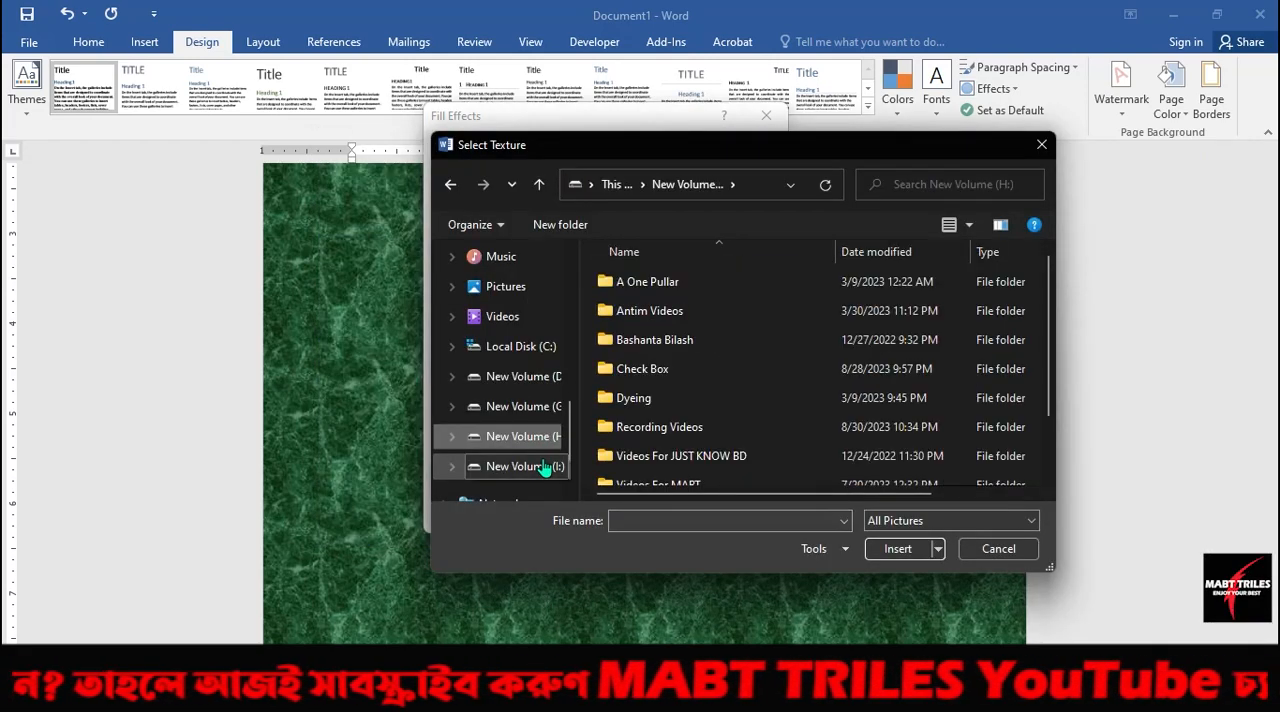
{"action": "left_click", "coordinate": [545, 468]}
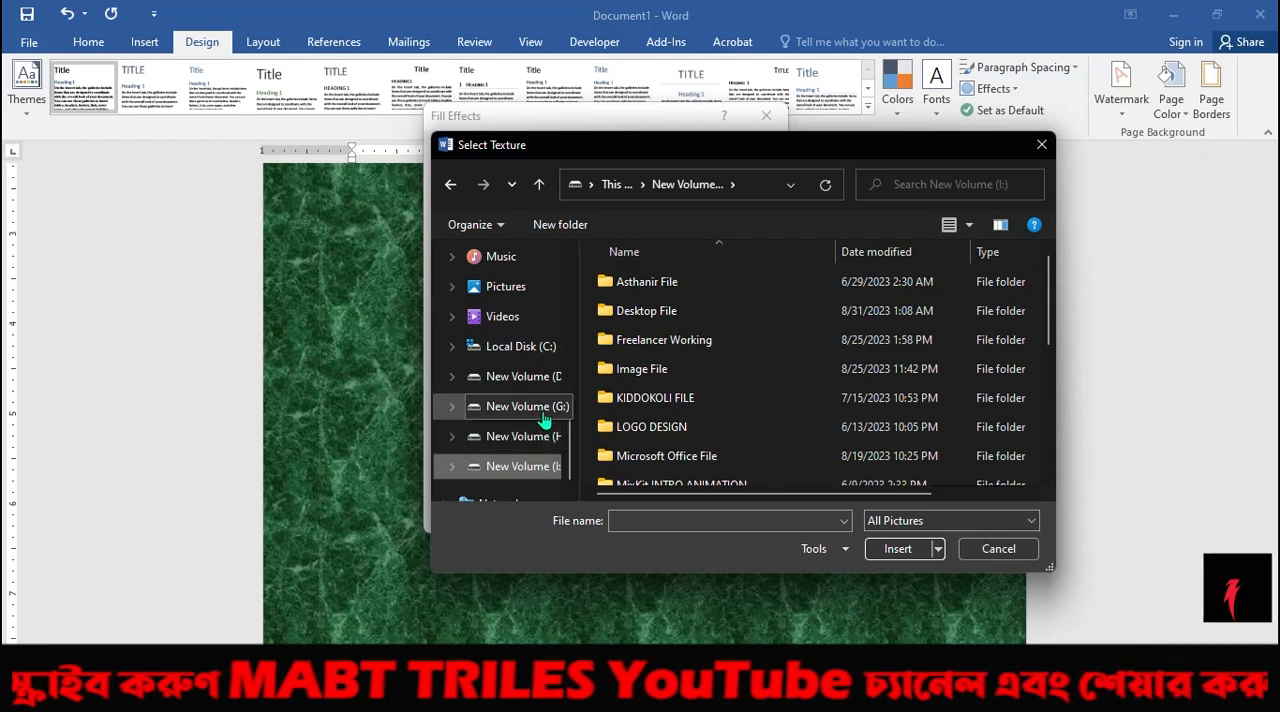
{"action": "left_click", "coordinate": [545, 420]}
{"action": "left_click", "coordinate": [490, 466]}
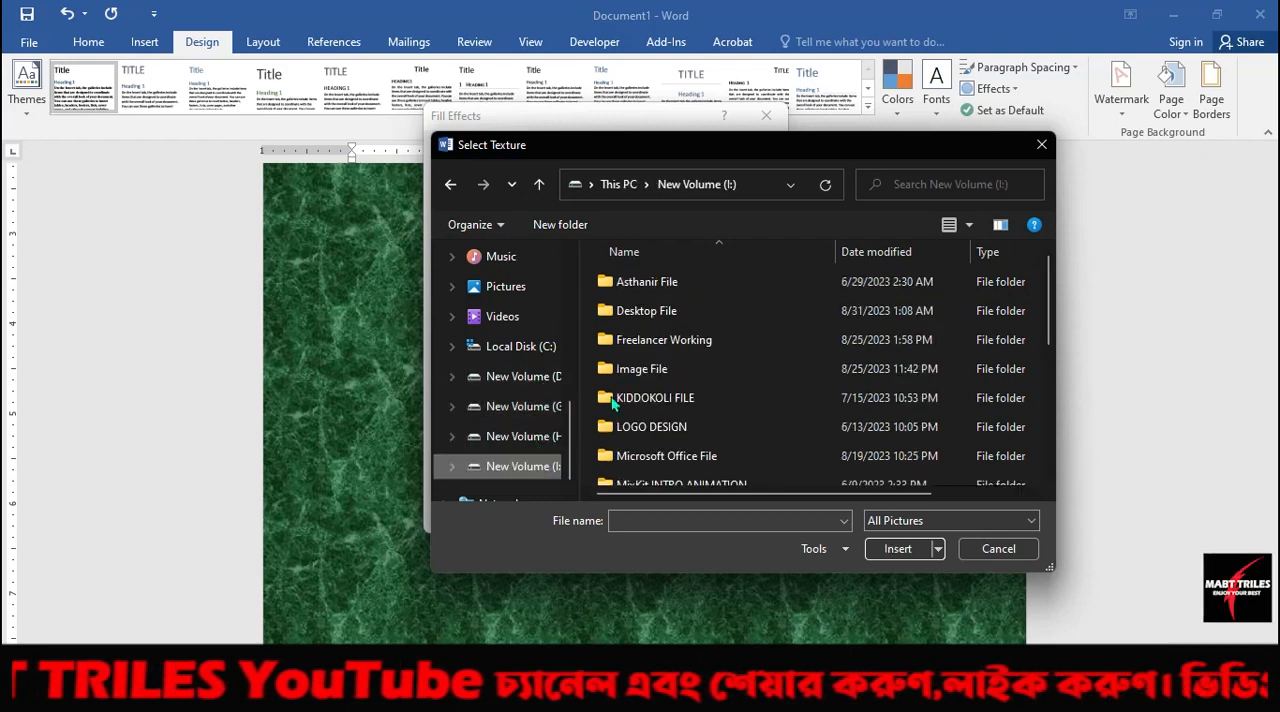
{"action": "double_click", "coordinate": [686, 372]}
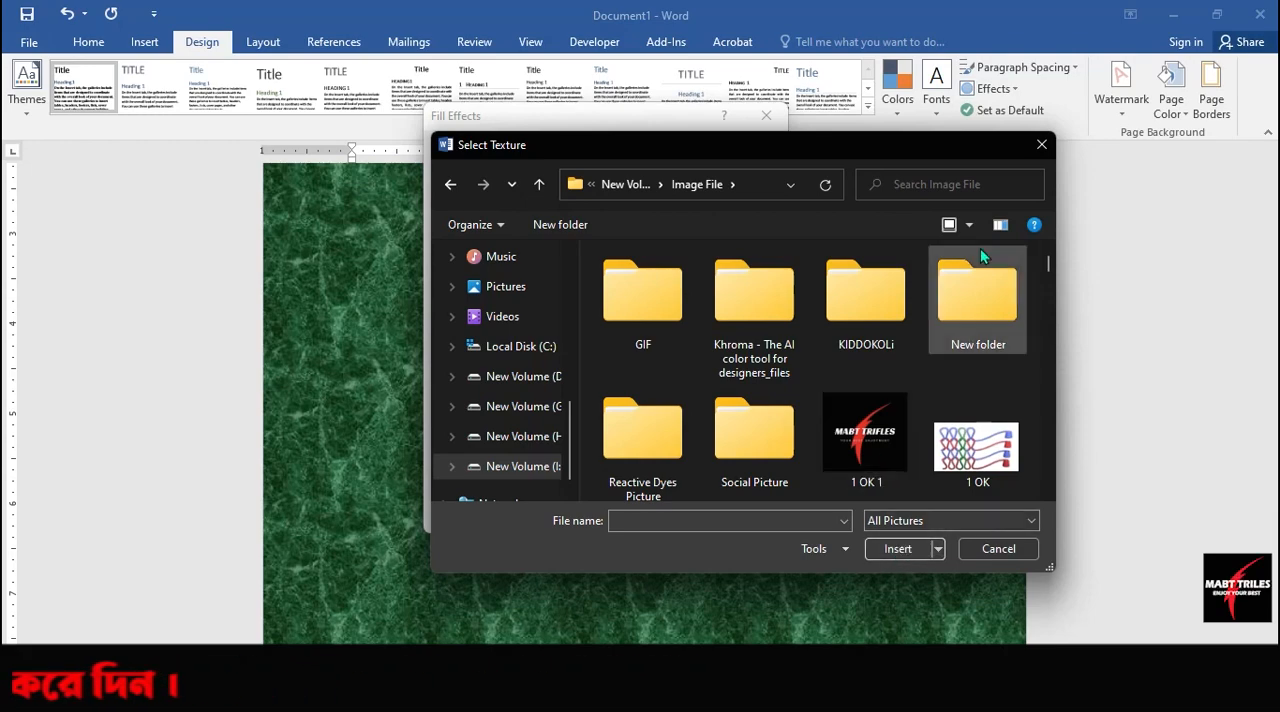
{"action": "left_click", "coordinate": [1041, 144]}
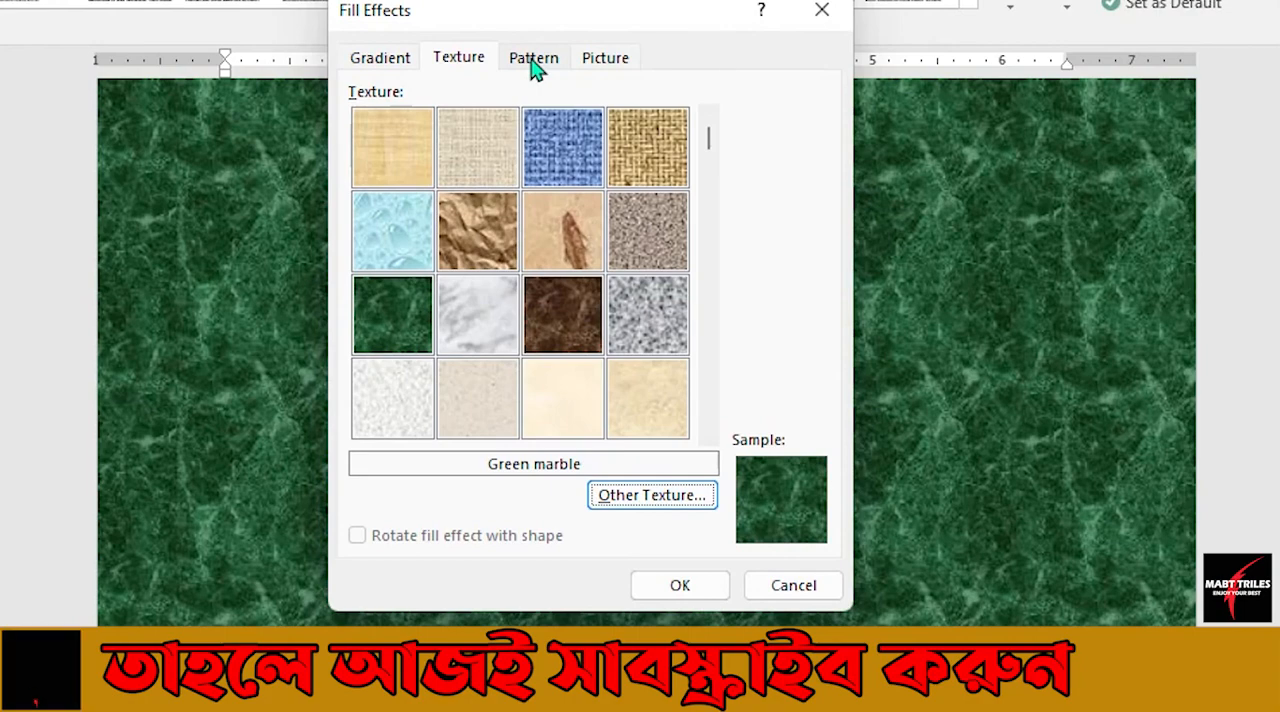
Switch to the pattern fills, try the 5% pattern, and select Dashed downward diagonal.
{"action": "left_click", "coordinate": [536, 62]}
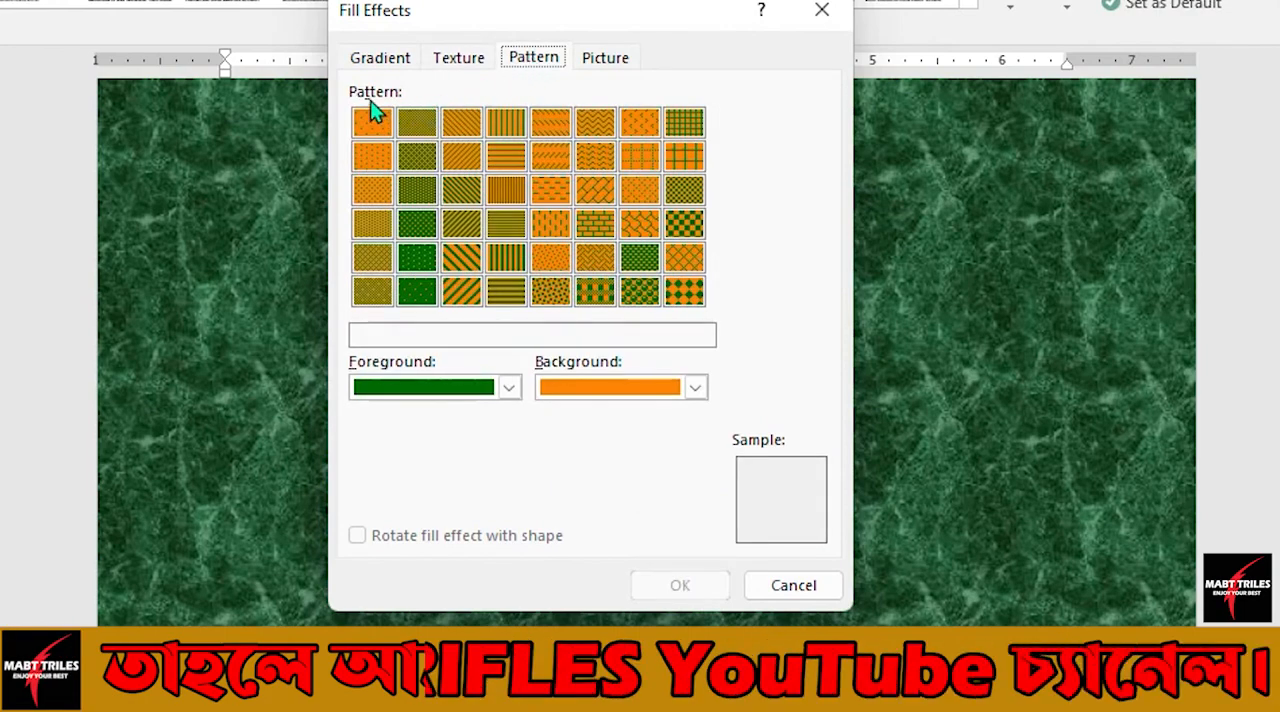
{"action": "left_click", "coordinate": [376, 126]}
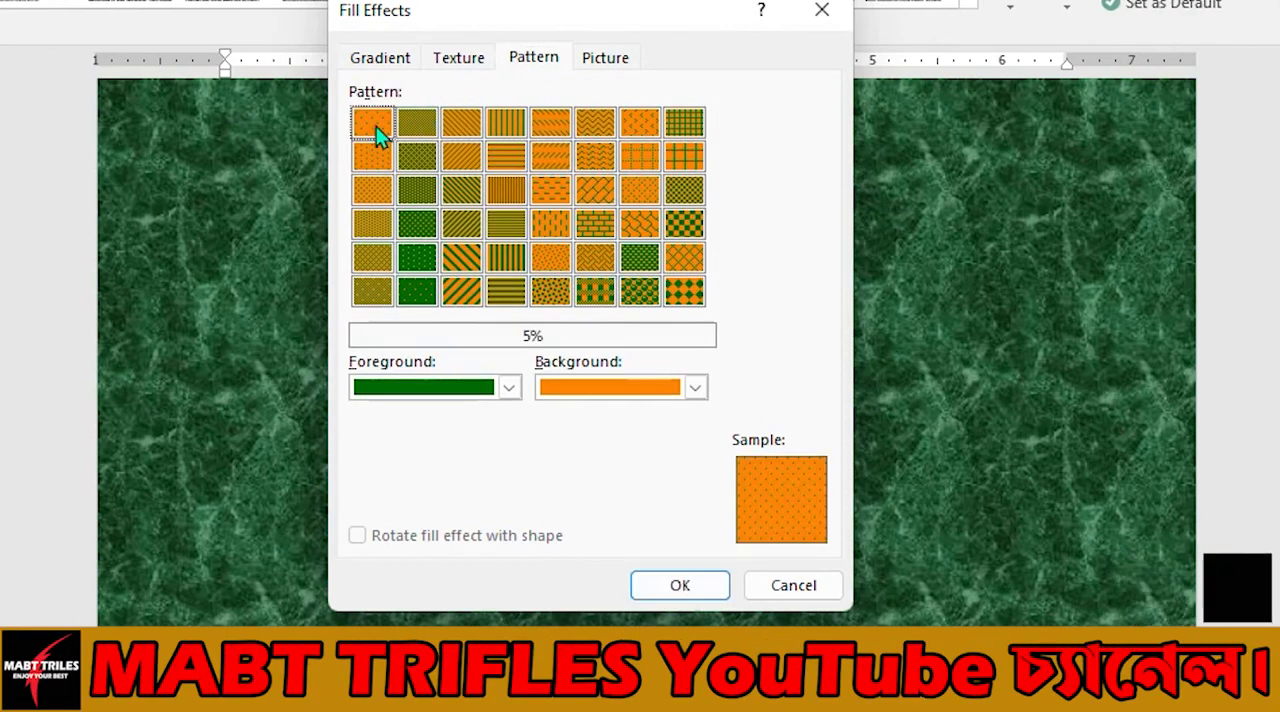
{"action": "left_click", "coordinate": [462, 126]}
{"action": "left_click", "coordinate": [537, 128]}
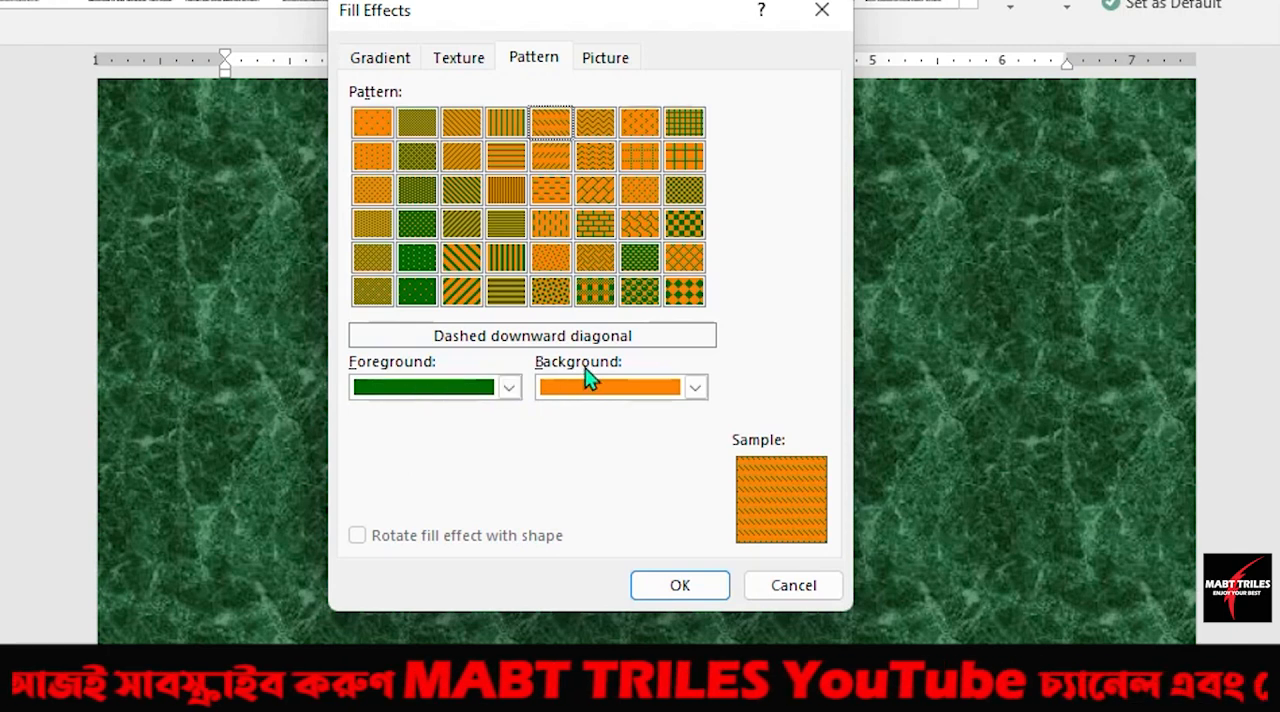
Set the pattern's foreground to standard green and its background to standard red.
{"action": "left_click", "coordinate": [509, 387]}
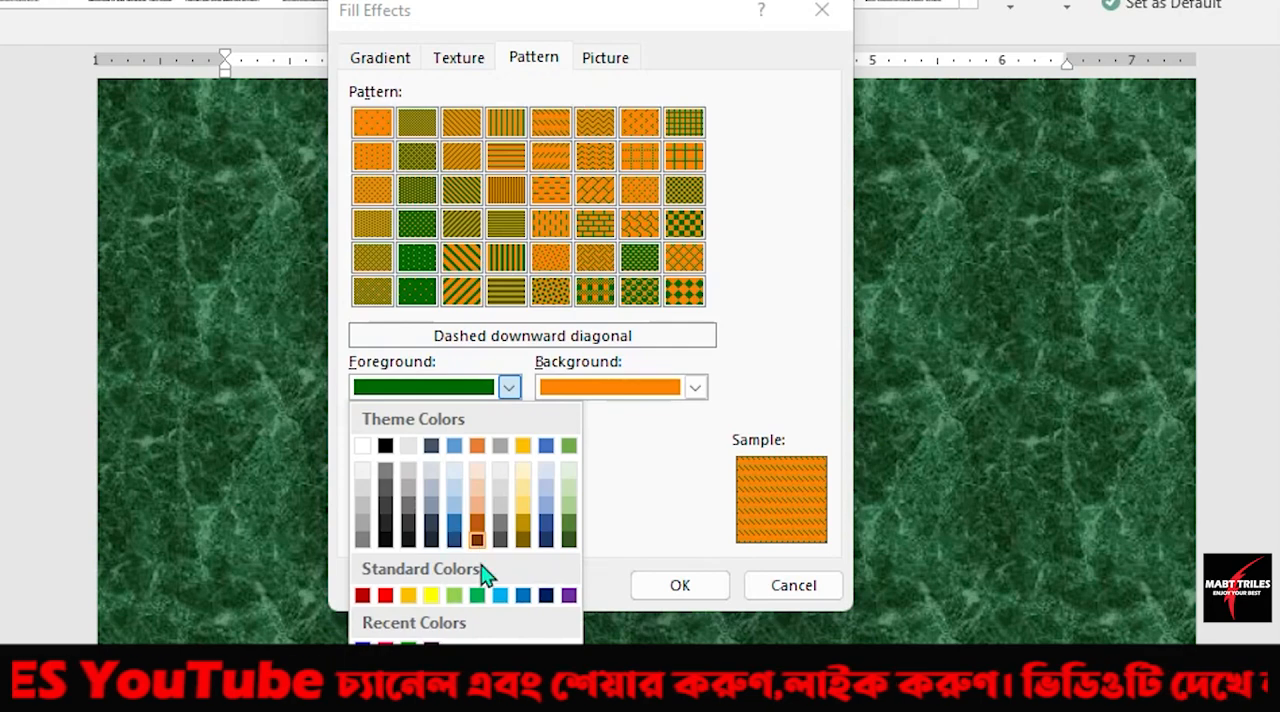
{"action": "left_click", "coordinate": [477, 595]}
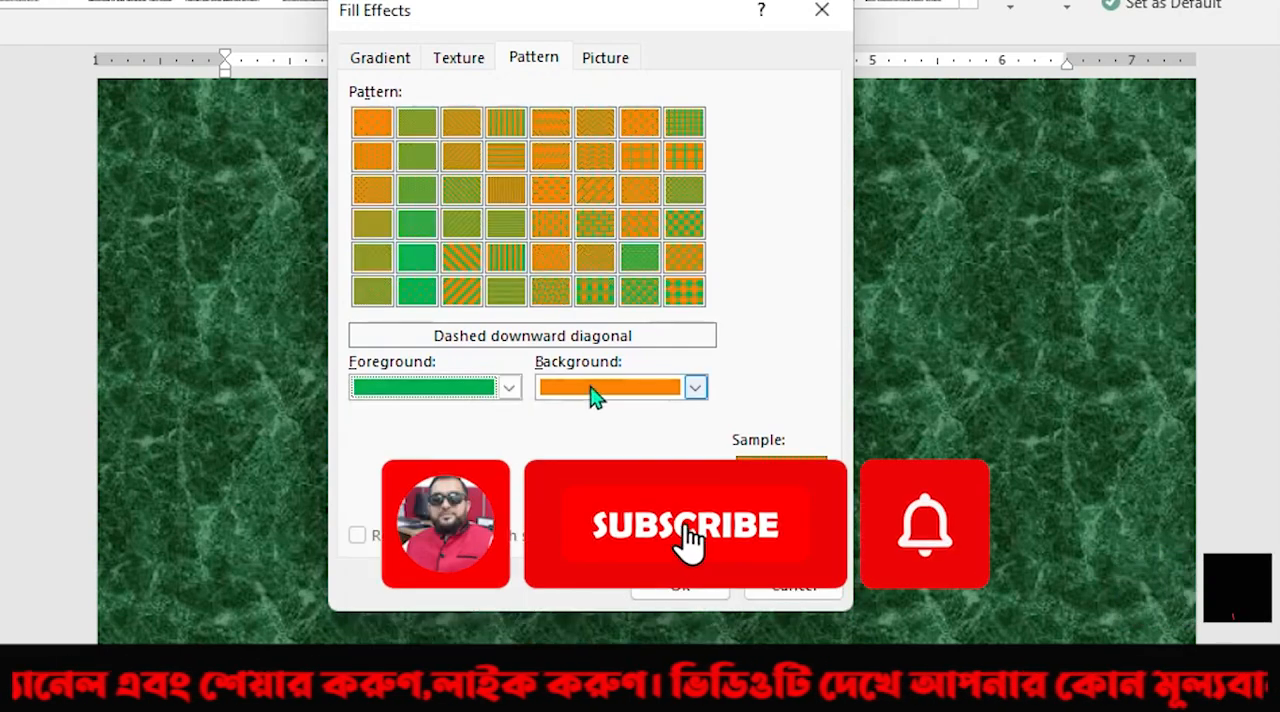
{"action": "left_click", "coordinate": [695, 388]}
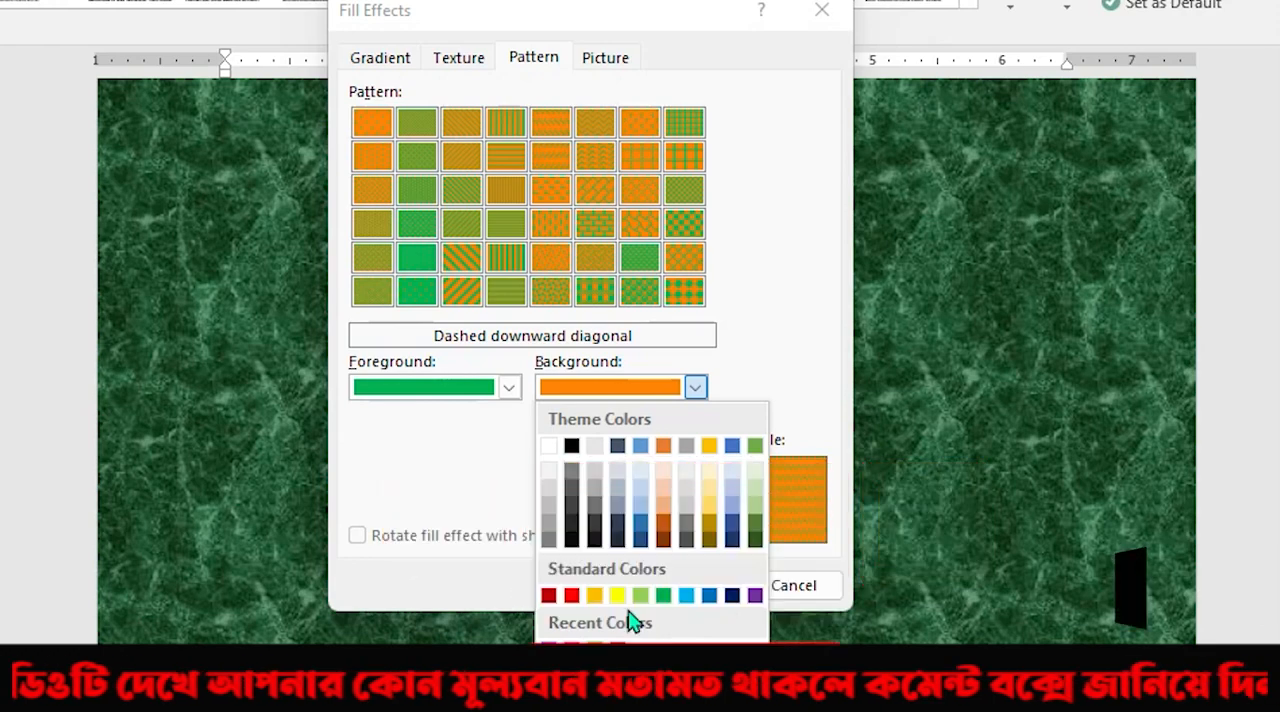
{"action": "left_click", "coordinate": [571, 596]}
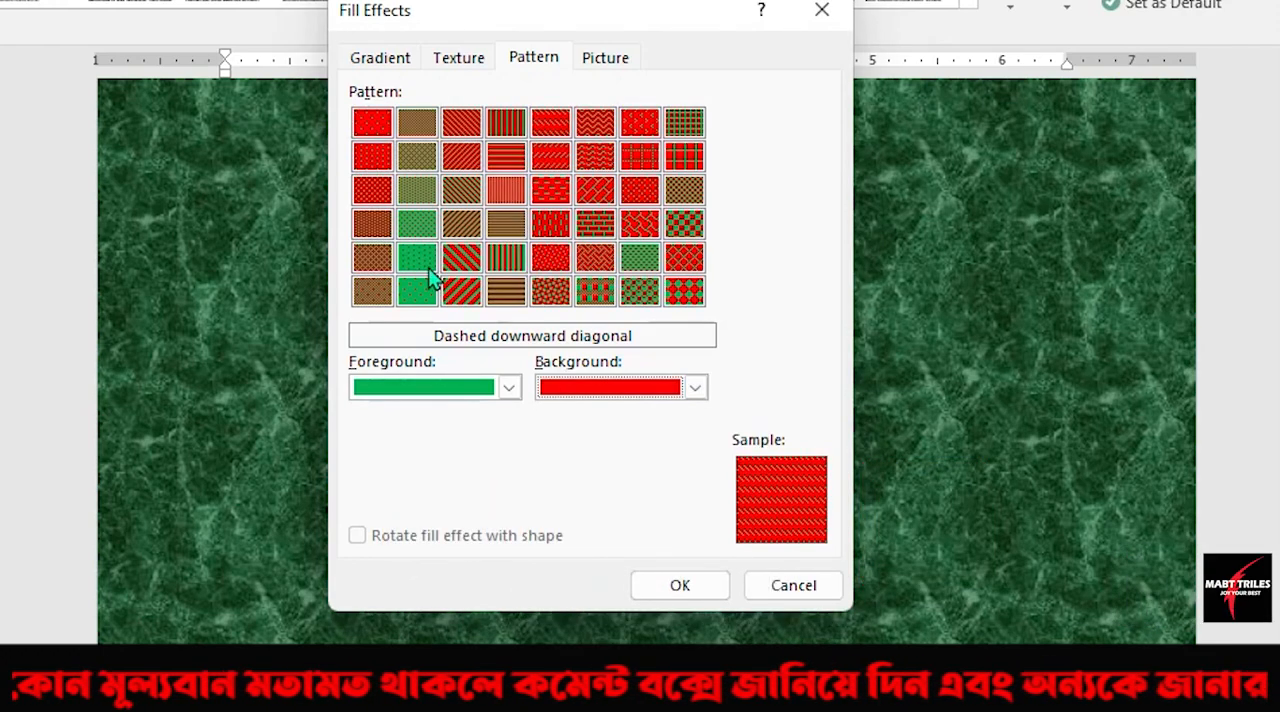
Preview the Dashed vertical, Large checker board and Outlined diamond patterns, and apply Dashed horizontal to the page.
{"action": "left_click", "coordinate": [464, 262]}
{"action": "left_click", "coordinate": [548, 228]}
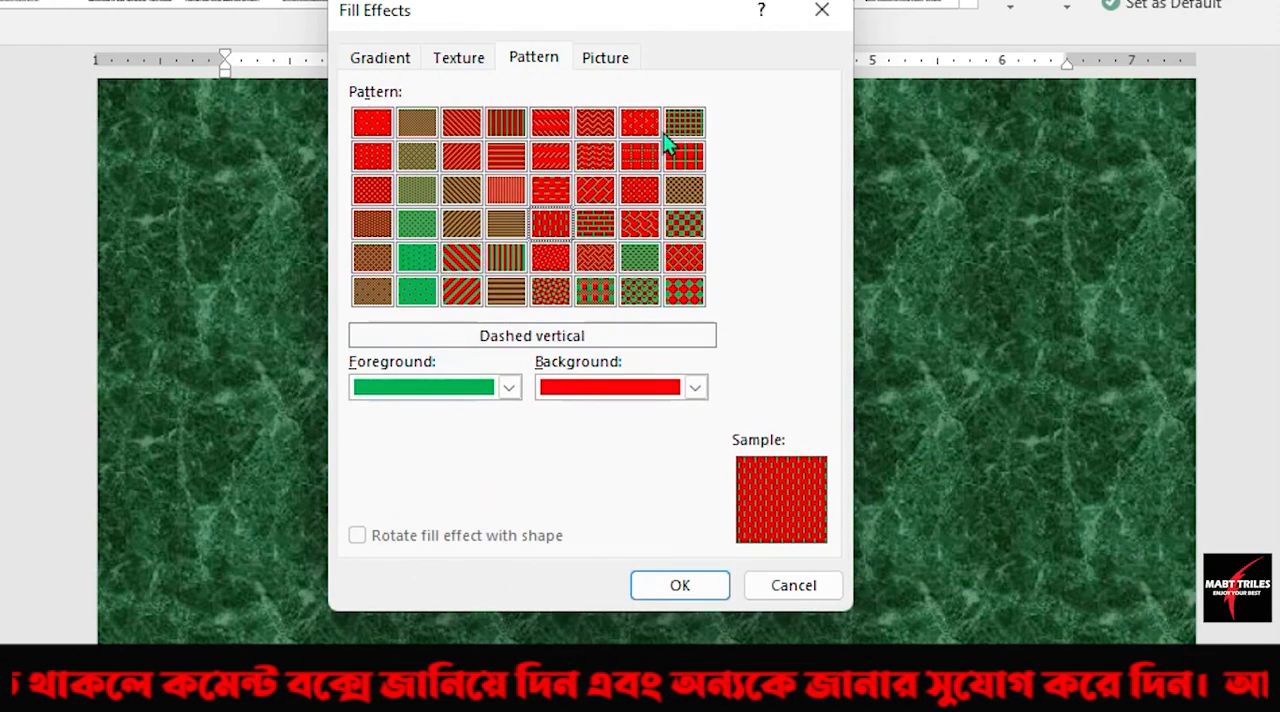
{"action": "left_click", "coordinate": [686, 223]}
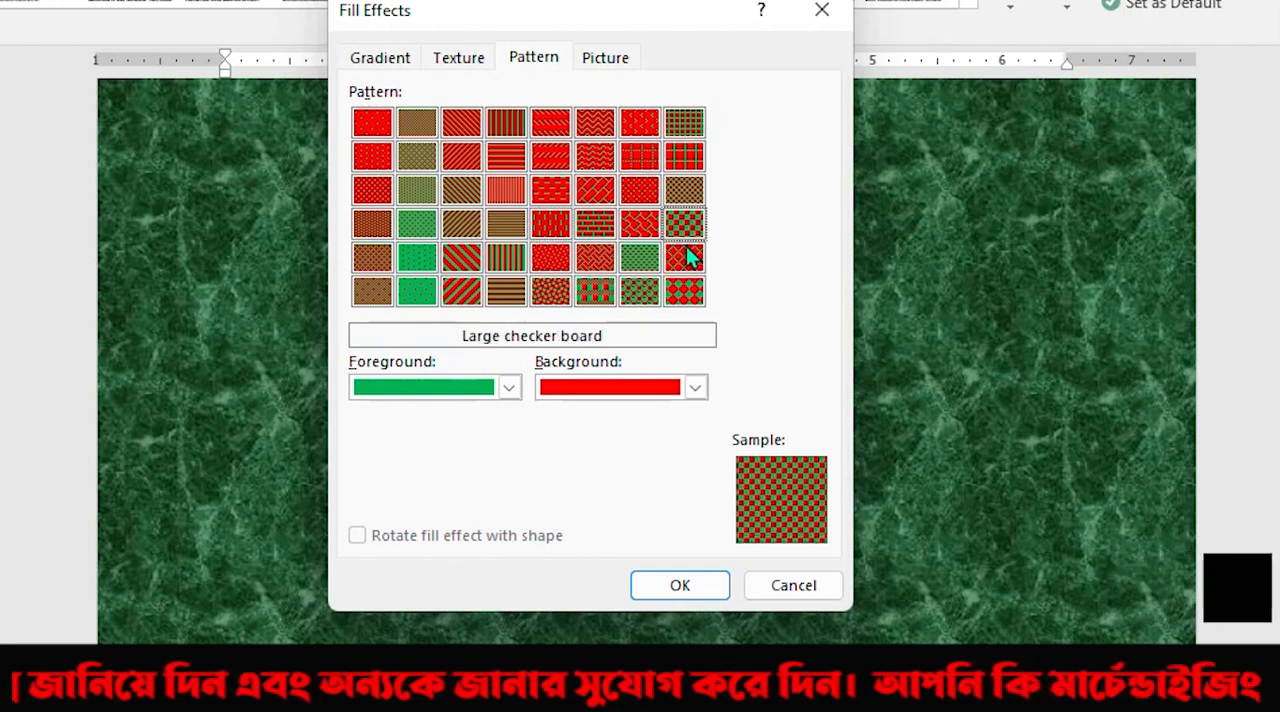
{"action": "left_click", "coordinate": [686, 256]}
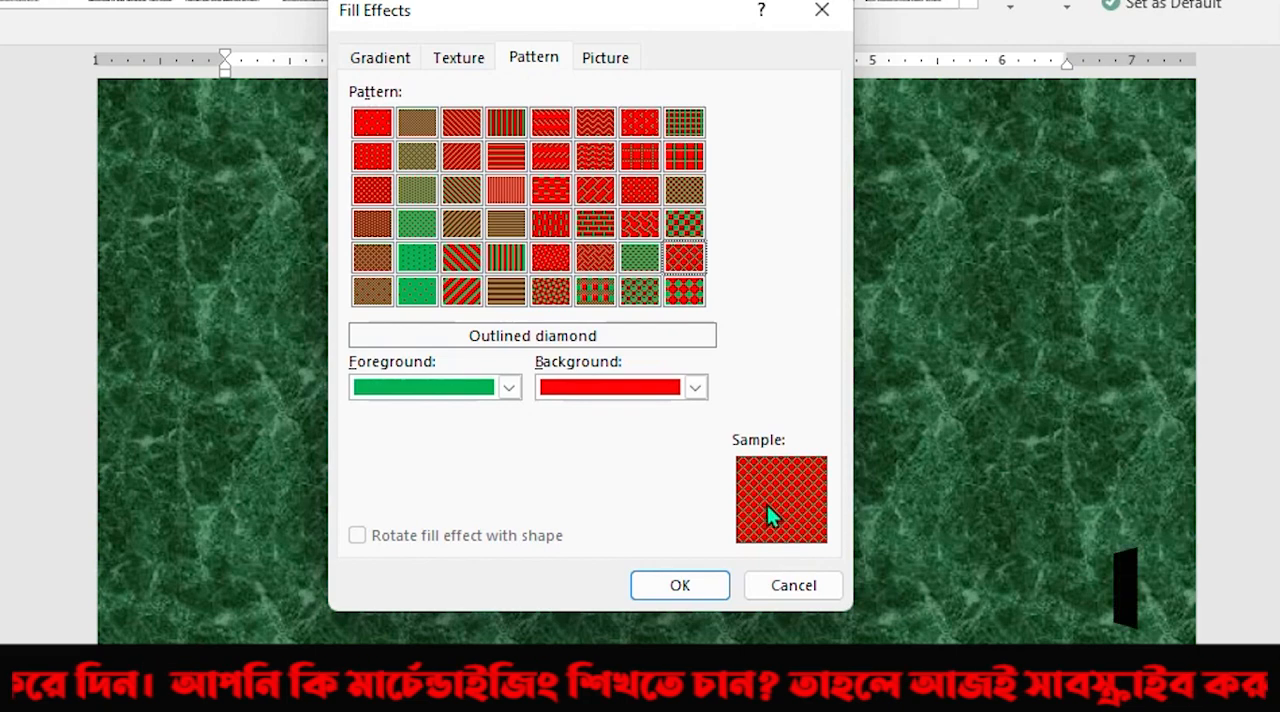
{"action": "left_click", "coordinate": [558, 194]}
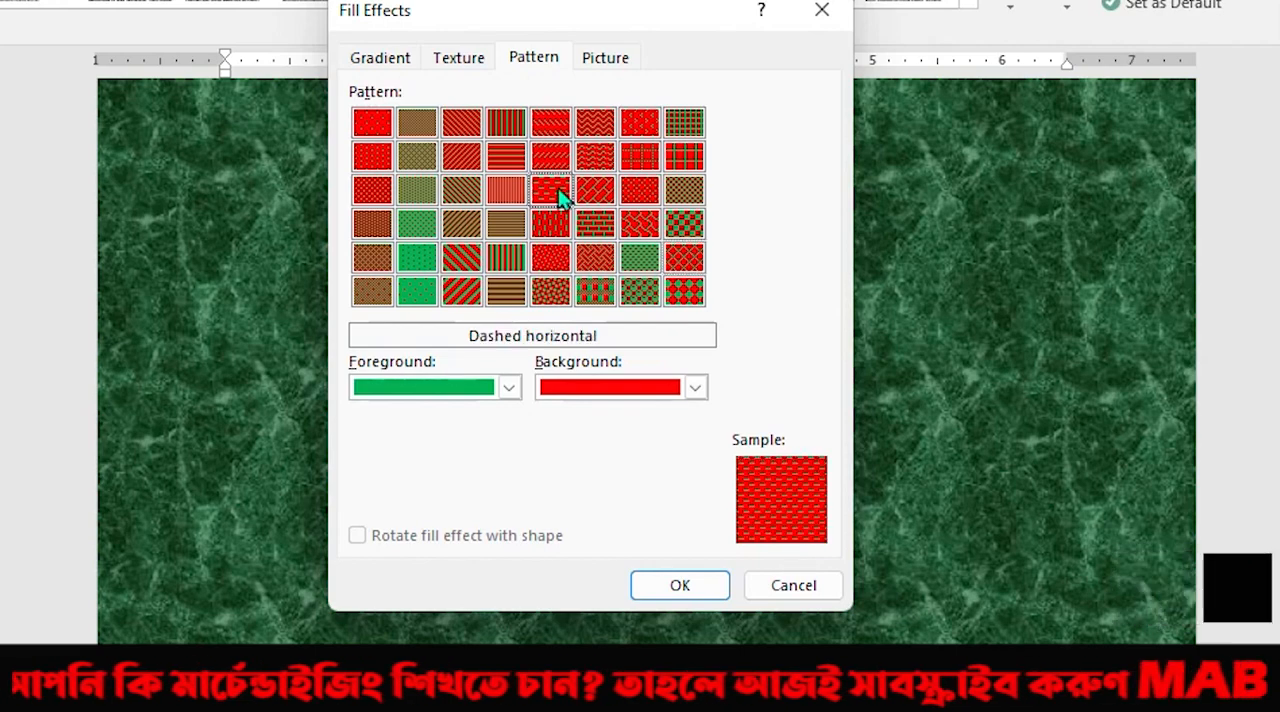
{"action": "left_click", "coordinate": [672, 586]}
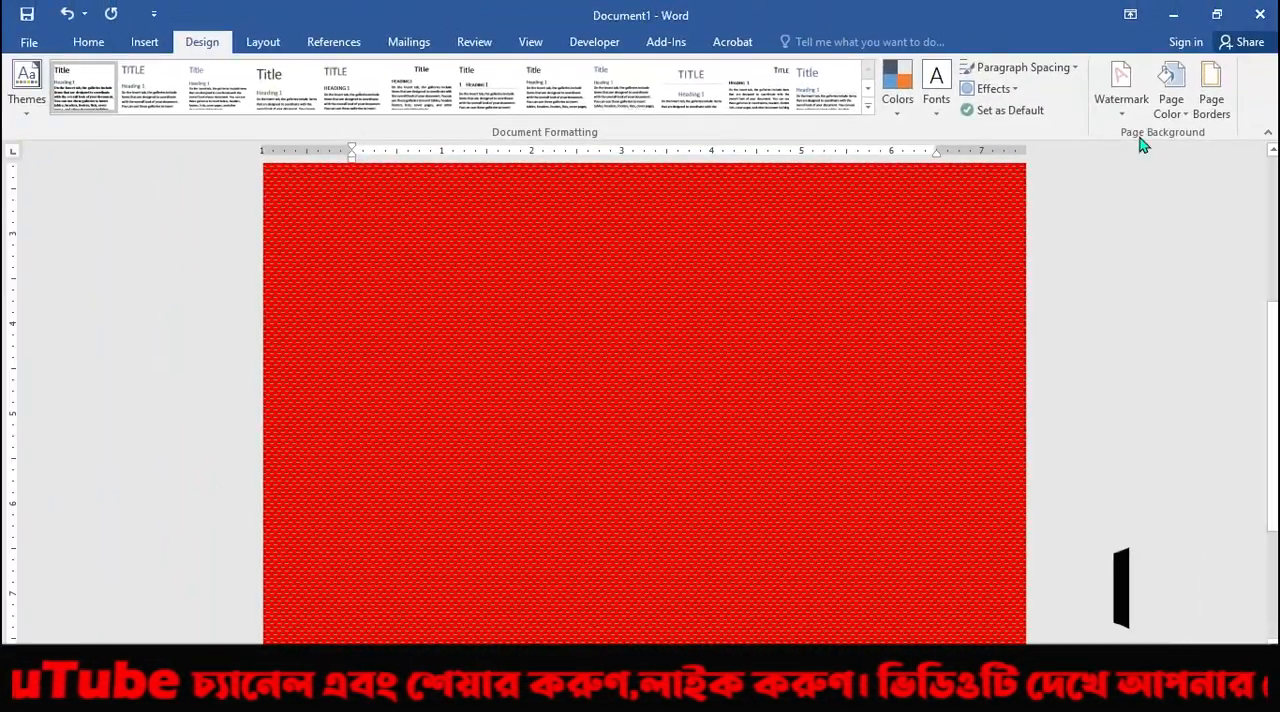
Open the picture fill effects for the page color and start browsing for a picture from a file.
{"action": "left_click", "coordinate": [1172, 112]}
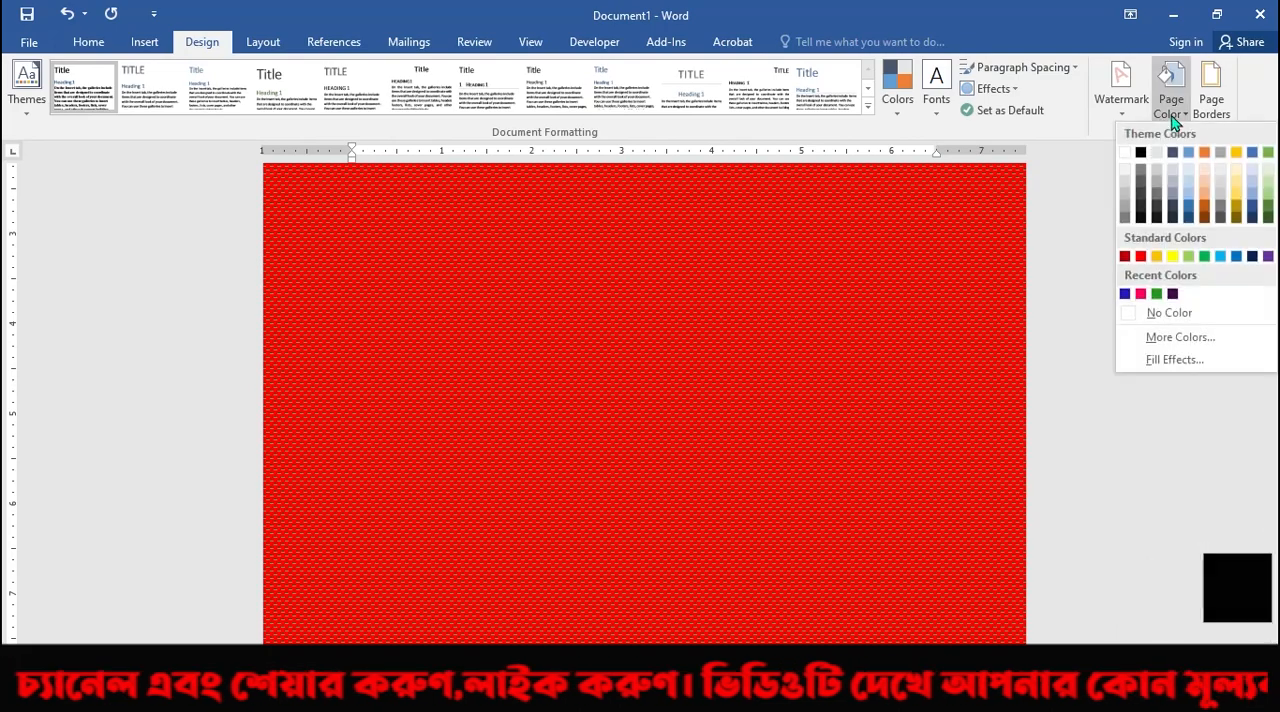
{"action": "left_click", "coordinate": [1170, 360]}
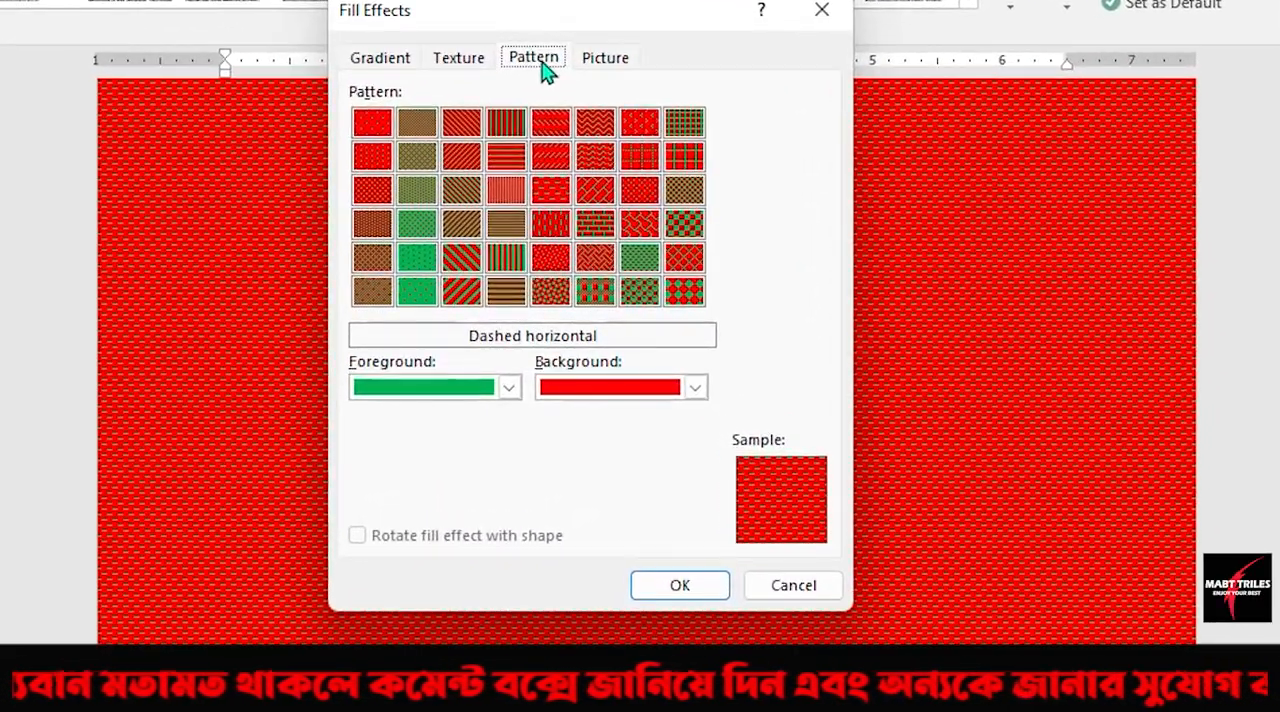
{"action": "left_click", "coordinate": [606, 58]}
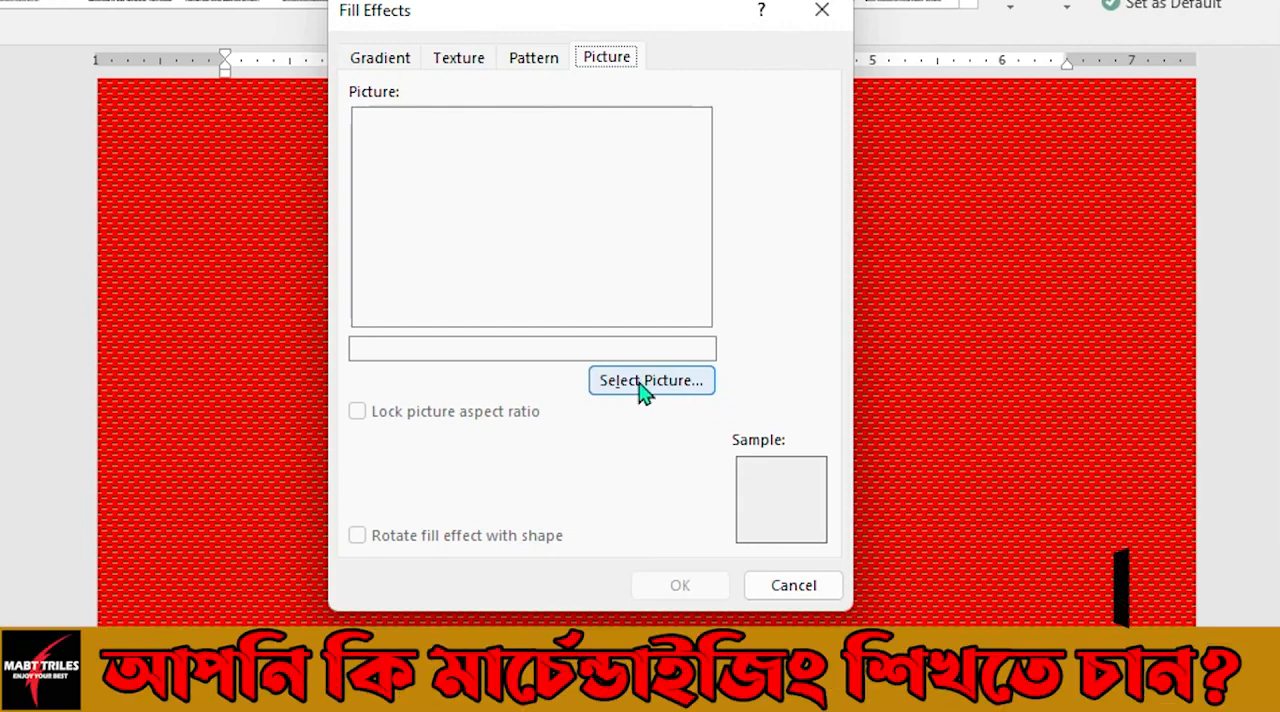
{"action": "left_click", "coordinate": [643, 388]}
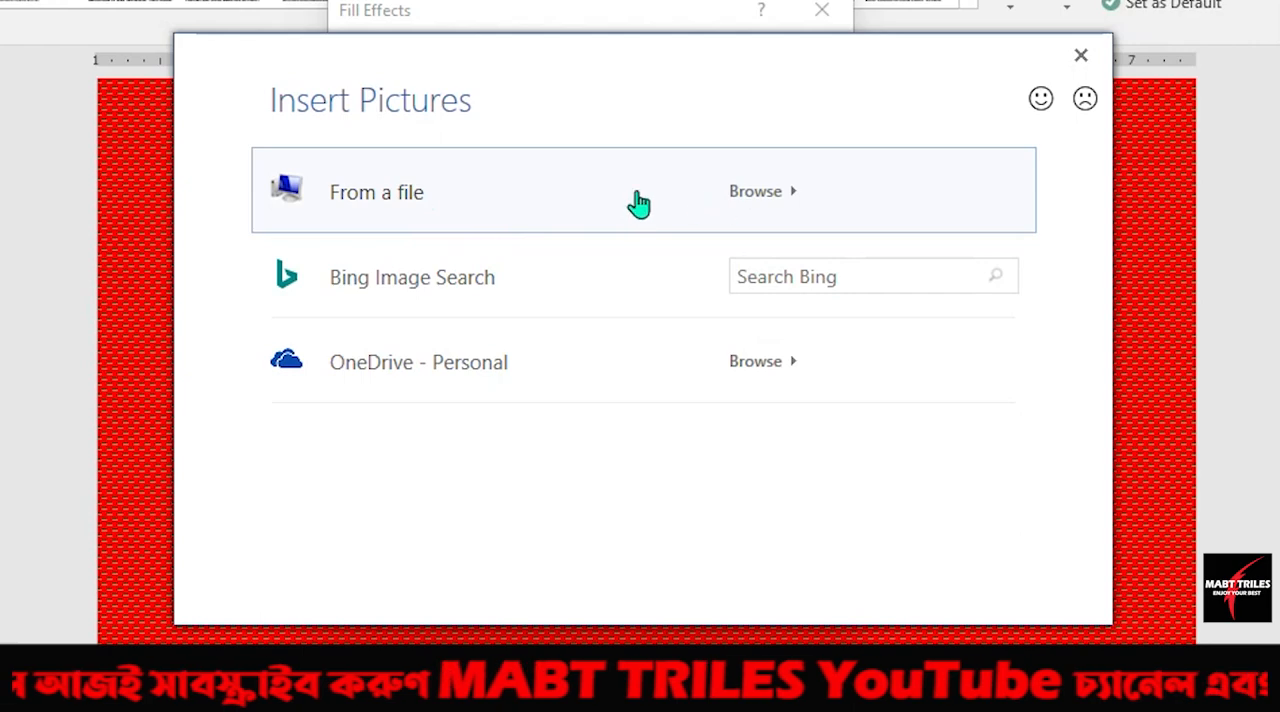
{"action": "left_click", "coordinate": [745, 193]}
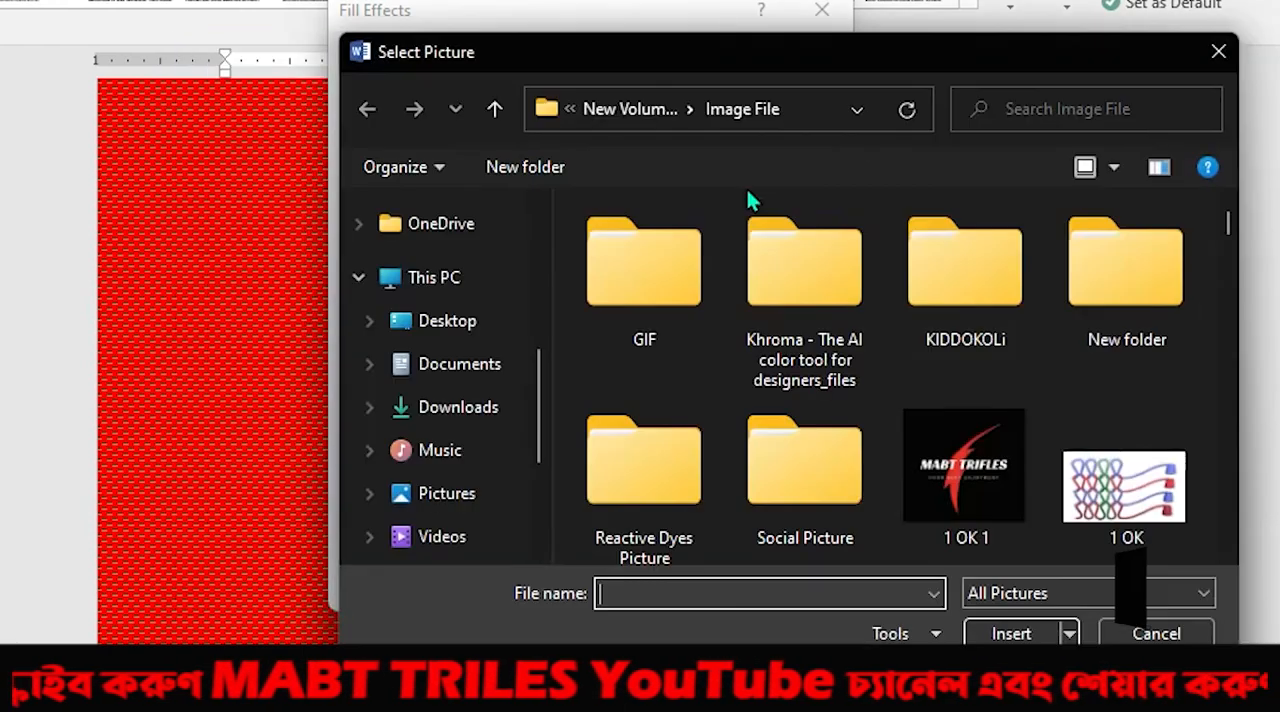
Open the Image File folder on New Volume (I:) in the picture browser.
{"action": "scroll", "coordinate": [475, 400], "scroll_direction": "down", "scroll_amount": 3}
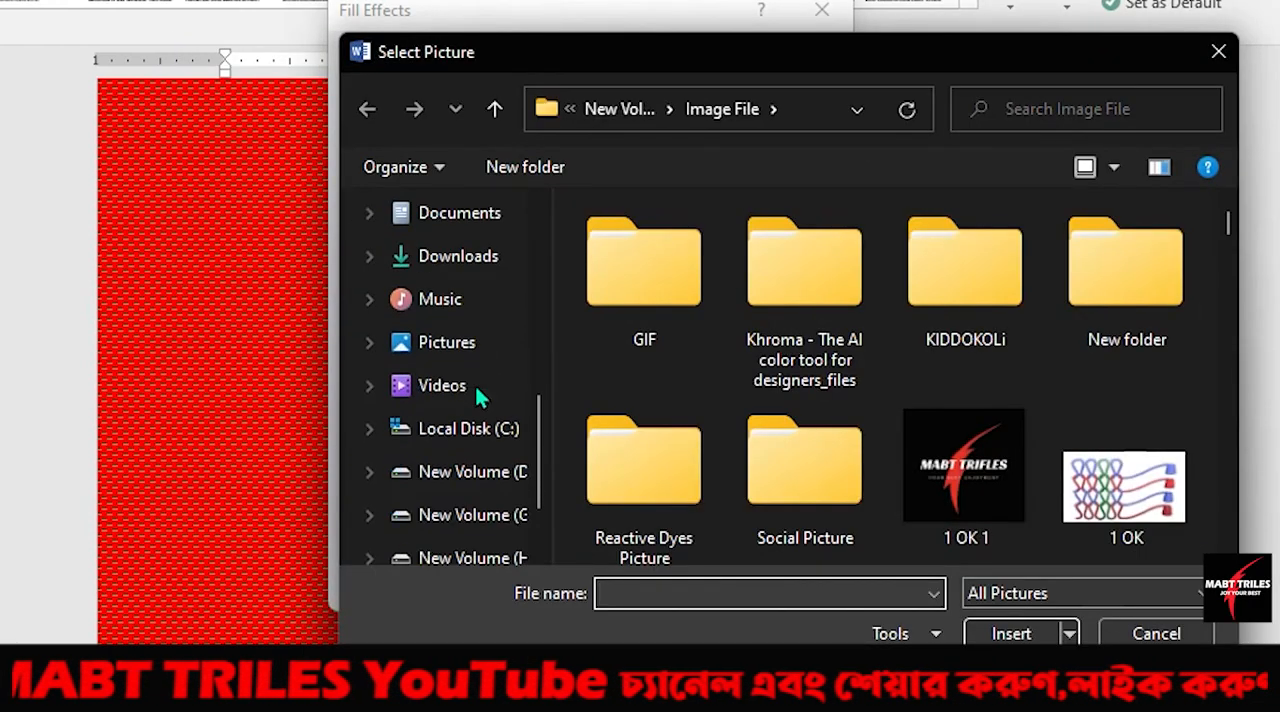
{"action": "left_click", "coordinate": [478, 472]}
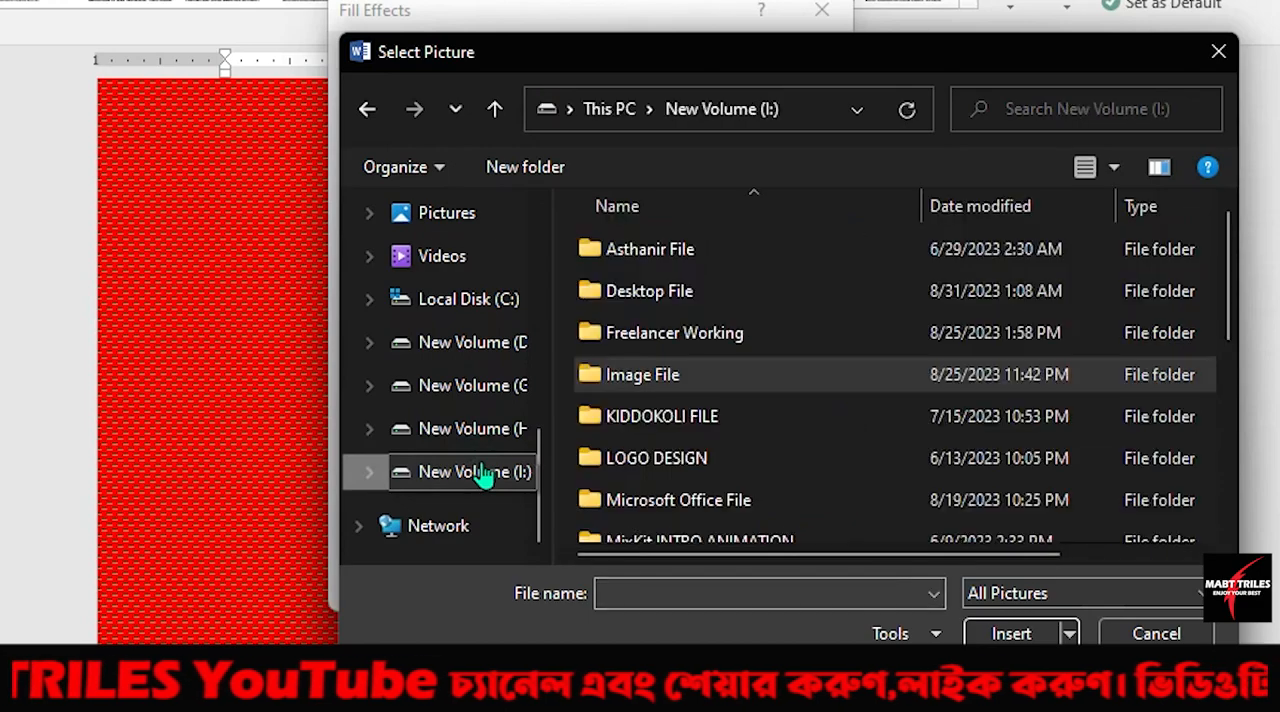
{"action": "double_click", "coordinate": [655, 374]}
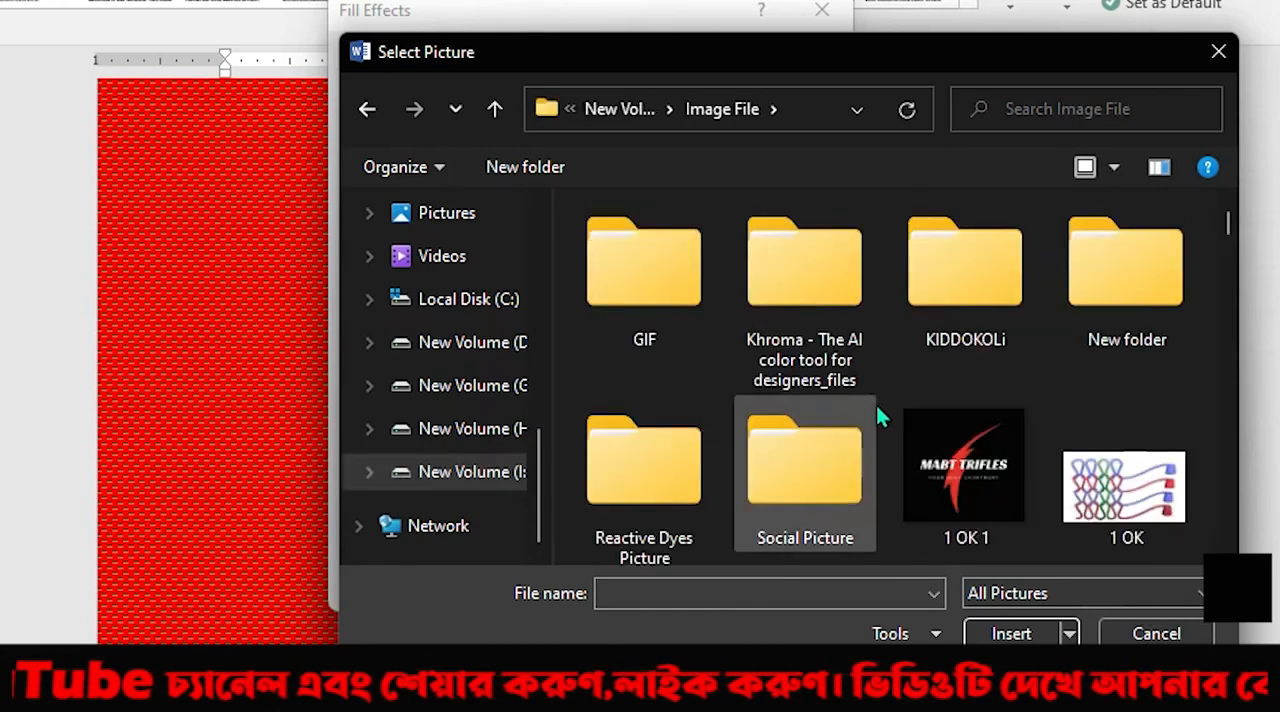
Choose the red picture 10936313 from the Image File folder and apply it as the page background.
{"action": "scroll", "coordinate": [950, 435], "scroll_direction": "down", "scroll_amount": 2}
{"action": "scroll", "coordinate": [950, 435], "scroll_direction": "down", "scroll_amount": 10}
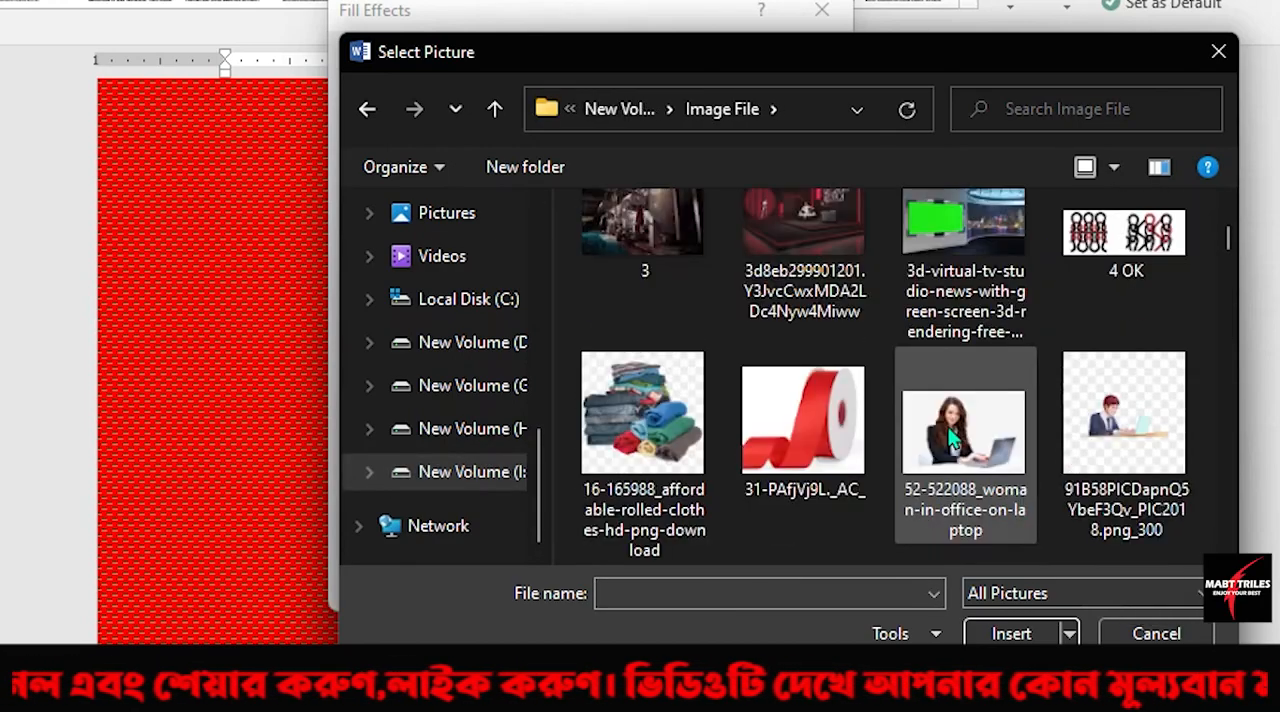
{"action": "scroll", "coordinate": [947, 426], "scroll_direction": "down", "scroll_amount": 5}
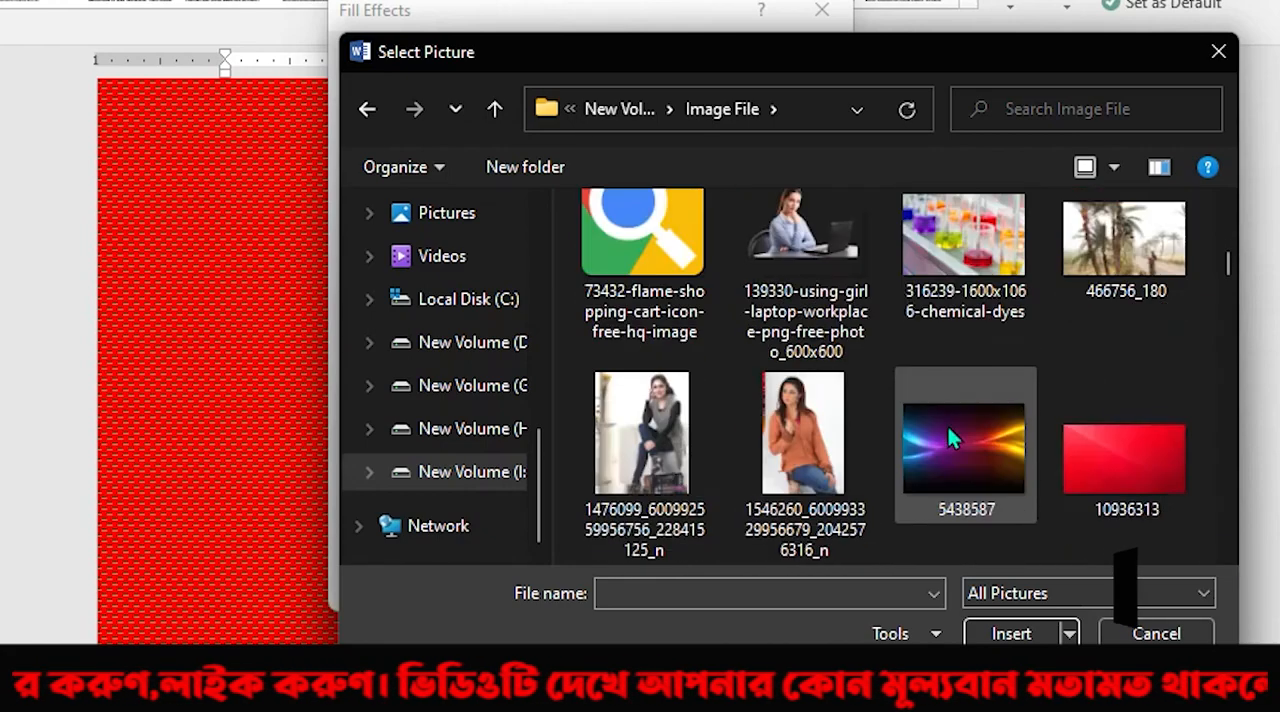
{"action": "scroll", "coordinate": [1065, 383], "scroll_direction": "up", "scroll_amount": 2}
{"action": "scroll", "coordinate": [1104, 450], "scroll_direction": "down", "scroll_amount": 1}
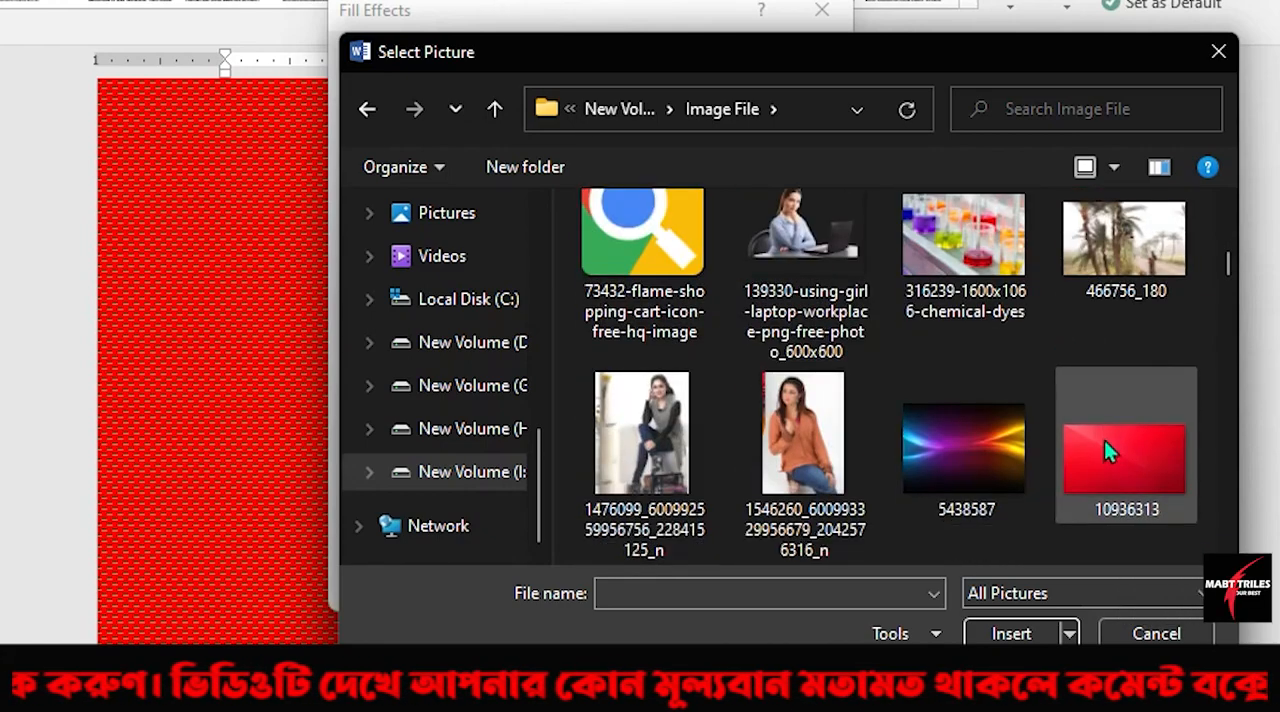
{"action": "double_click", "coordinate": [1099, 455]}
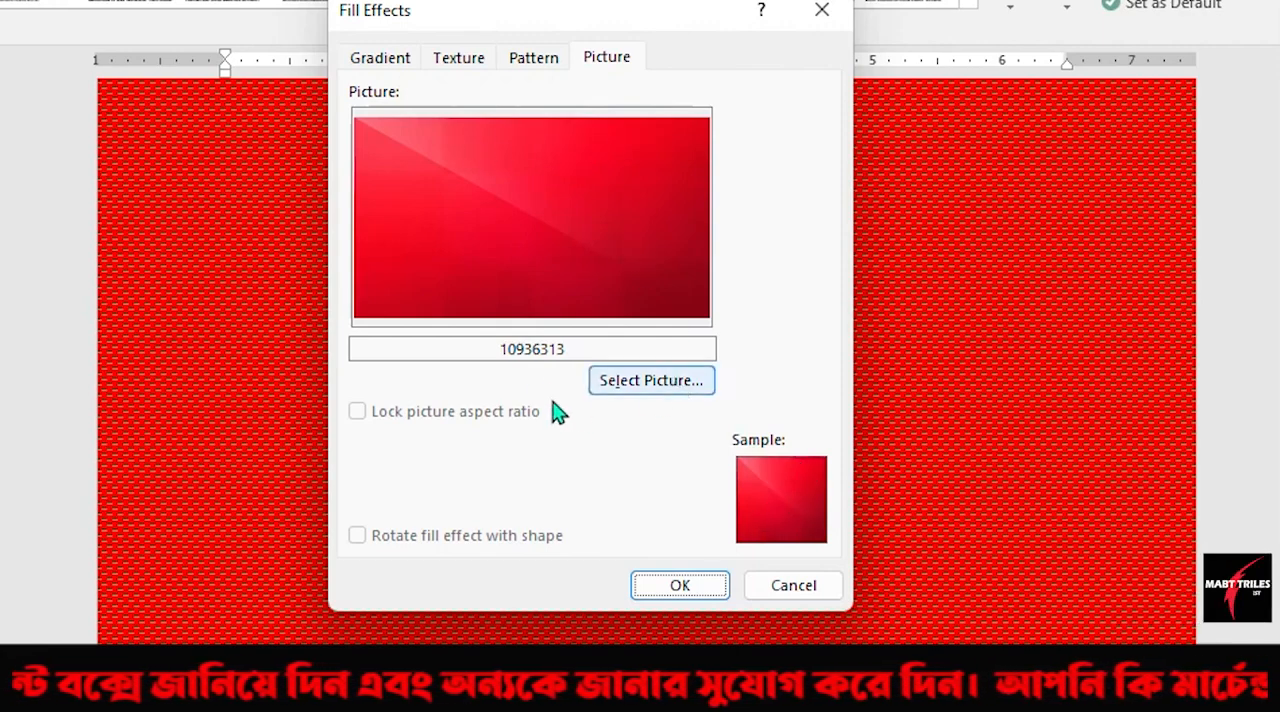
{"action": "left_click", "coordinate": [680, 587]}
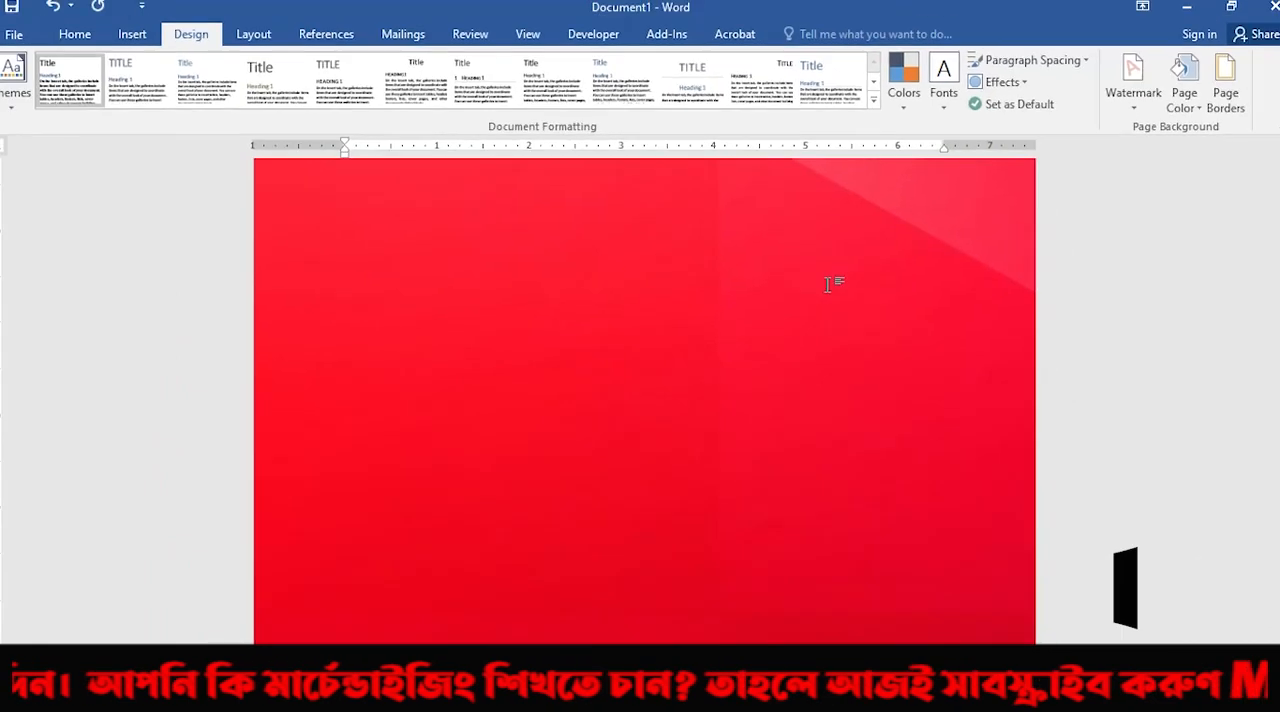
Review the gradient, texture, pattern and picture fill effects for the page, and close them without changing anything.
{"action": "left_click", "coordinate": [1184, 95]}
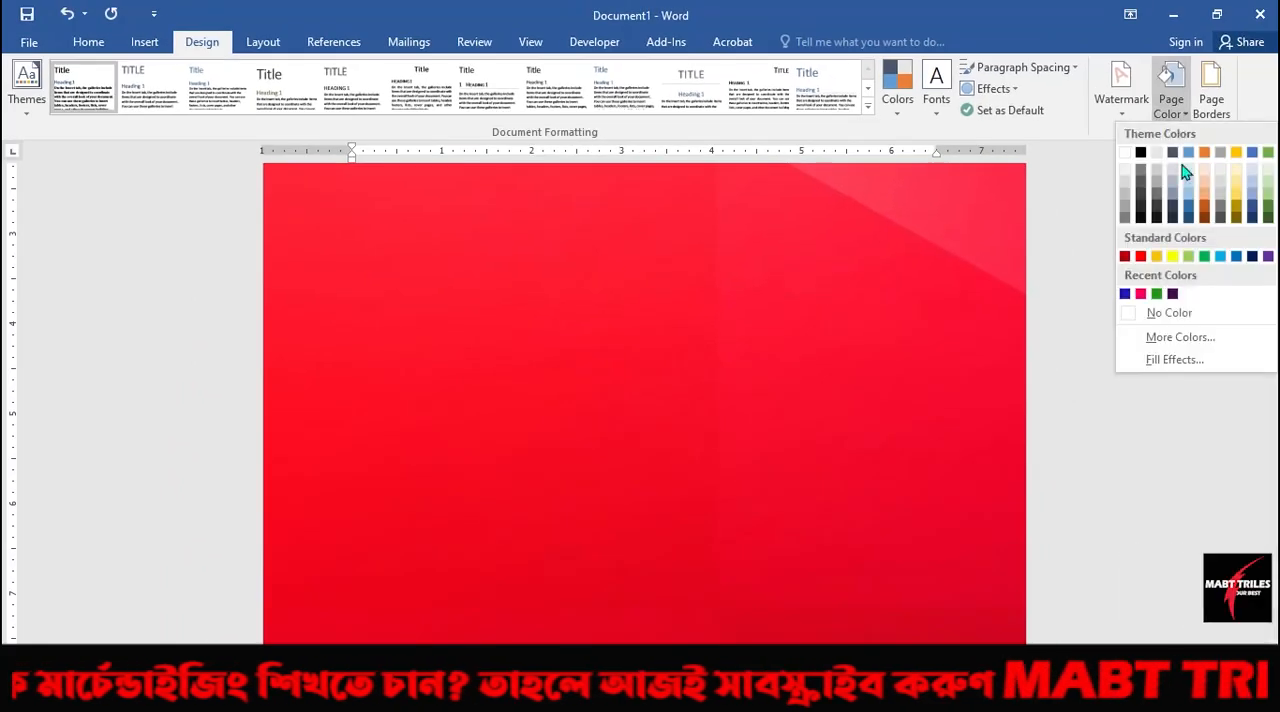
{"action": "left_click", "coordinate": [1174, 360]}
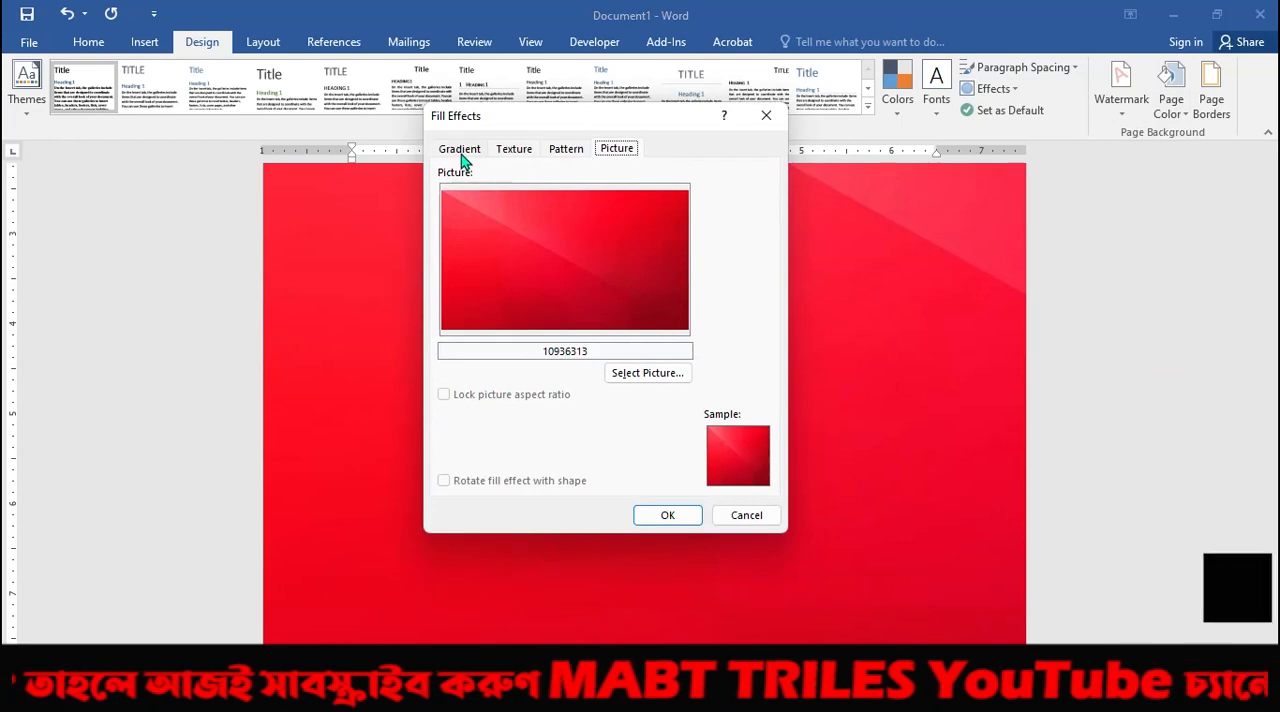
{"action": "left_click", "coordinate": [461, 151]}
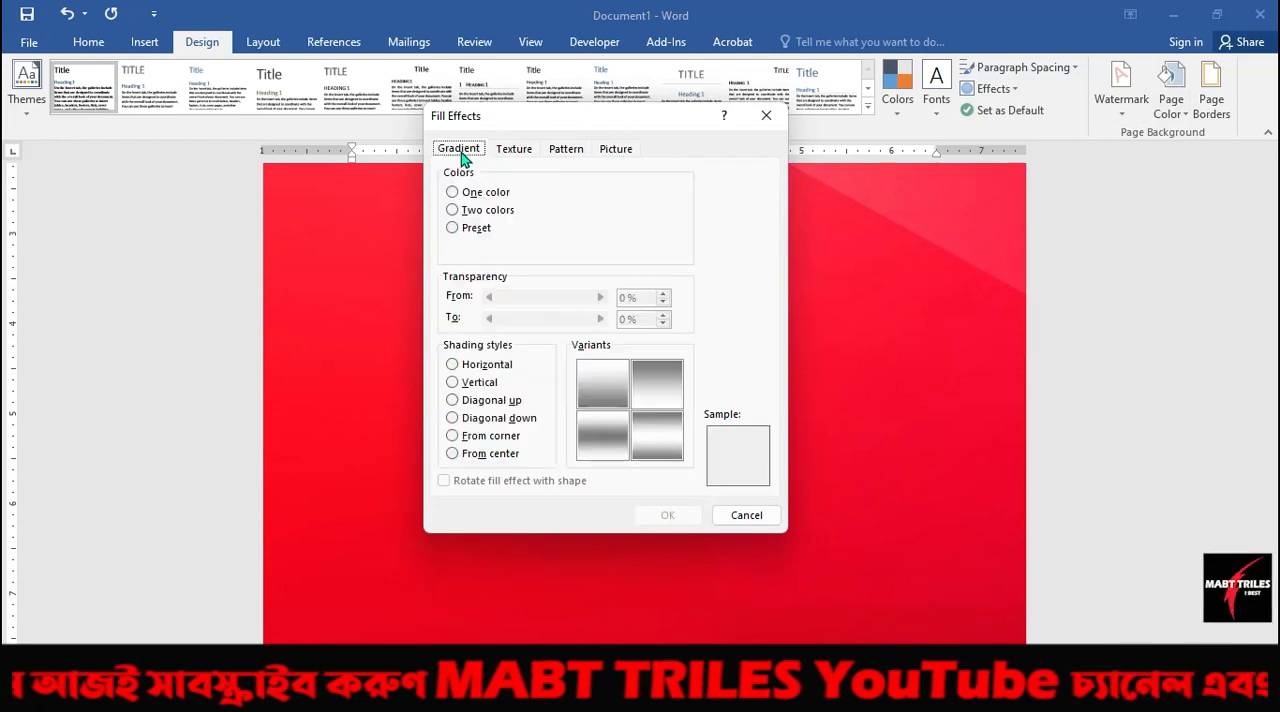
{"action": "left_click", "coordinate": [514, 151]}
{"action": "left_click", "coordinate": [563, 150]}
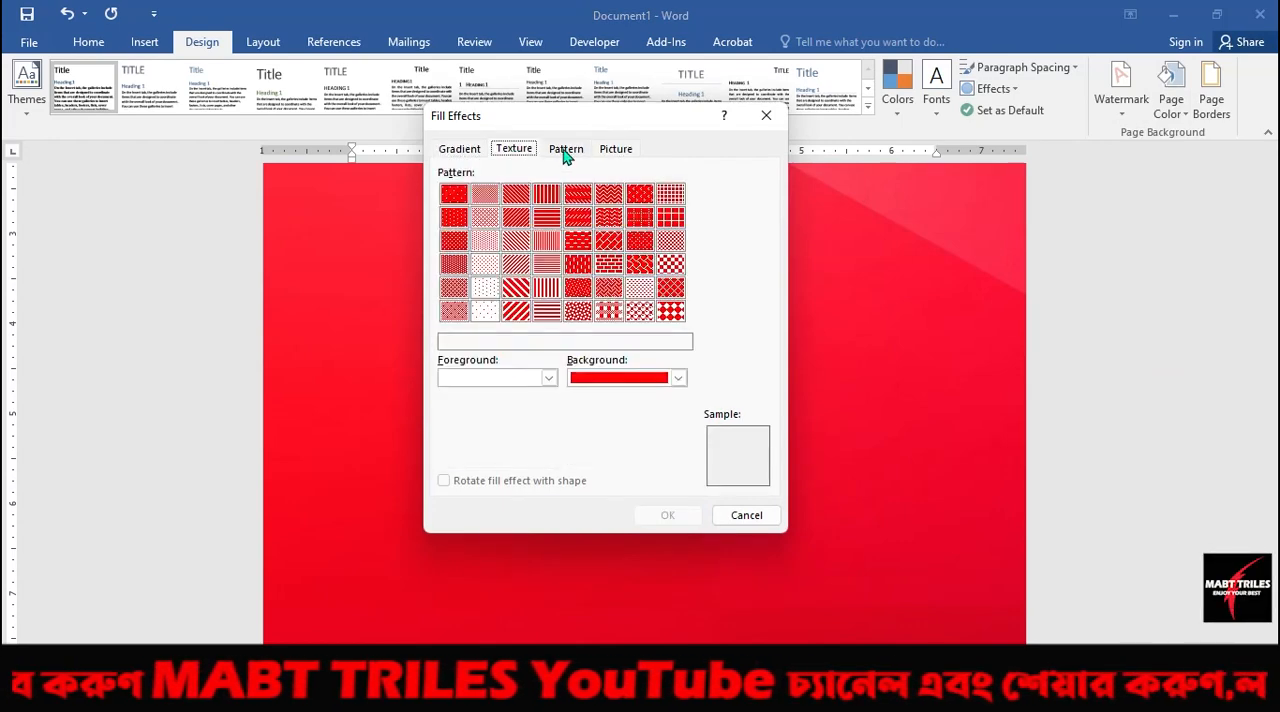
{"action": "left_click", "coordinate": [614, 152]}
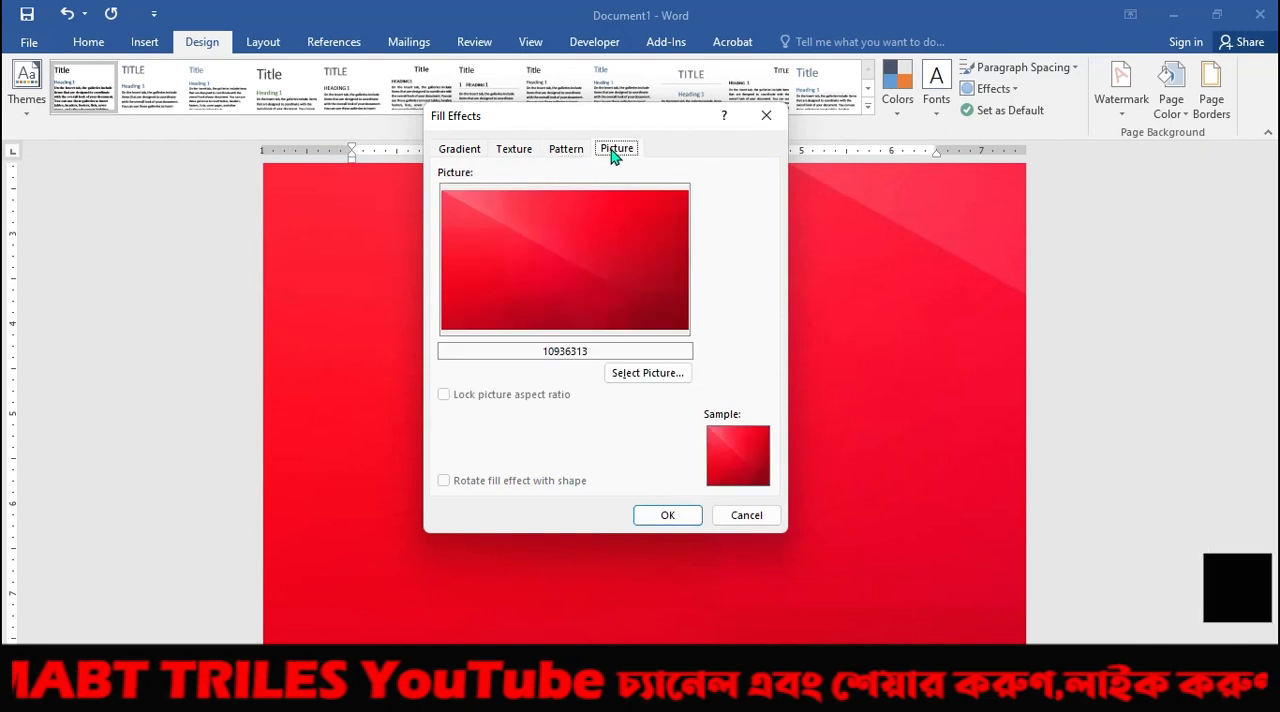
{"action": "left_click", "coordinate": [766, 115]}
Open the page color choices.
{"action": "left_click", "coordinate": [1183, 118]}
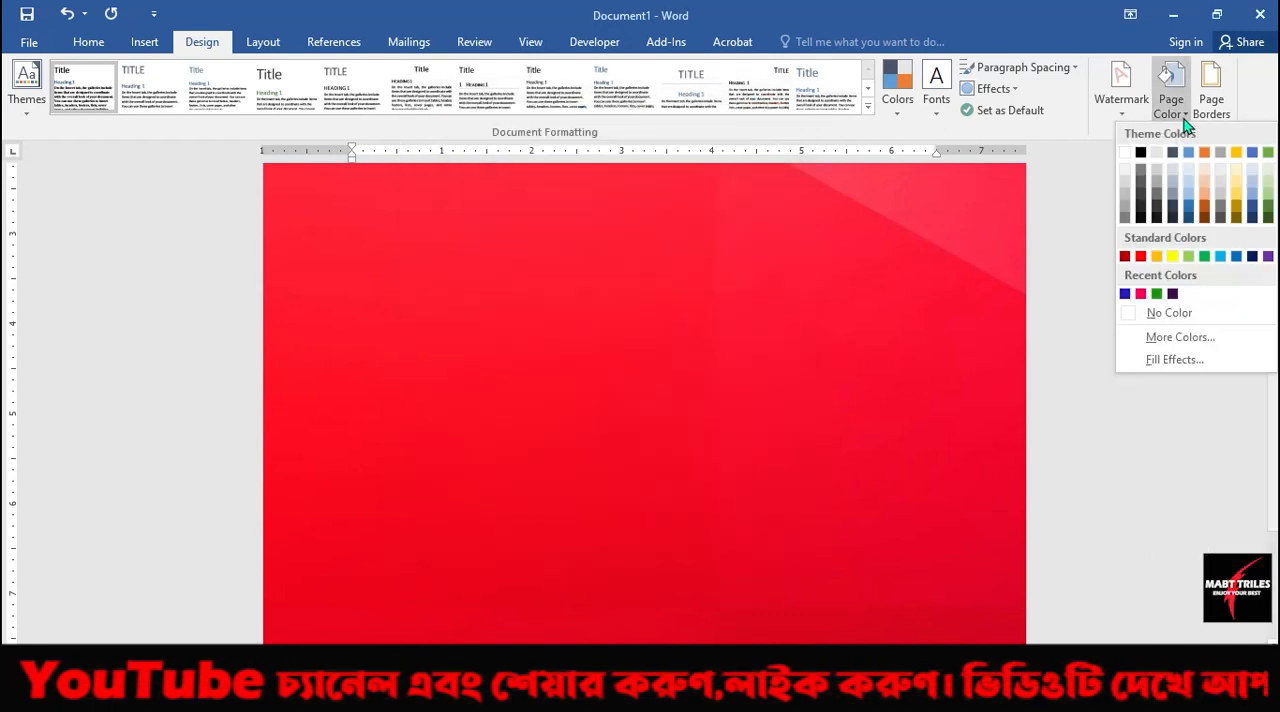